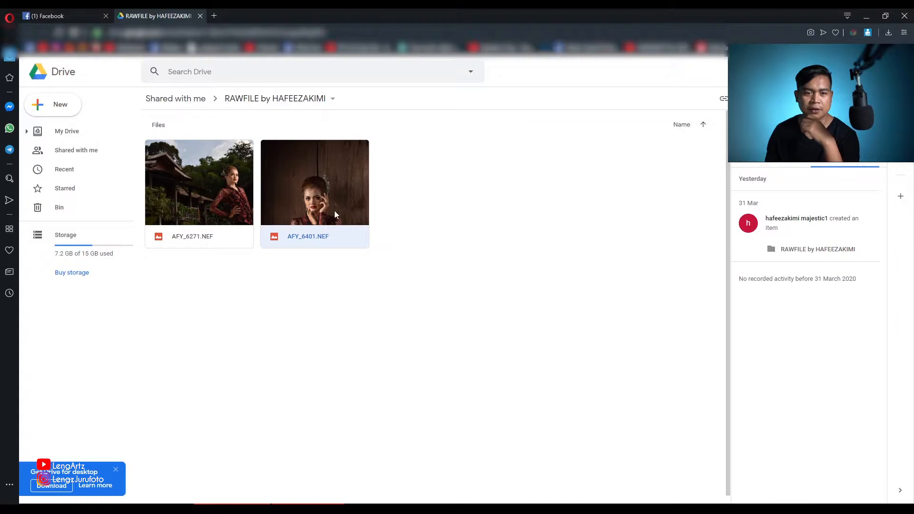
left_click(570, 244)
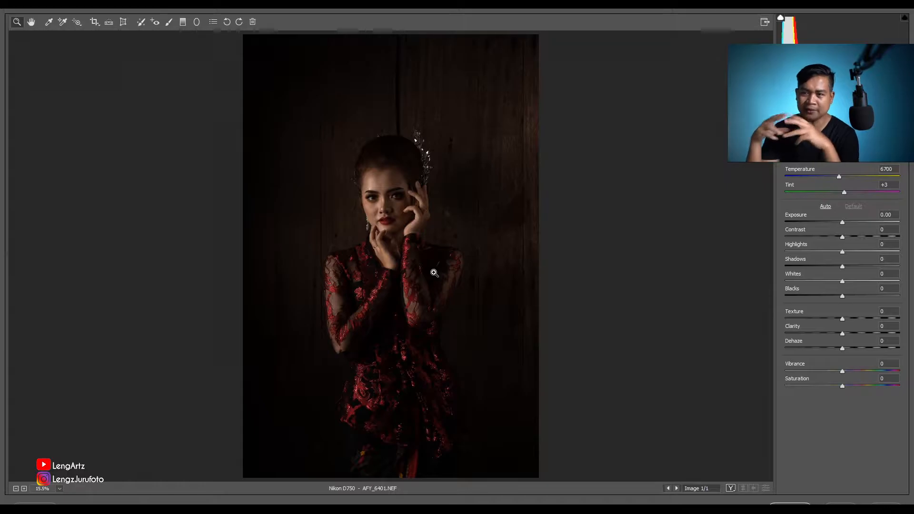
Apply automatic tone correction to the raw portrait and set the exposure to +1.85
left_click(825, 207)
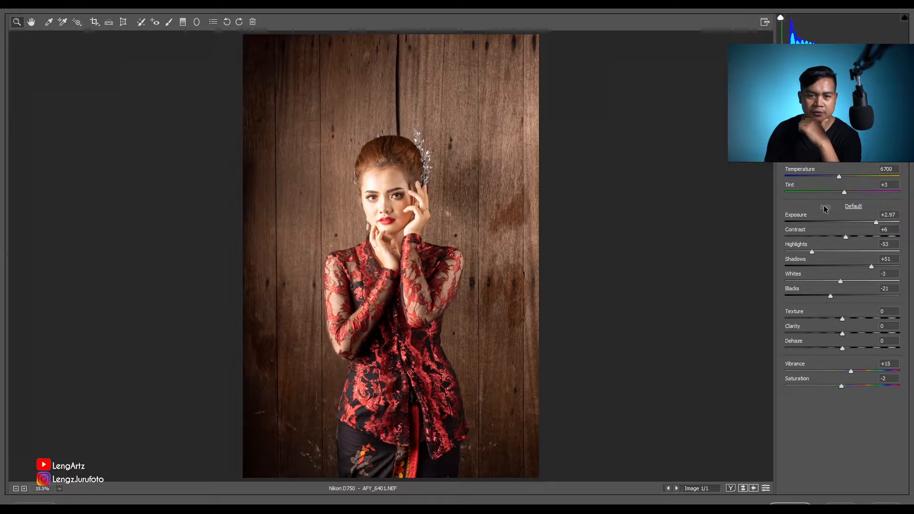
key("ctrl+plus")
key("ctrl+plus")
key("ctrl+plus")
key("ctrl+plus")
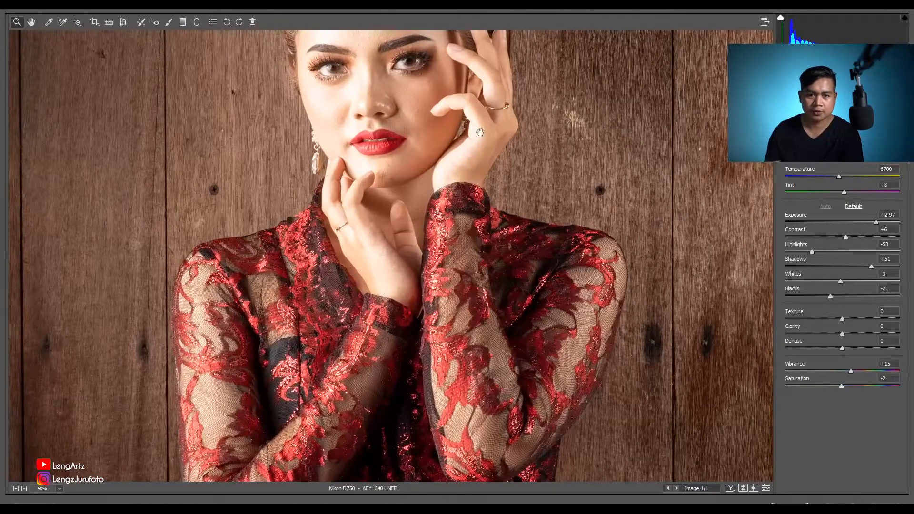
left_click_drag(480, 133, 511, 237)
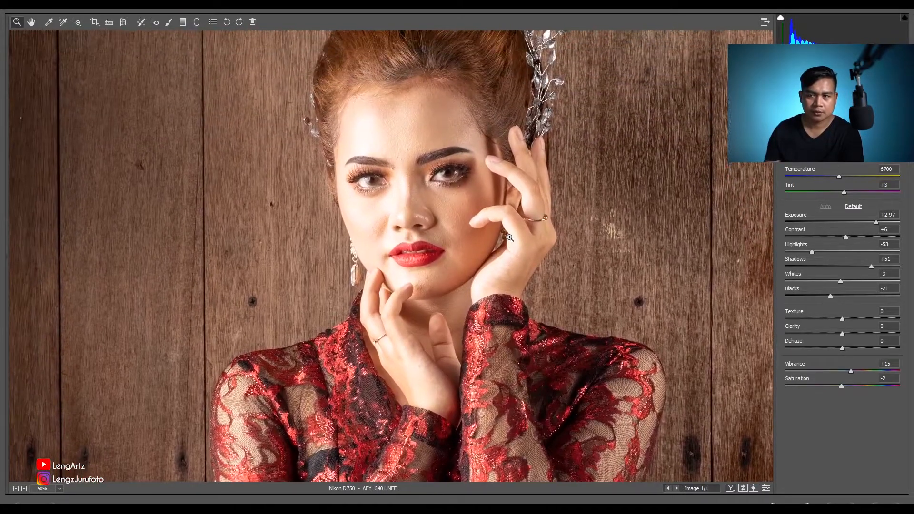
key("ctrl+plus")
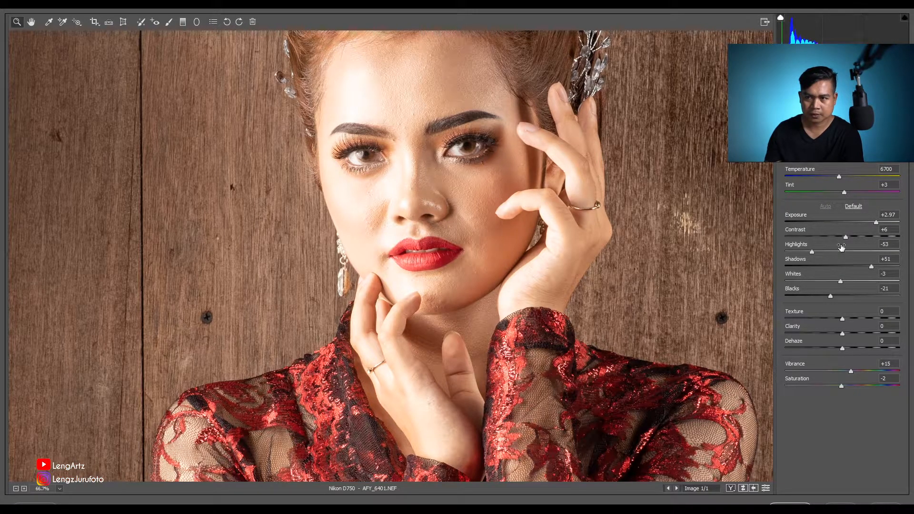
left_click_drag(876, 222, 862, 222)
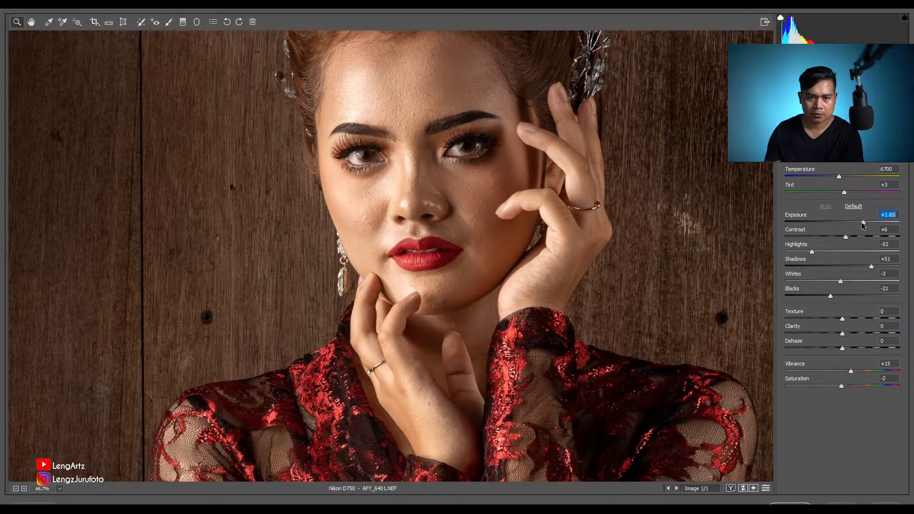
Set the portrait's white balance to a temperature of 6050 and a tint of +6
left_click(838, 177)
mouse_move(835, 178)
left_mouse_down()
mouse_move(838, 192)
mouse_move(852, 193)
mouse_move(844, 192)
left_mouse_up()
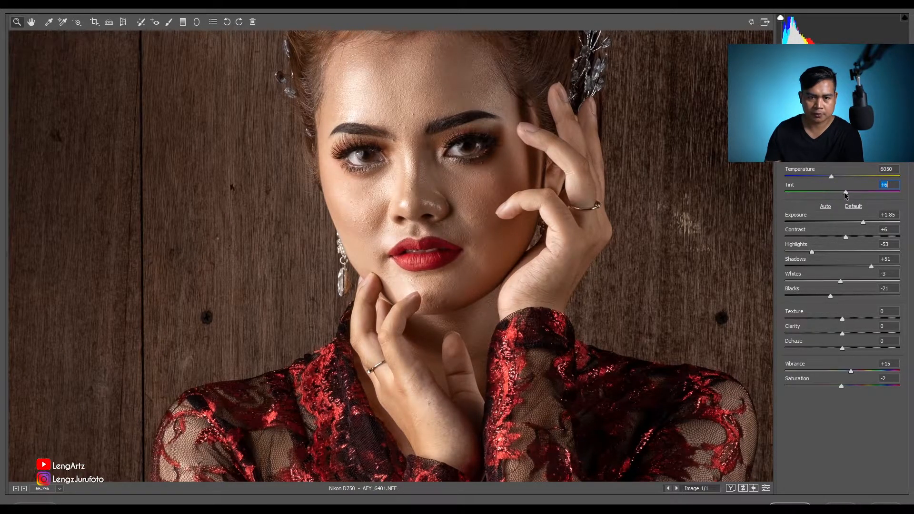
key("ctrl+minus")
key("ctrl+minus")
key("ctrl+minus")
key("ctrl+minus")
key("ctrl+minus")
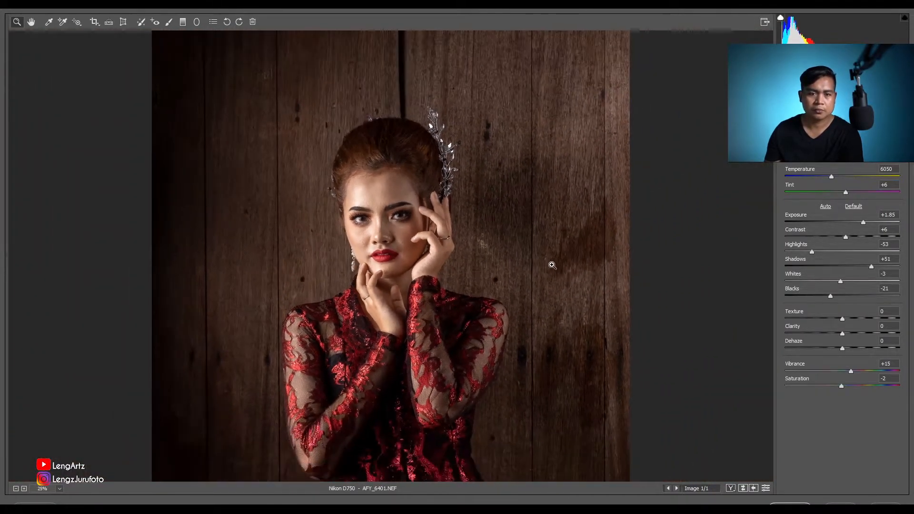
key("ctrl+plus")
key("ctrl+plus")
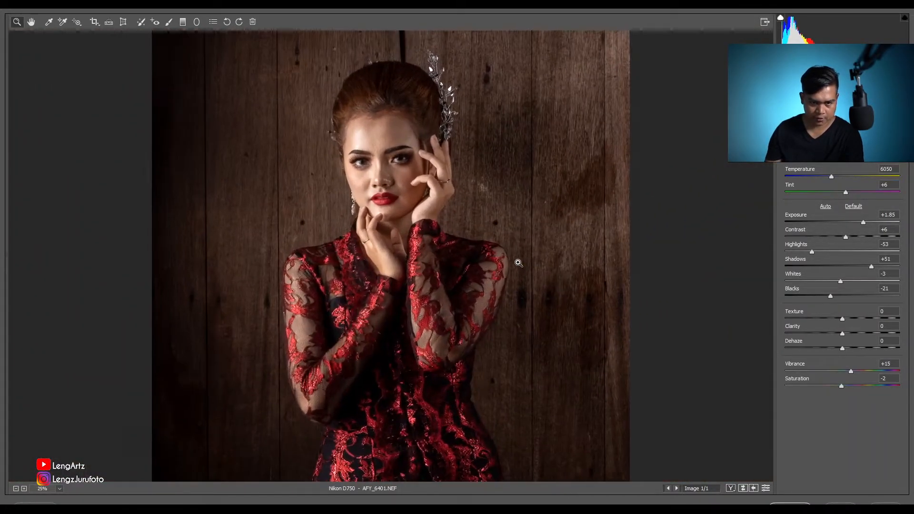
key("ctrl+minus")
key("ctrl+minus")
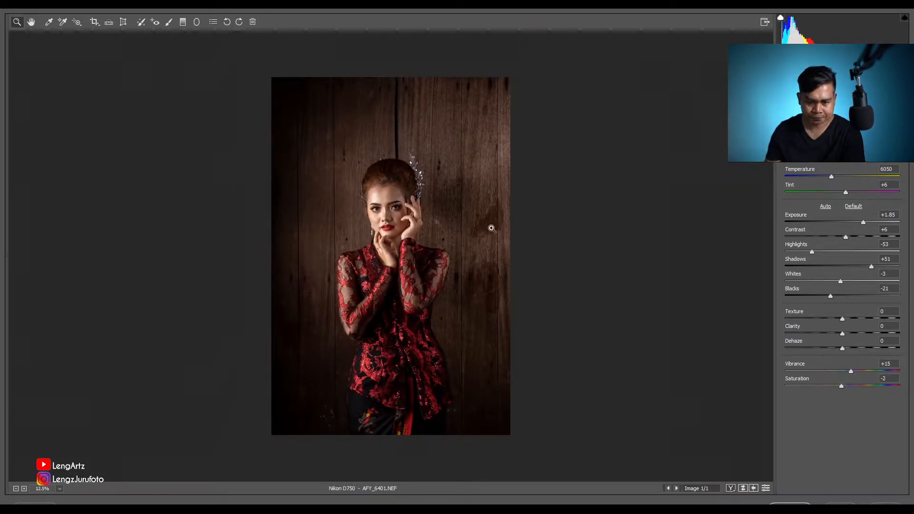
Set luminance noise reduction to 4 while checking the skin on the face up close
key("ctrl+plus")
key("ctrl+plus")
key("ctrl+plus")
key("ctrl+plus")
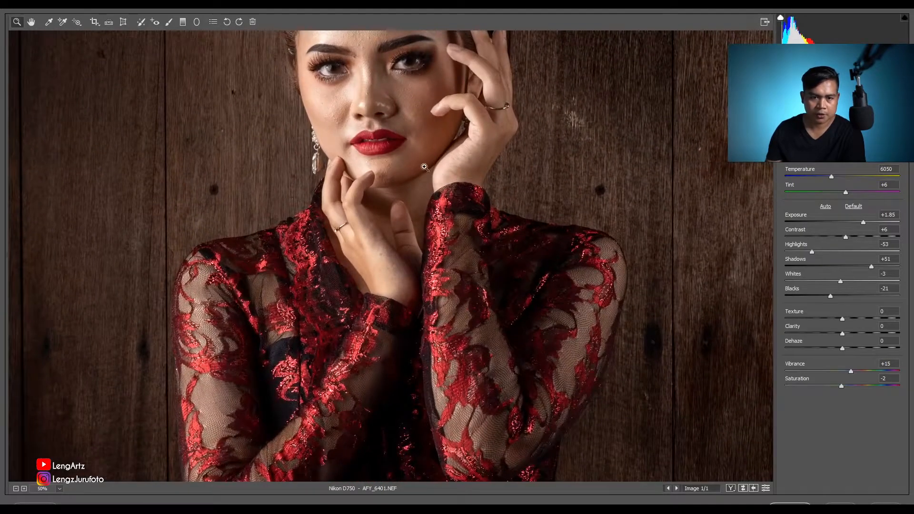
left_click_drag(404, 141, 442, 290)
key("ctrl+plus")
key("ctrl+plus")
left_click_drag(505, 269, 473, 247)
left_click(812, 100)
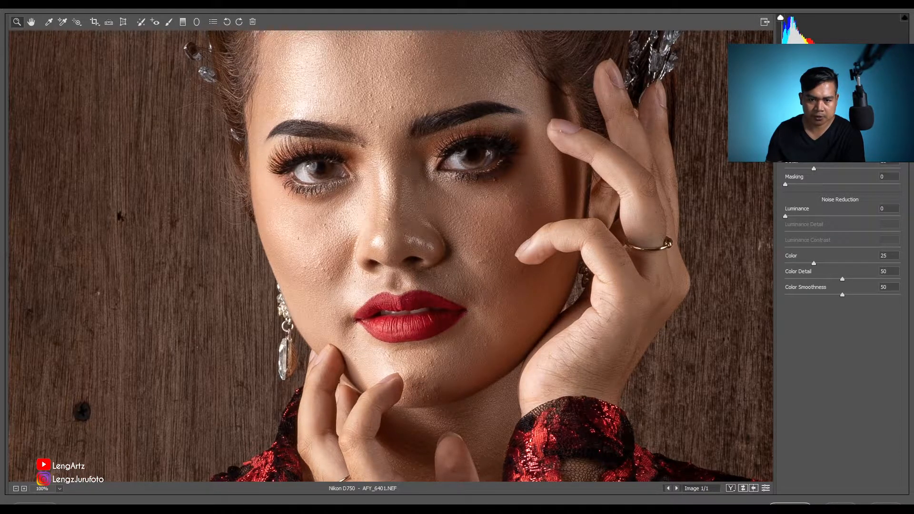
left_click_drag(786, 216, 789, 217)
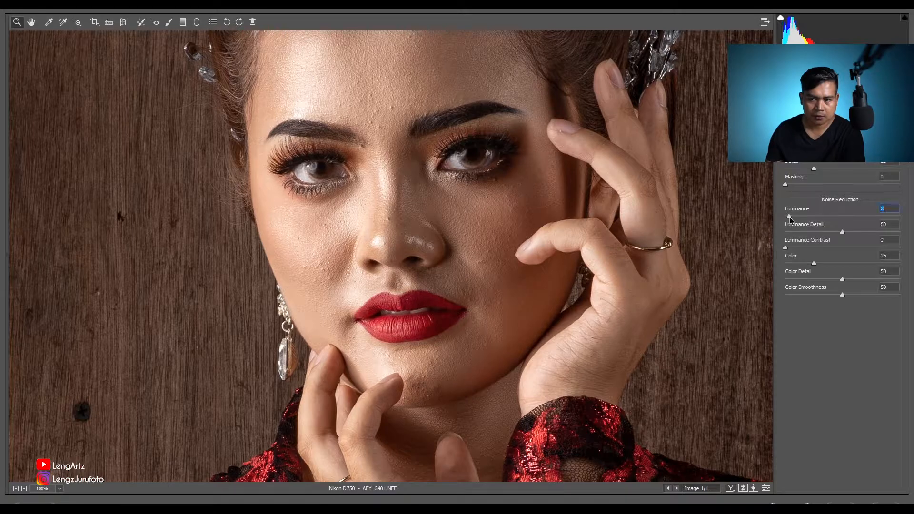
Open the developed raw portrait in Photoshop
key("ctrl+minus")
key("ctrl+minus")
key("ctrl+minus")
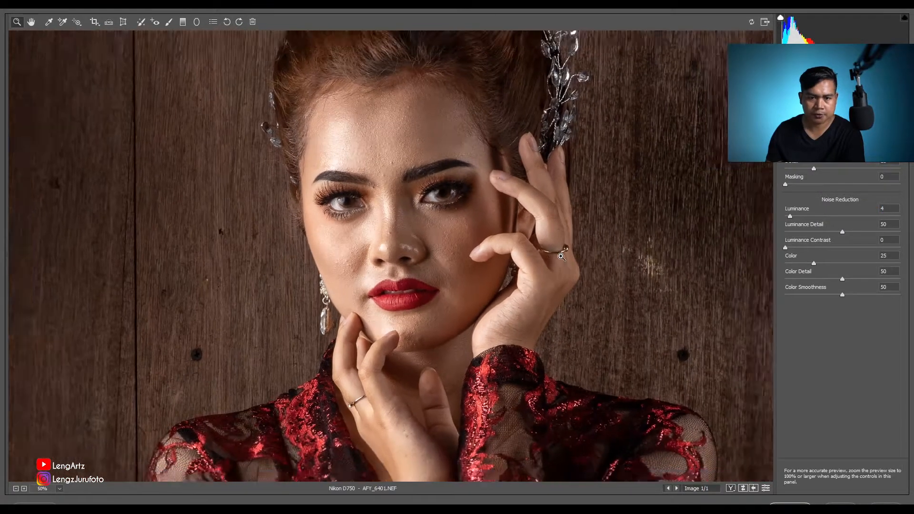
key("ctrl+minus")
key("ctrl+minus")
key("ctrl+minus")
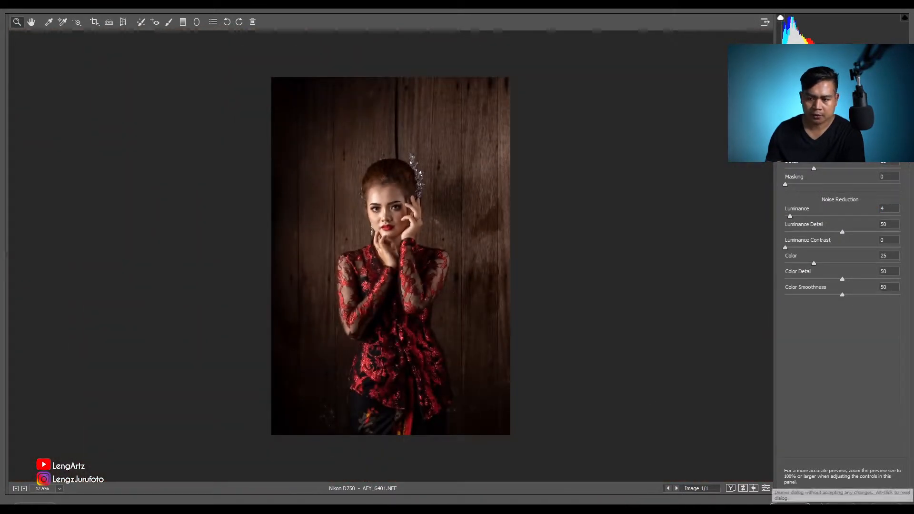
left_click(805, 507)
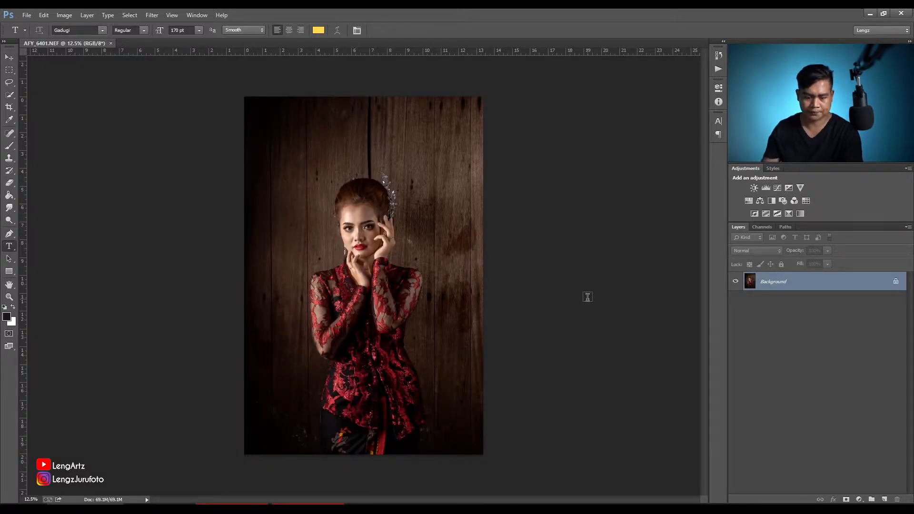
key("ctrl+plus")
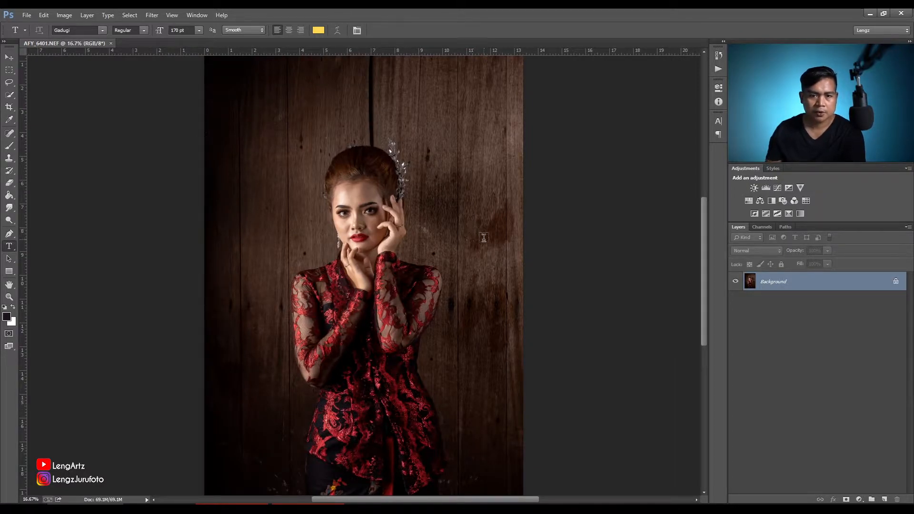
key("ctrl+minus")
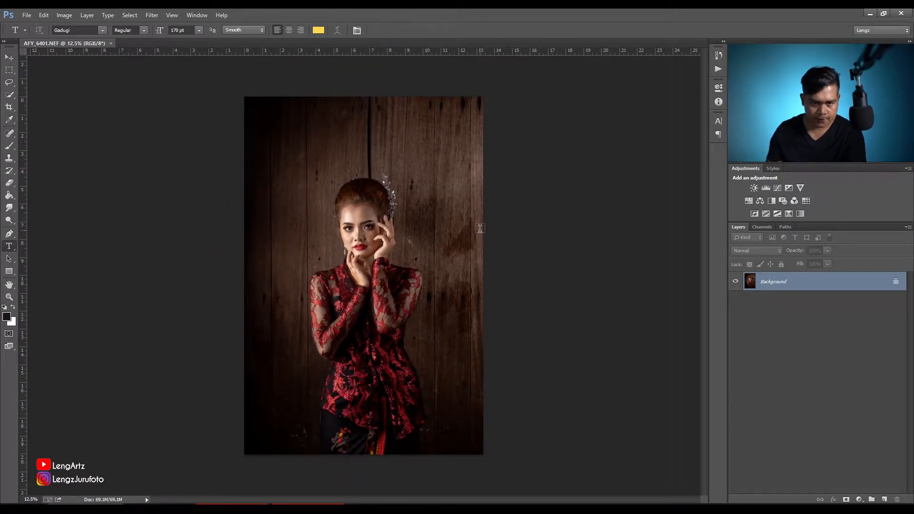
Crop the photo at a 2:3 (4:6) ratio around the woman, trimming the wall above her and the skirt below
left_click(9, 108)
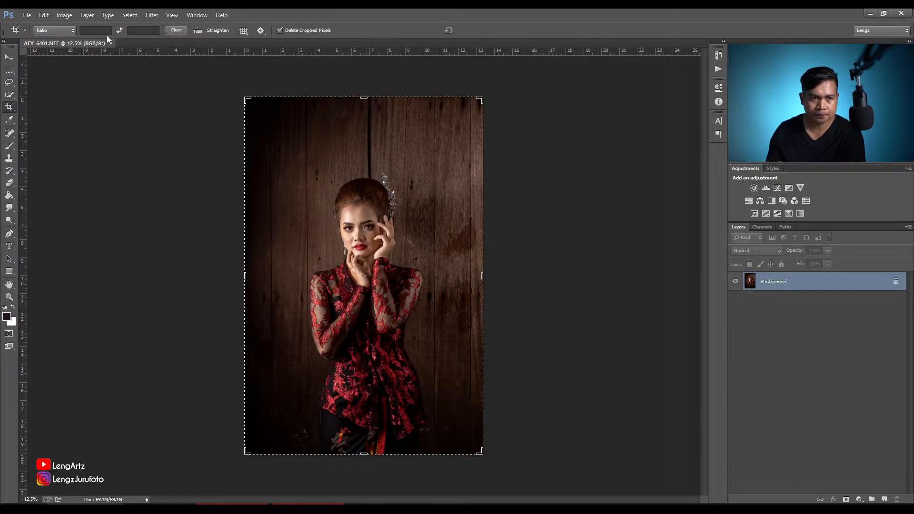
left_click(54, 30)
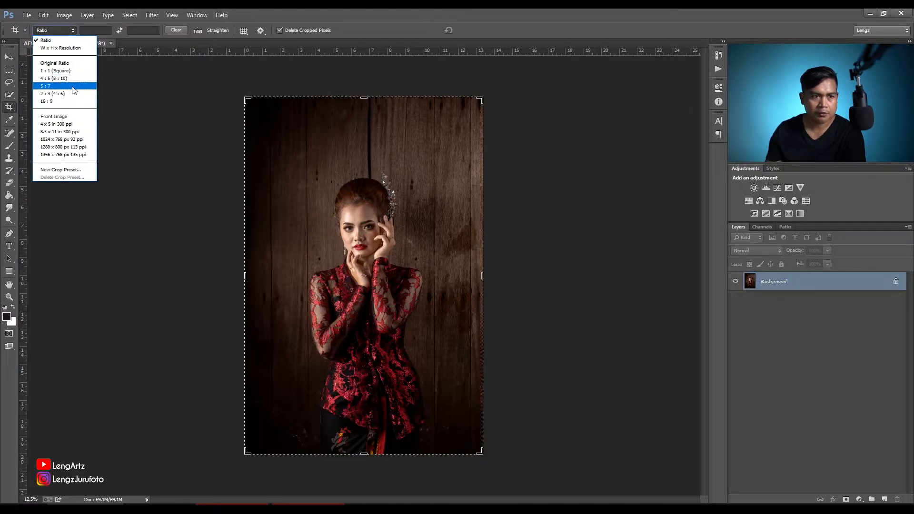
left_click(72, 93)
left_click_drag(370, 102, 371, 119)
left_click_drag(369, 430, 356, 387)
left_click_drag(363, 145, 363, 150)
left_click_drag(367, 216, 368, 219)
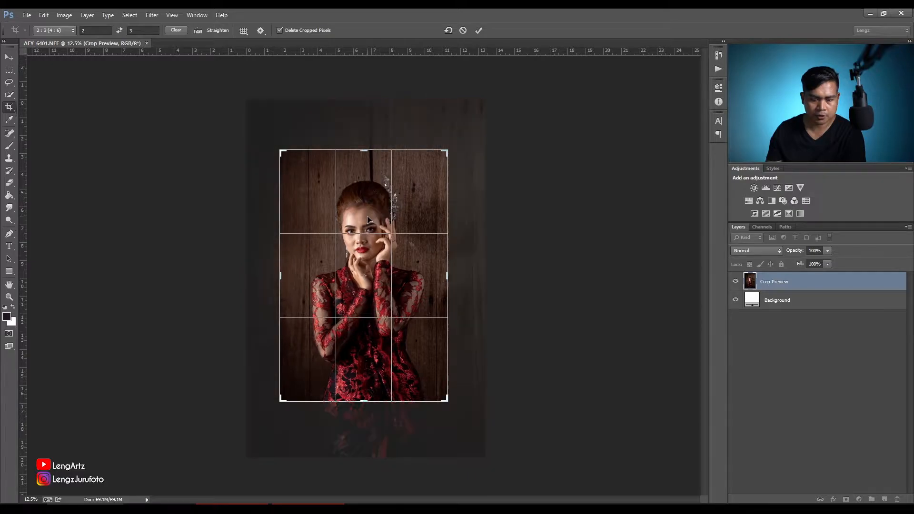
key("Return")
Crop the portrait slightly tighter at the same 2:3 ratio, keeping the woman centred
key("ctrl+plus")
key("ctrl+minus")
left_click_drag(195, 83, 613, 466)
left_click_drag(364, 106, 365, 114)
left_click_drag(368, 436, 368, 432)
left_click_drag(362, 414, 362, 417)
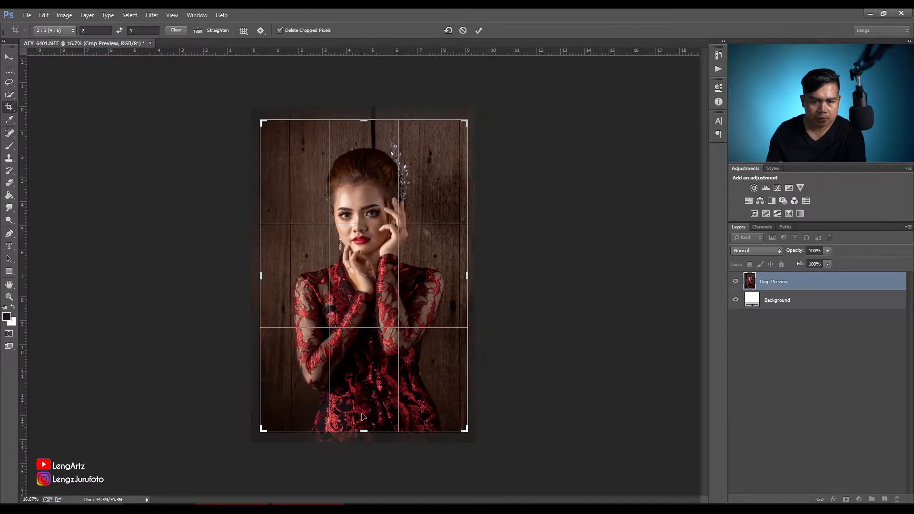
key("Return")
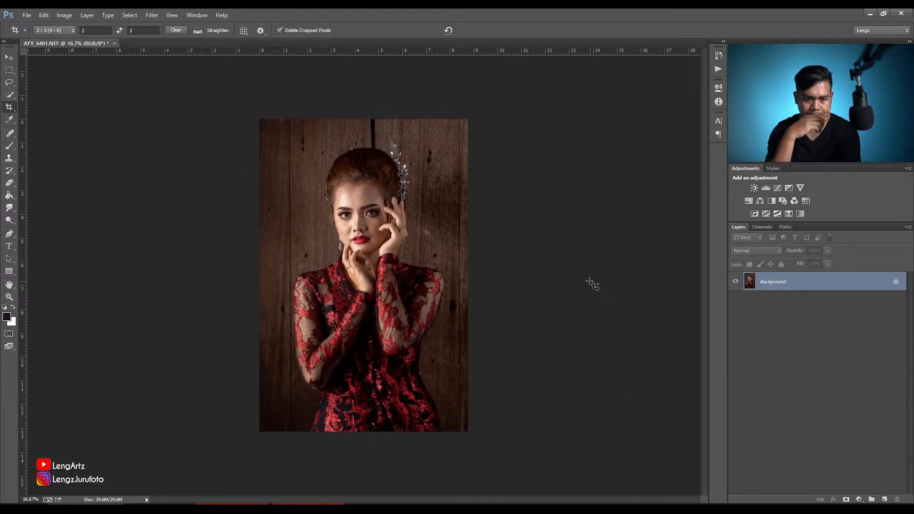
Duplicate the Background layer of the cropped portrait
key("ctrl+plus")
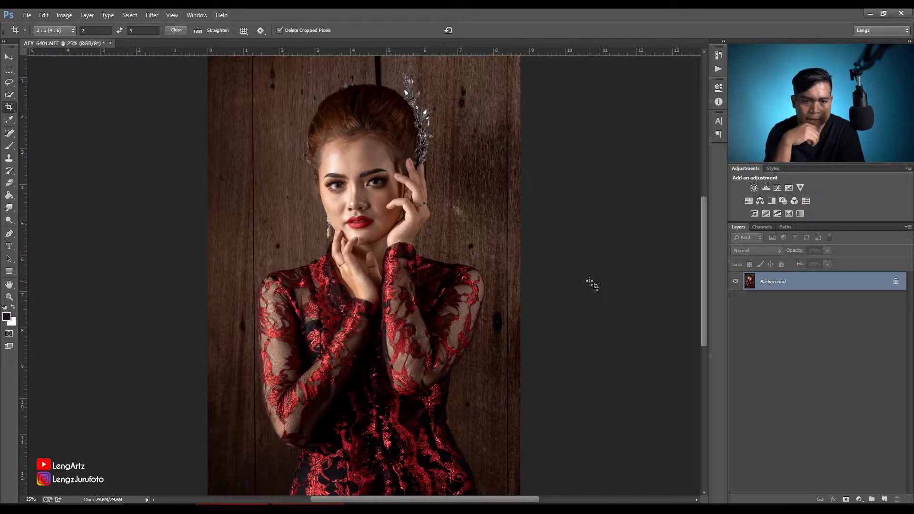
key("ctrl+plus")
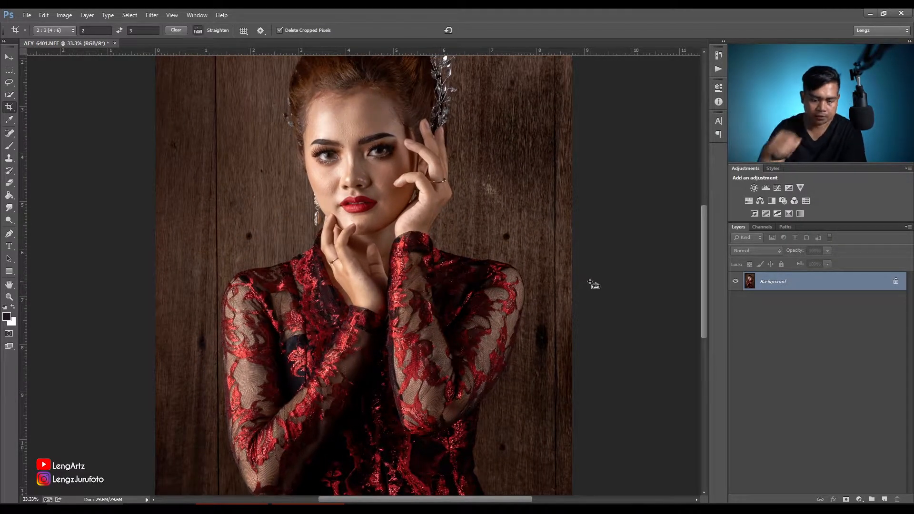
key("ctrl+j")
Remove the dark gap between the planks above the hair with the Clone Stamp, using a size 90 brush and sampled wood
key("ctrl+plus")
left_click_drag(384, 169, 407, 474)
key("ctrl+plus")
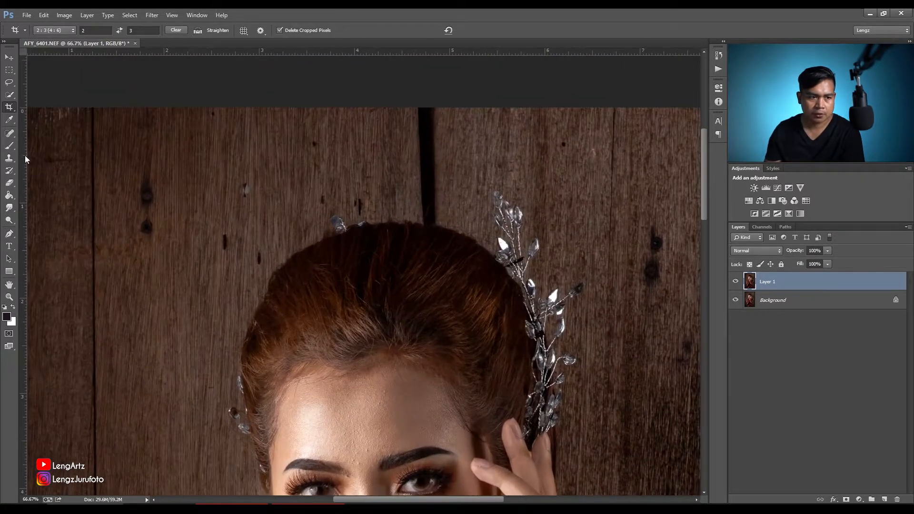
key("s")
key("bracketleft")
key("bracketleft")
key("bracketleft")
key("bracketleft")
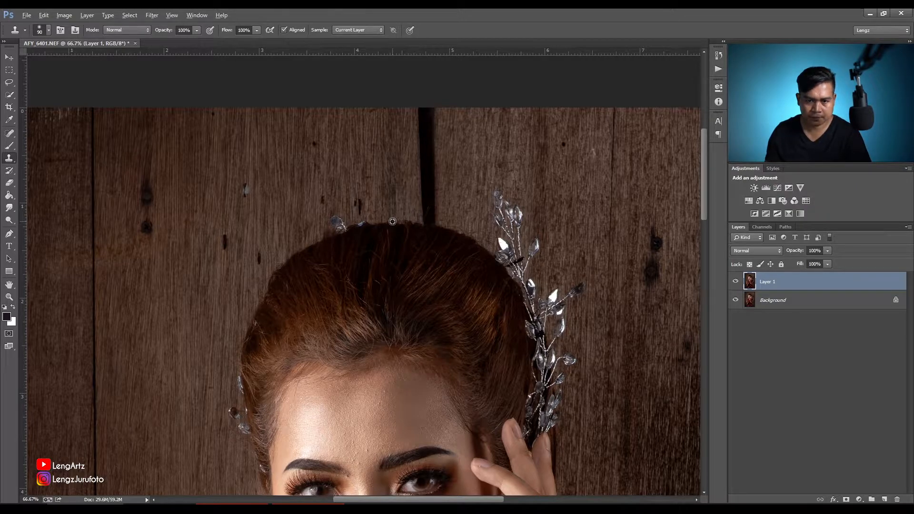
left_click(405, 222, "alt")
mouse_move(429, 221)
left_mouse_down()
mouse_move(422, 95)
mouse_move(429, 175)
left_mouse_up()
left_click(379, 115, "alt")
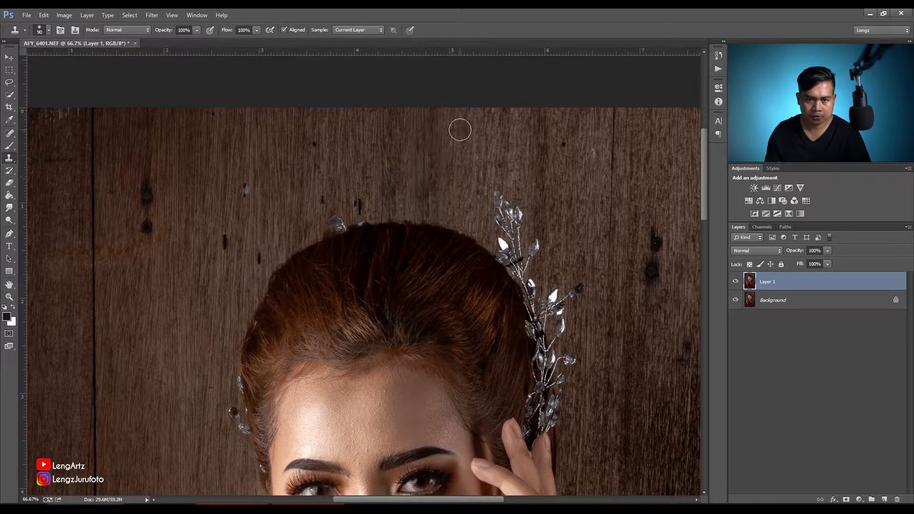
Merge the retouched layer into the Background and convert the result into the unlocked layer Layer 0
key("ctrl+minus")
key("ctrl+minus")
key("ctrl+minus")
key("ctrl+minus")
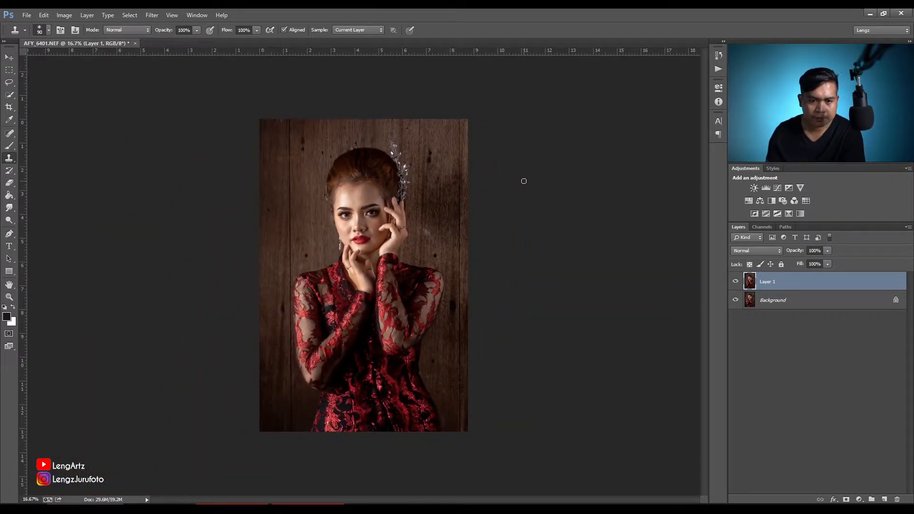
key("ctrl+plus")
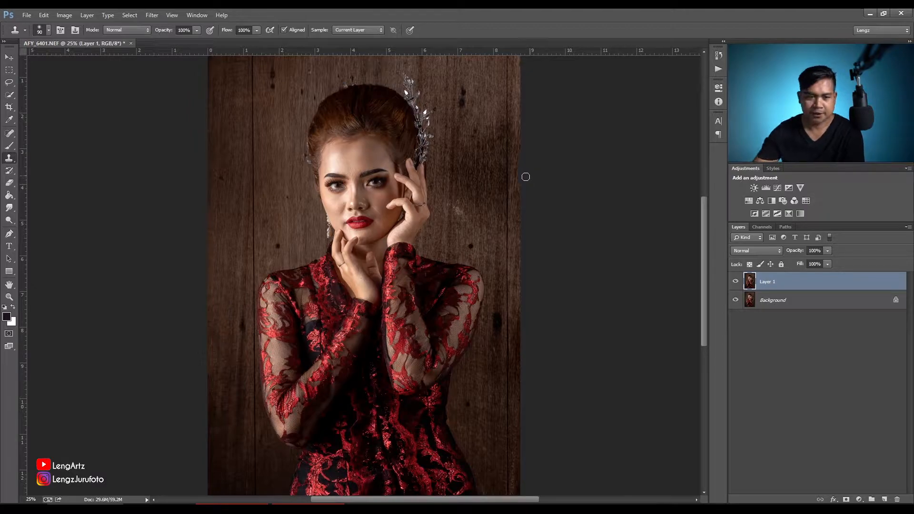
key("ctrl+plus")
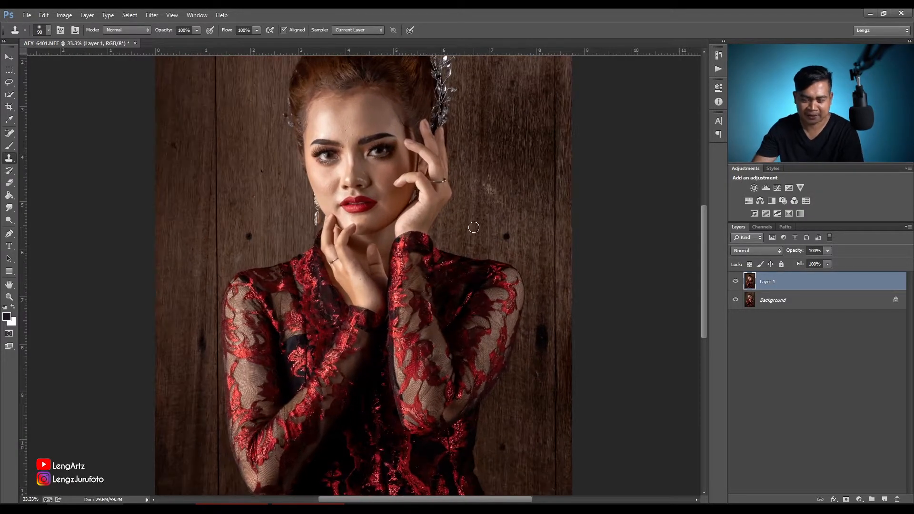
key("ctrl+e")
double_click(788, 285)
left_click(573, 259)
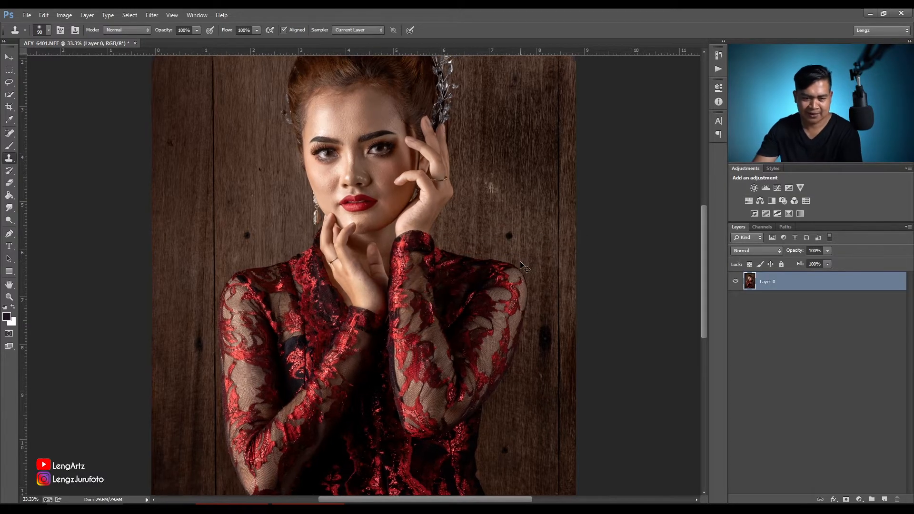
Duplicate Layer 0 and bring the face into close view for skin retouching
key("ctrl+plus")
key("ctrl+plus")
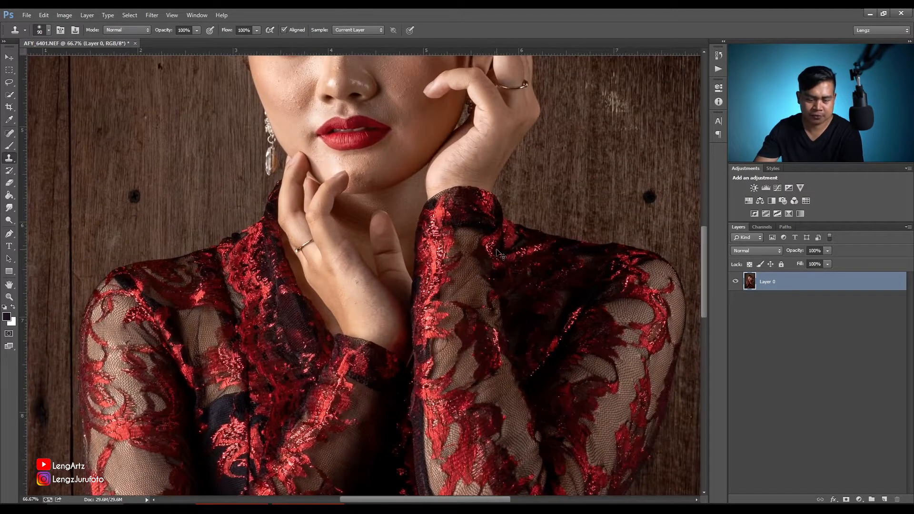
key("ctrl+j")
key("ctrl+plus")
key("ctrl+plus")
scroll(455, 243, "up", 15)
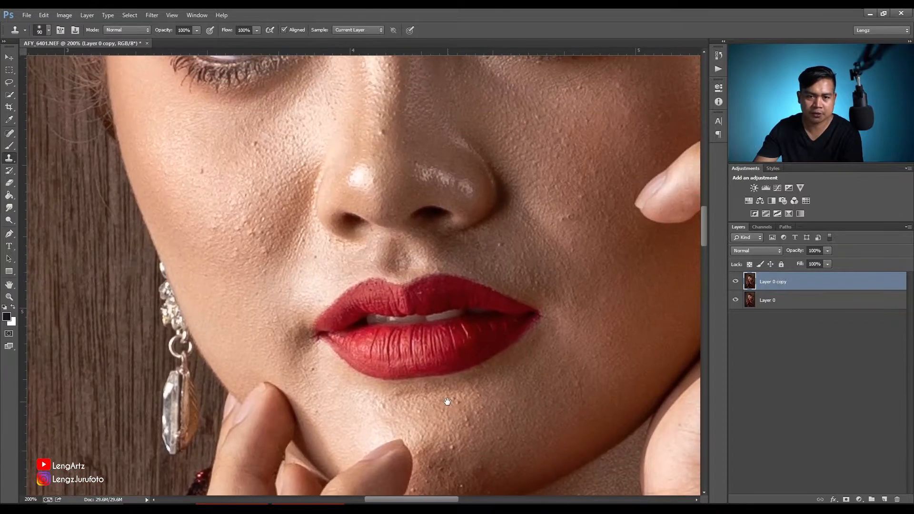
key("ctrl+minus")
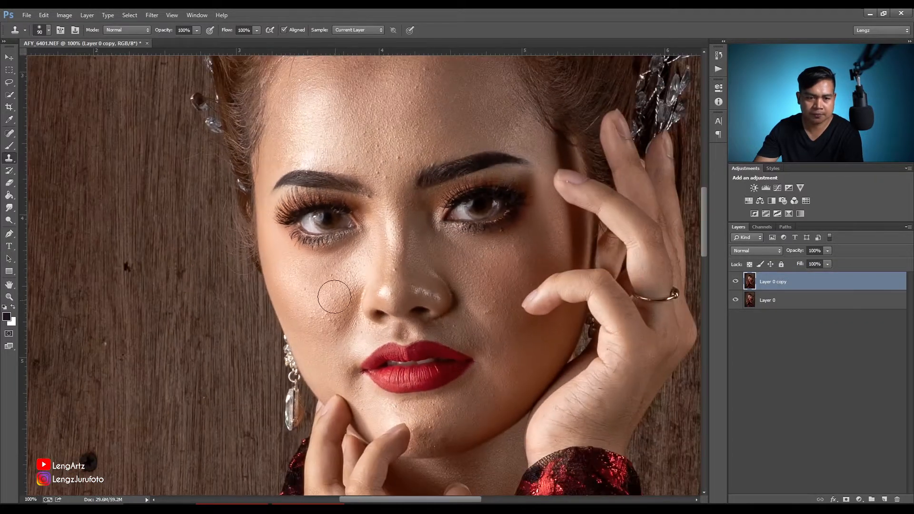
Remove the spots on the nose bridge and under the eye on the earring-side cheek with the Patch tool in Source mode
right_click(9, 159)
left_click(9, 134)
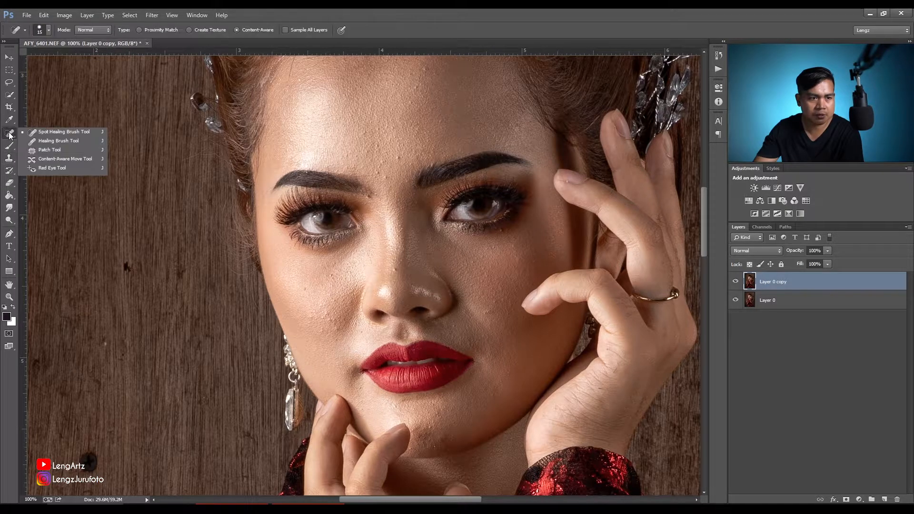
left_click(49, 150)
key("ctrl+plus")
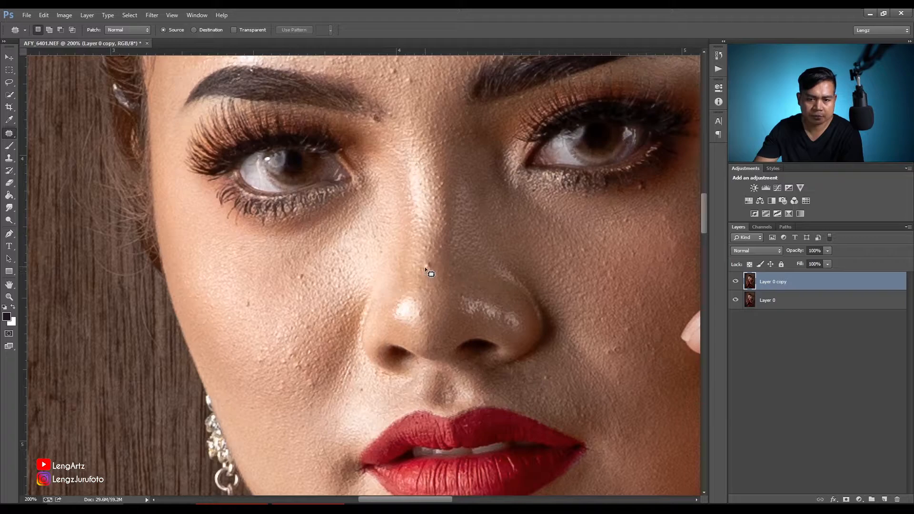
mouse_move(425, 269)
left_mouse_down()
mouse_move(433, 263)
mouse_move(434, 282)
left_mouse_up()
key("ctrl+d")
mouse_move(295, 279)
left_mouse_down()
mouse_move(313, 286)
mouse_move(247, 298)
mouse_move(252, 312)
mouse_move(250, 284)
left_mouse_up()
key("ctrl+d")
Patch the bumps and dark spots on the lower part of the earring-side cheek with clean skin nearby
left_click_drag(266, 369, 253, 343)
key("ctrl+d")
mouse_move(307, 391)
left_mouse_down()
mouse_move(319, 381)
mouse_move(303, 396)
mouse_move(310, 381)
left_mouse_up()
key("ctrl+d")
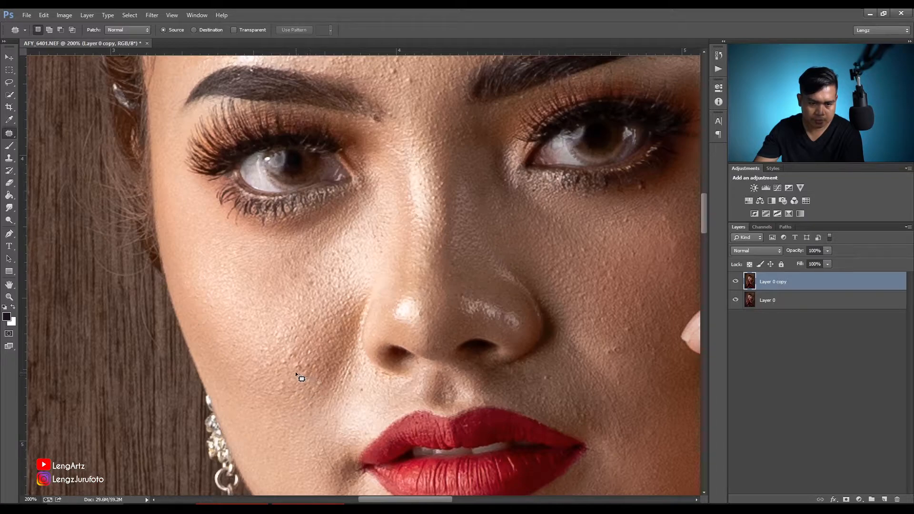
left_click_drag(308, 376, 317, 367)
left_click_drag(300, 362, 302, 337)
key("ctrl+d")
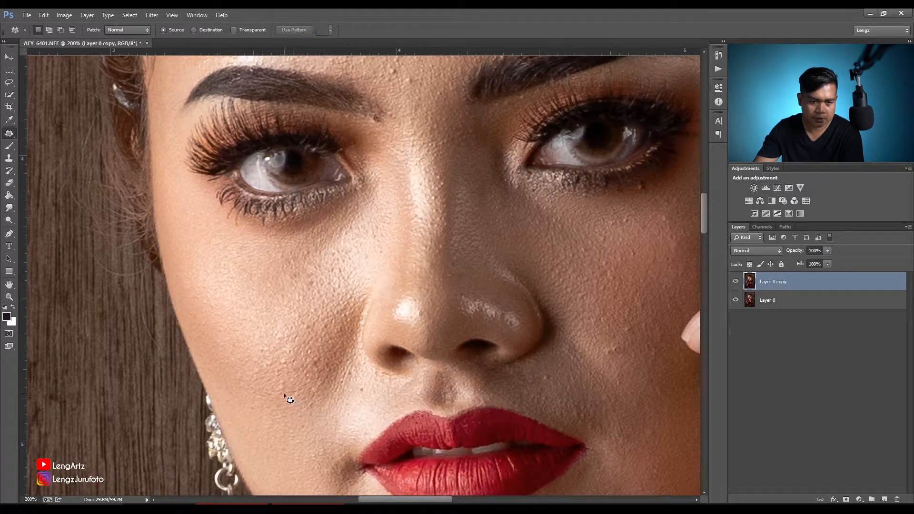
left_click_drag(318, 368, 324, 348)
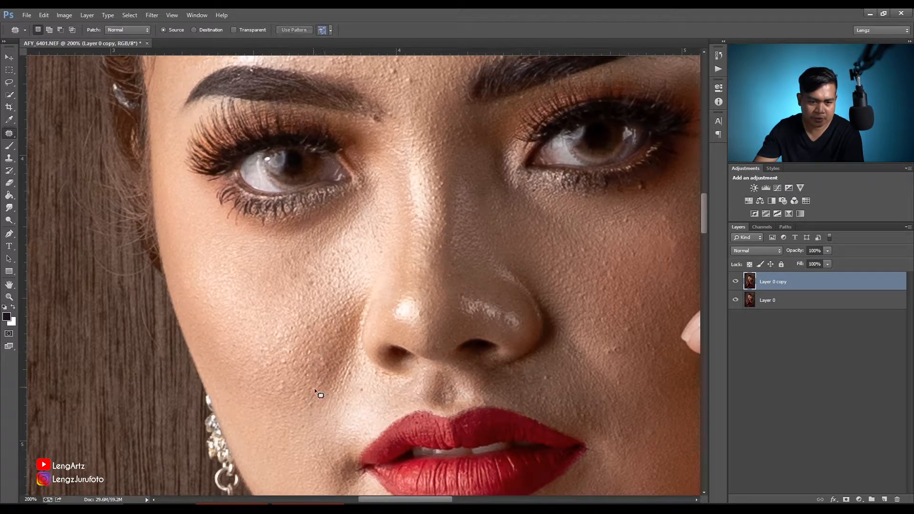
Patch the blemish between the eyebrows with smooth skin beside it
key("ctrl+minus")
key("ctrl+minus")
key("ctrl+plus")
key("ctrl+plus")
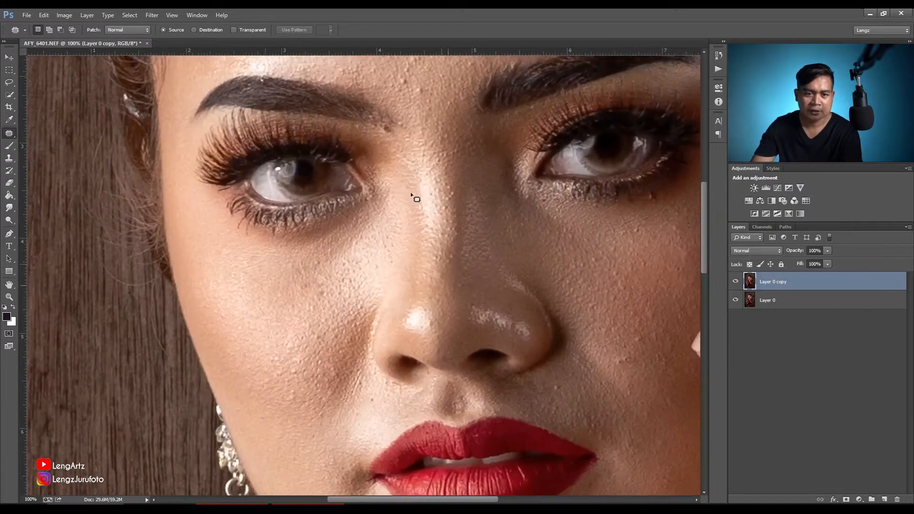
mouse_move(396, 139)
left_mouse_down()
mouse_move(372, 315)
mouse_move(394, 264)
mouse_move(412, 277)
mouse_move(418, 226)
mouse_move(429, 238)
mouse_move(440, 222)
left_mouse_up()
mouse_move(405, 271)
left_mouse_down()
mouse_move(382, 254)
mouse_move(381, 266)
mouse_move(415, 261)
left_mouse_up()
key("ctrl+d")
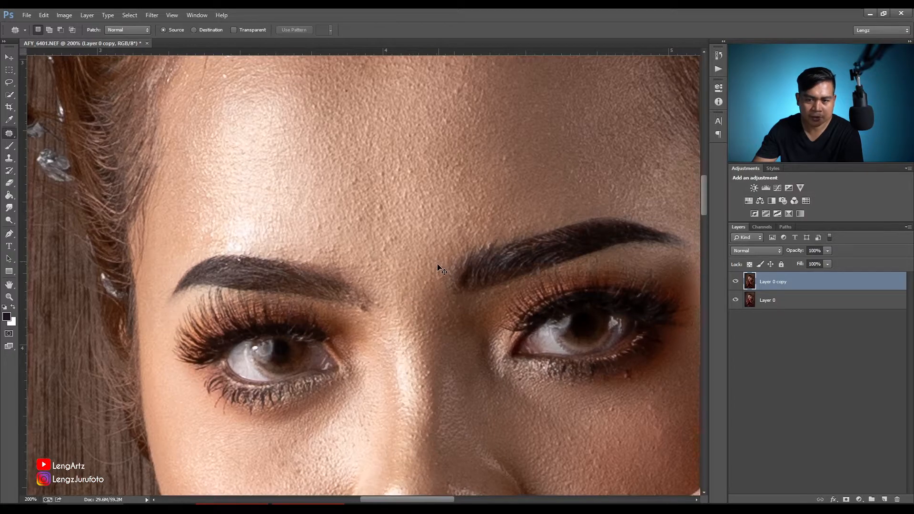
Patch the bumps on the cheek beside the raised hand with adjacent clean skin
key("ctrl+minus")
left_click_drag(561, 487, 409, 187)
mouse_move(443, 240)
left_mouse_down()
mouse_move(459, 240)
mouse_move(441, 252)
mouse_move(439, 234)
left_mouse_up()
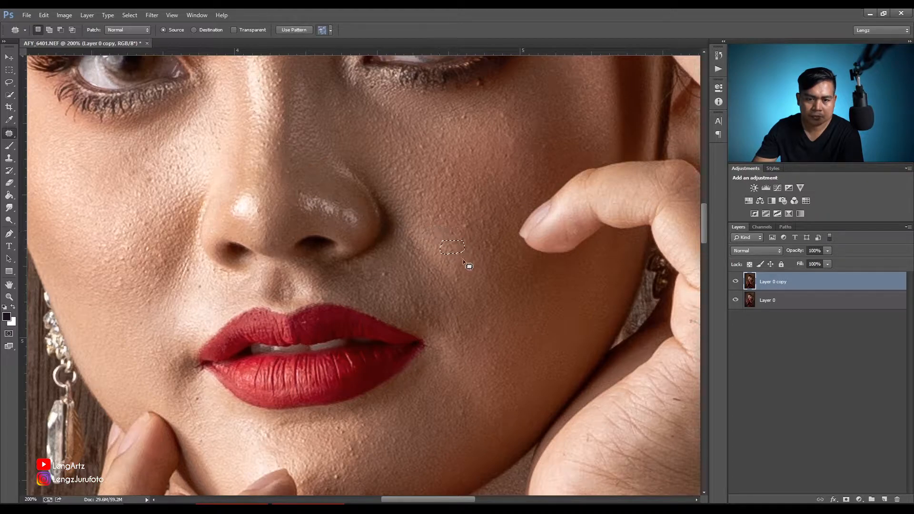
left_click_drag(471, 228, 467, 231)
left_click(471, 251)
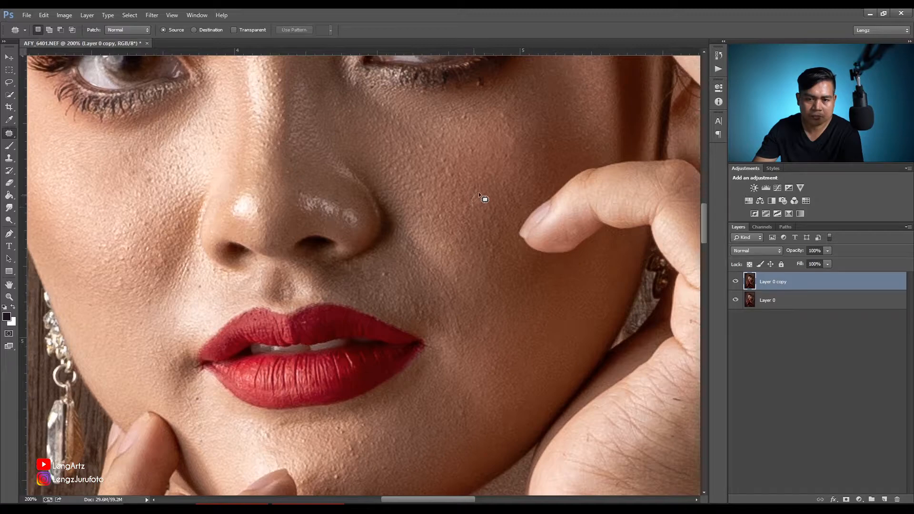
left_click_drag(487, 202, 477, 203)
left_click_drag(454, 179, 454, 176)
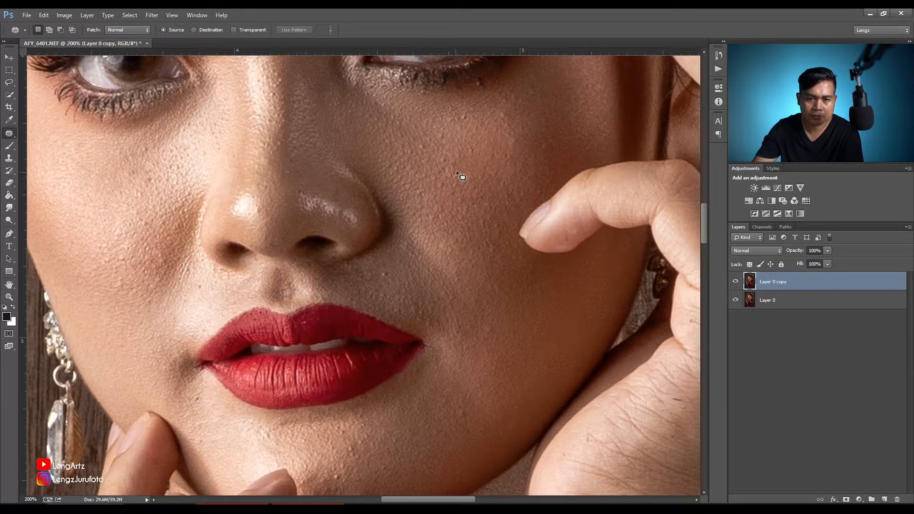
left_click(466, 210)
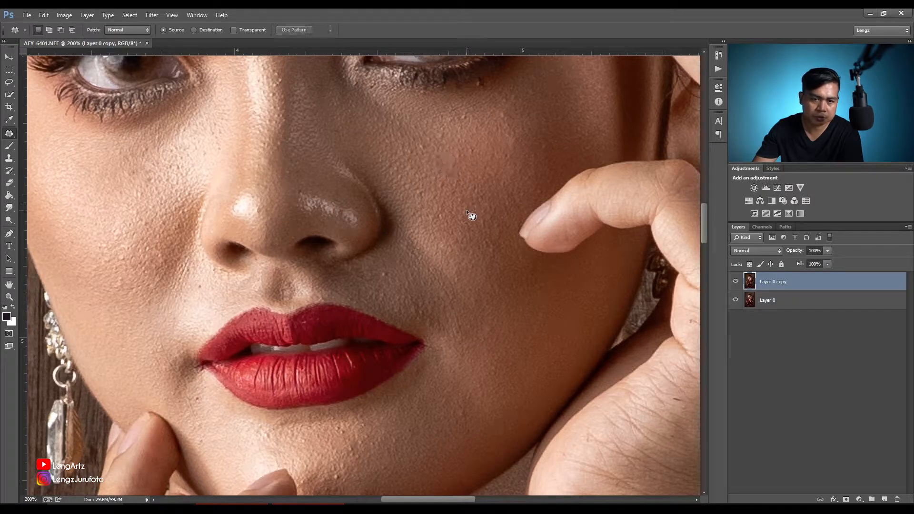
Patch the bumps on the middle of the forehead and above the eyebrow next to the raised hand
key("ctrl+minus")
key("ctrl+minus")
key("ctrl+minus")
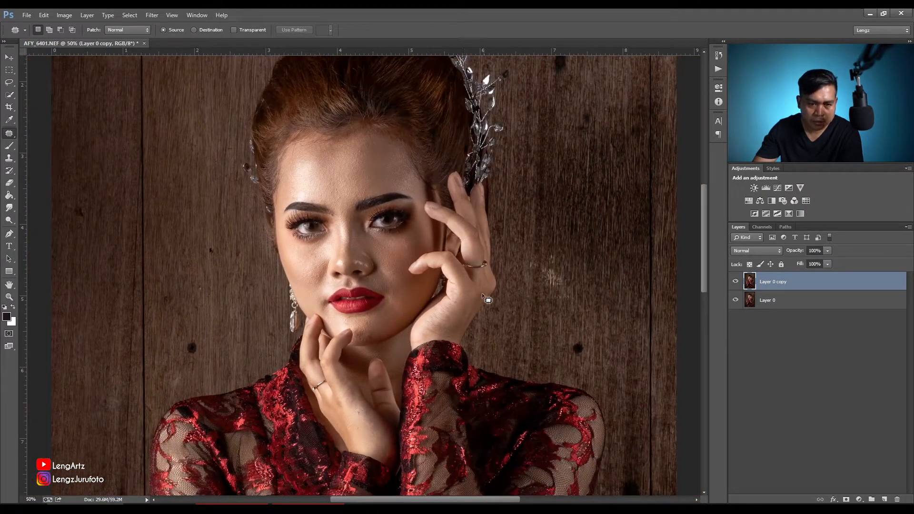
key("ctrl+plus")
key("ctrl+plus")
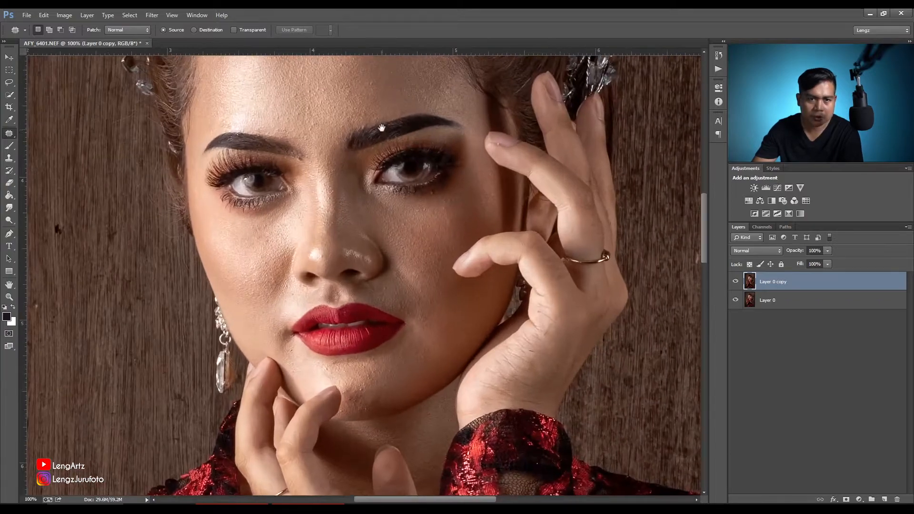
left_click_drag(381, 131, 374, 340)
key("ctrl+plus")
left_click_drag(379, 296, 420, 246)
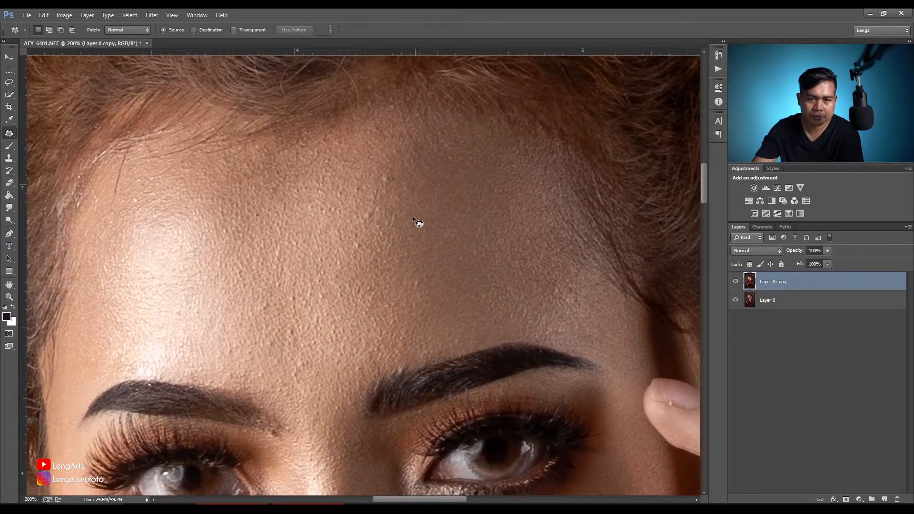
left_click_drag(387, 190, 400, 193)
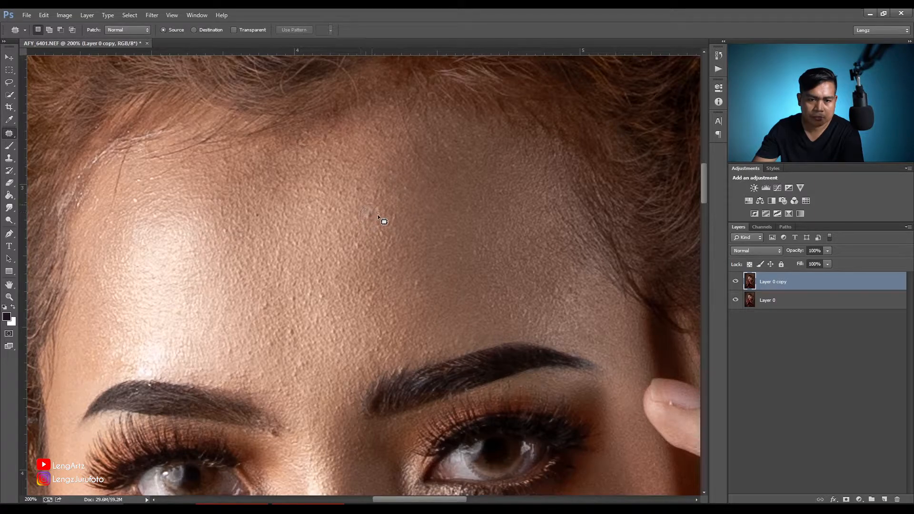
key("ctrl+d")
mouse_move(378, 223)
left_mouse_down()
mouse_move(396, 253)
mouse_move(358, 243)
left_mouse_up()
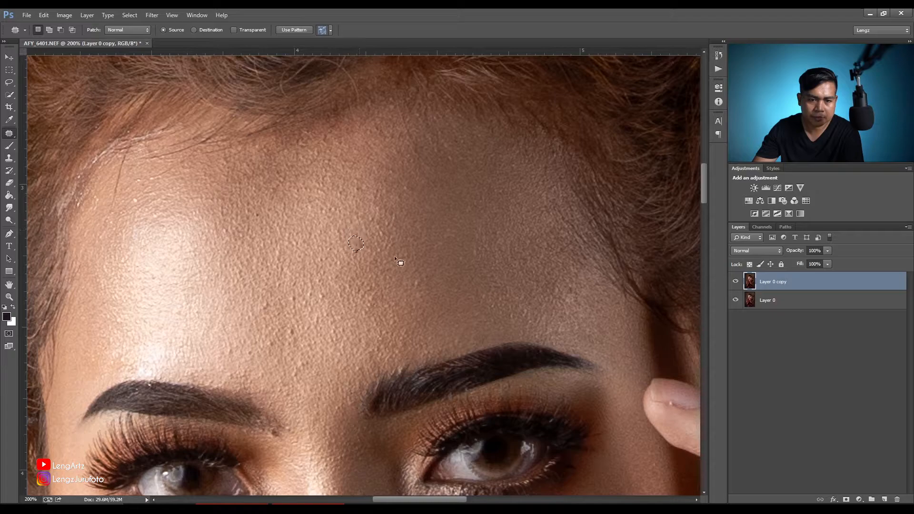
left_click_drag(430, 276, 422, 288)
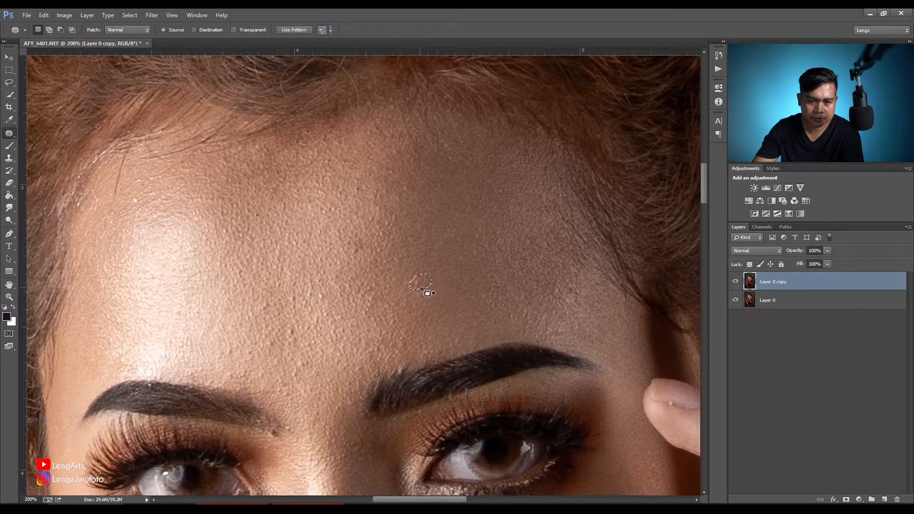
Examine the patched skin in the full portrait and in a close view of the face
key("ctrl+minus")
key("ctrl+minus")
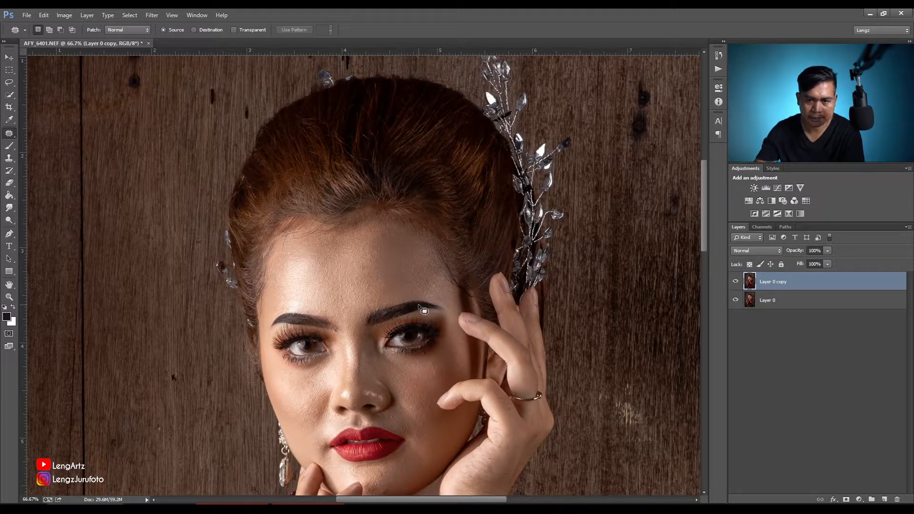
key("ctrl+minus")
key("ctrl+minus")
key("ctrl+minus")
key("ctrl+minus")
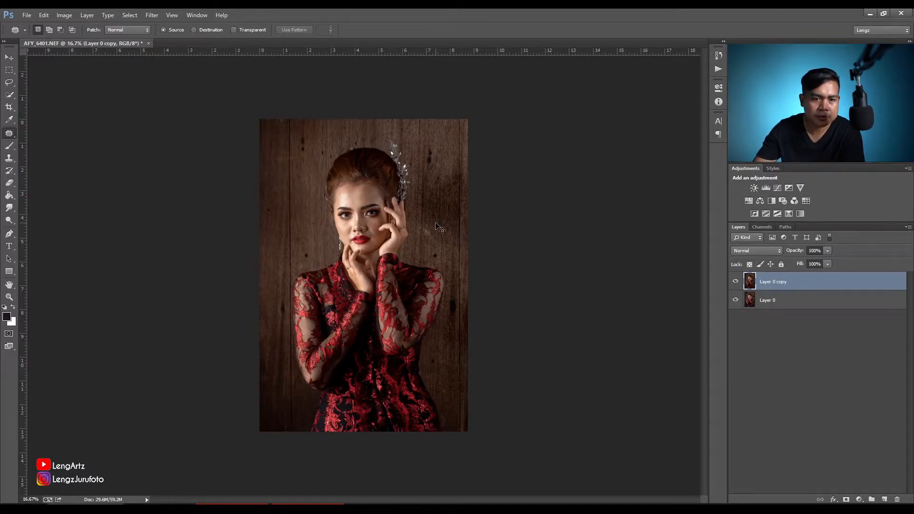
key("ctrl+plus")
key("ctrl+plus")
key("ctrl+plus")
left_click_drag(359, 150, 390, 278)
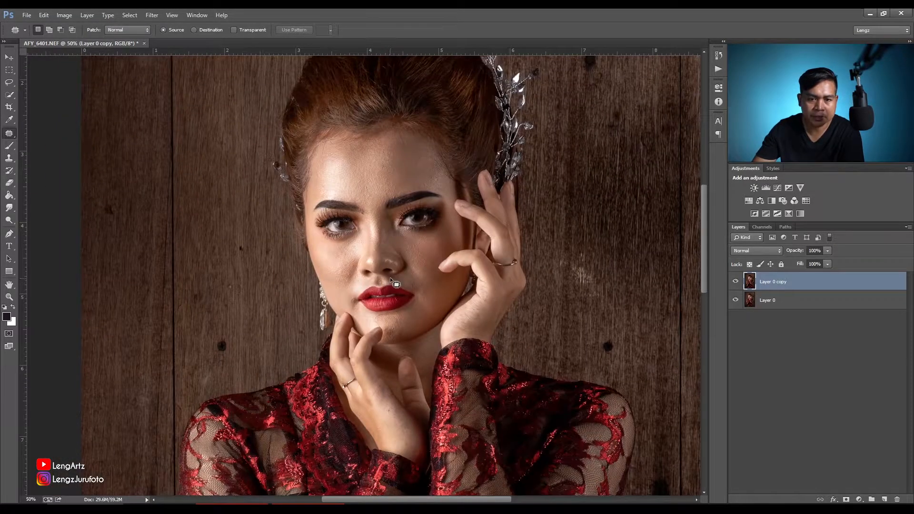
key("ctrl+plus")
key("ctrl+plus")
left_click_drag(407, 227, 385, 274)
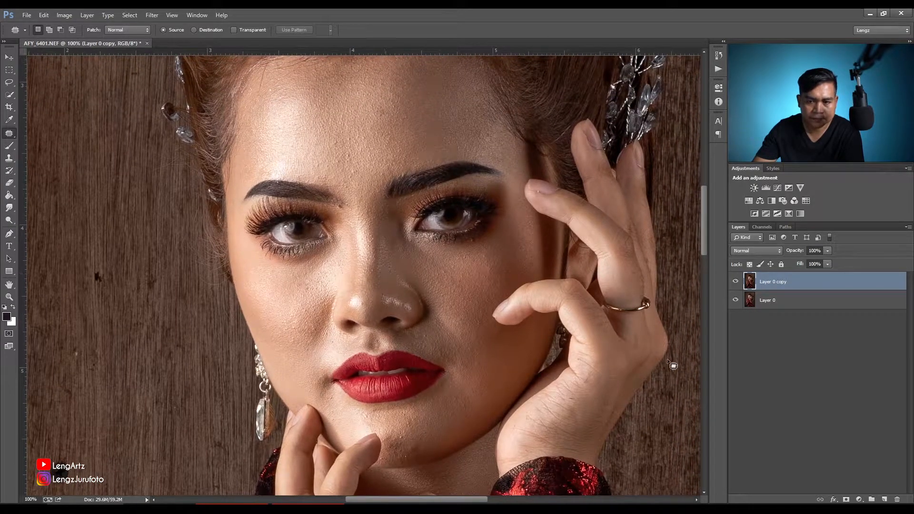
Create a new empty layer above Layer 0 copy and set its blend mode to Lighten
left_click(773, 341)
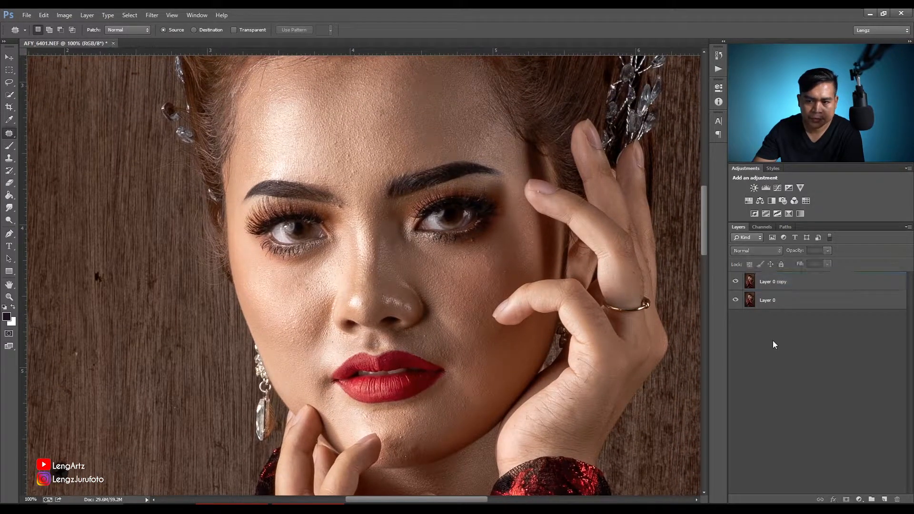
left_click(883, 500)
left_click(770, 251)
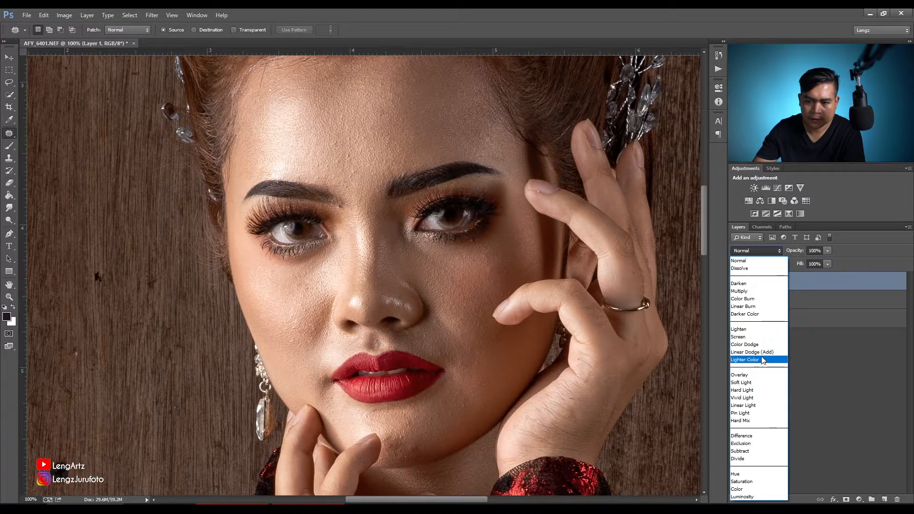
left_click(749, 330)
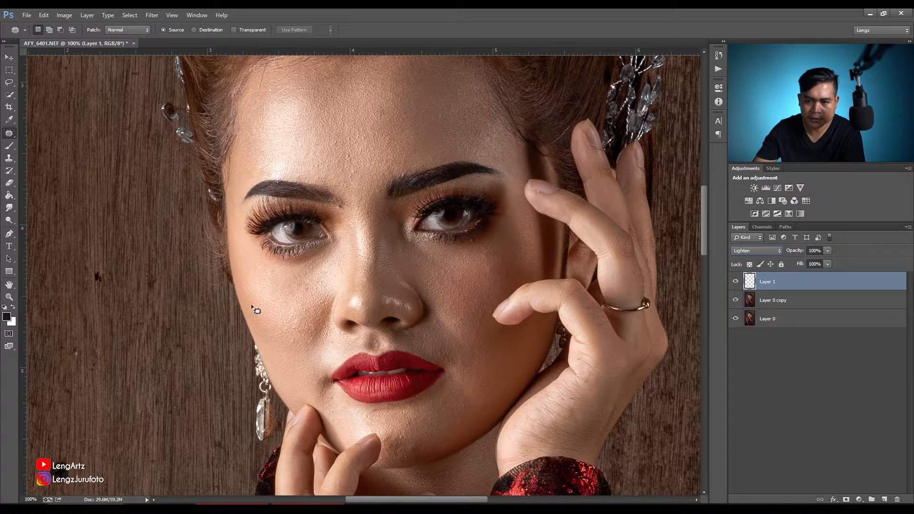
Paint white over the eye nearer the raised hand on Layer 1, using a small brush at 30% opacity
left_click(9, 146)
key("ctrl+plus")
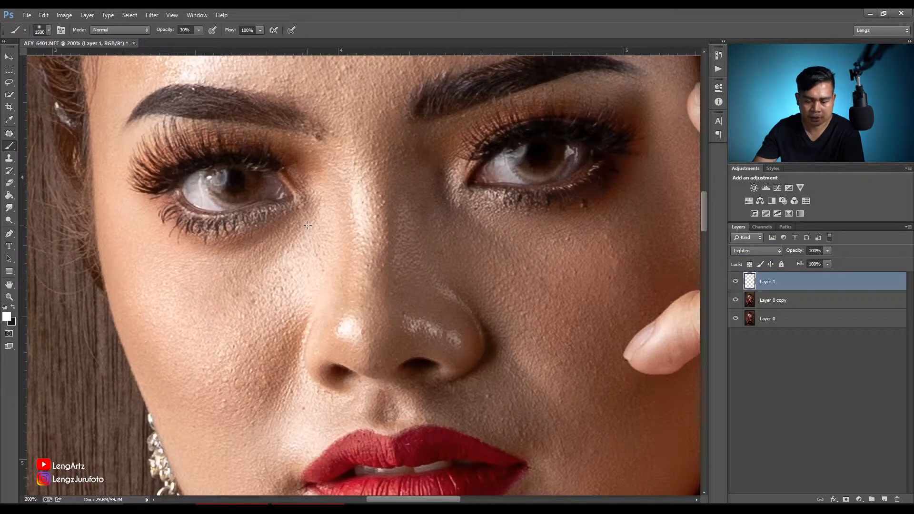
key("bracketleft")
key("bracketleft")
key("bracketleft")
key("bracketleft")
key("bracketleft")
key("bracketleft")
key("bracketleft")
key("bracketleft")
key("bracketleft")
key("bracketleft")
key("bracketleft")
key("bracketleft")
key("bracketleft")
key("bracketleft")
key("bracketleft")
key("bracketleft")
key("bracketleft")
key("bracketleft")
key("bracketleft")
key("bracketleft")
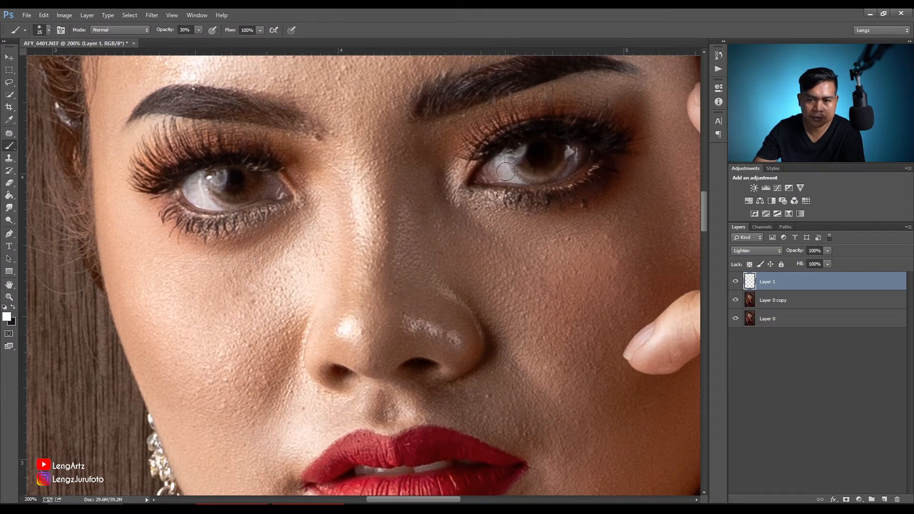
mouse_move(513, 164)
left_mouse_down()
mouse_move(565, 162)
mouse_move(508, 165)
left_mouse_up()
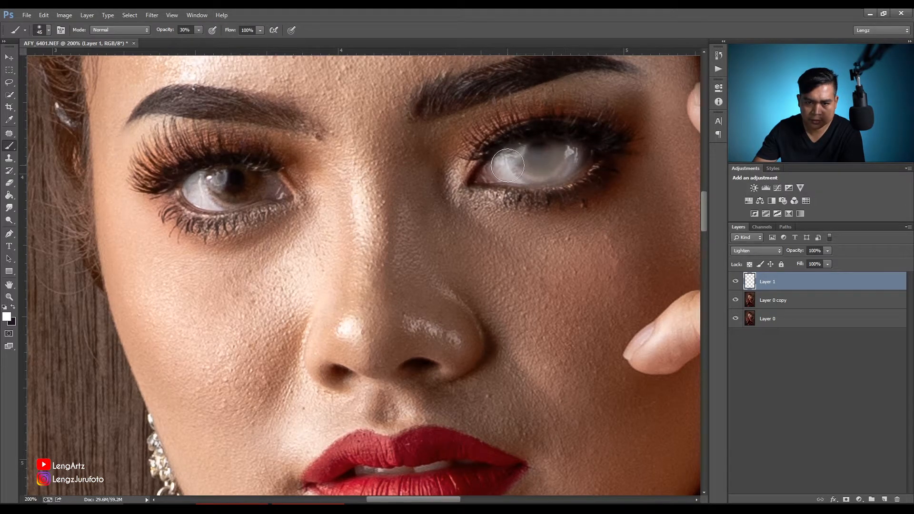
Try Screen on Layer 1, settle on the Overlay blend mode, and compare the eye with the layer hidden and shown
left_click(761, 253)
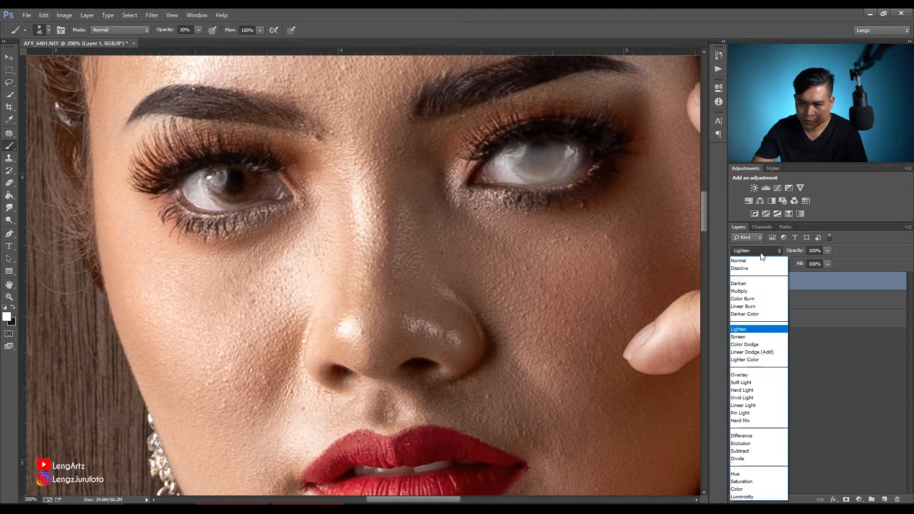
left_click(755, 336)
left_click(760, 251)
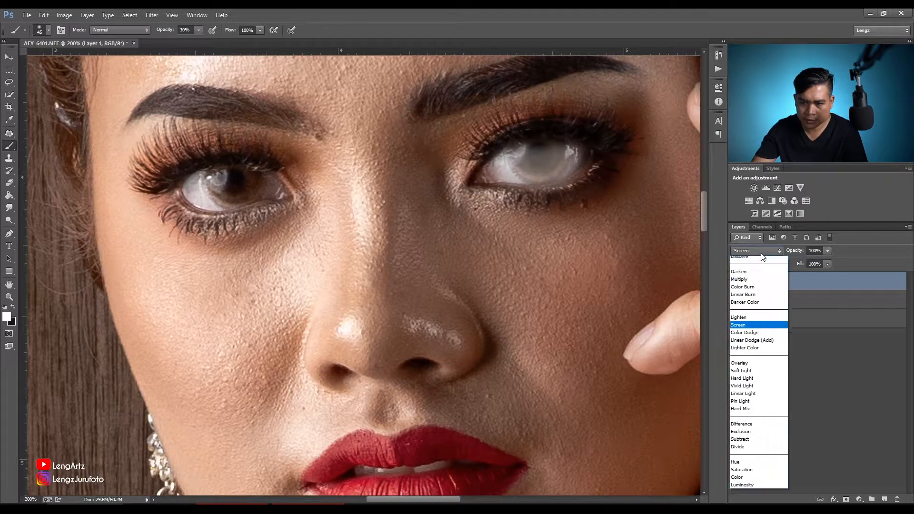
left_click(750, 375)
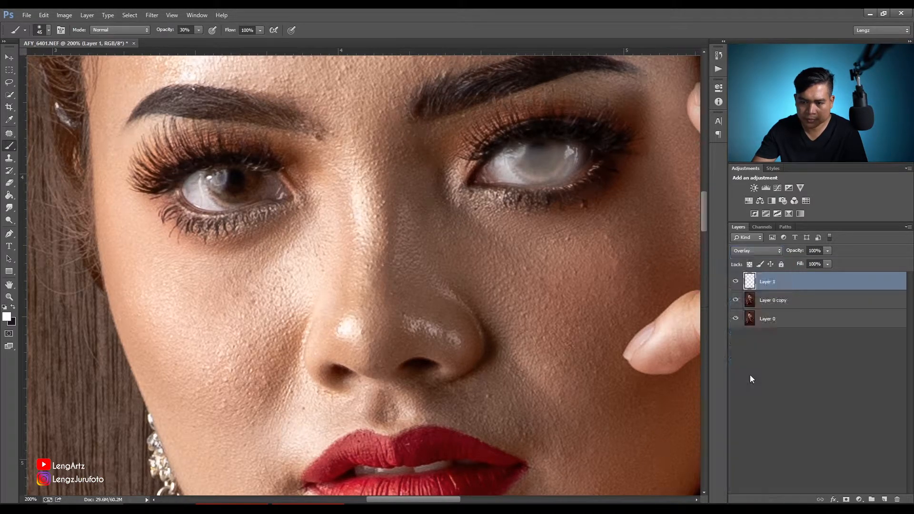
left_click(731, 283)
left_click(732, 284)
left_click(732, 284)
left_click(733, 283)
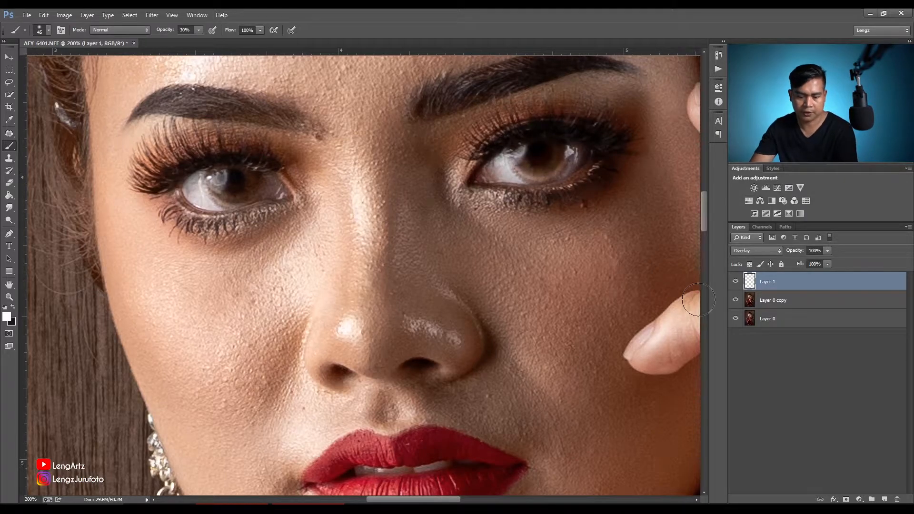
Paint white over the eye farther from the raised hand on Layer 1, using a small brush at 30% opacity
key("ctrl+plus")
left_click_drag(488, 214, 384, 292)
key("ctrl+minus")
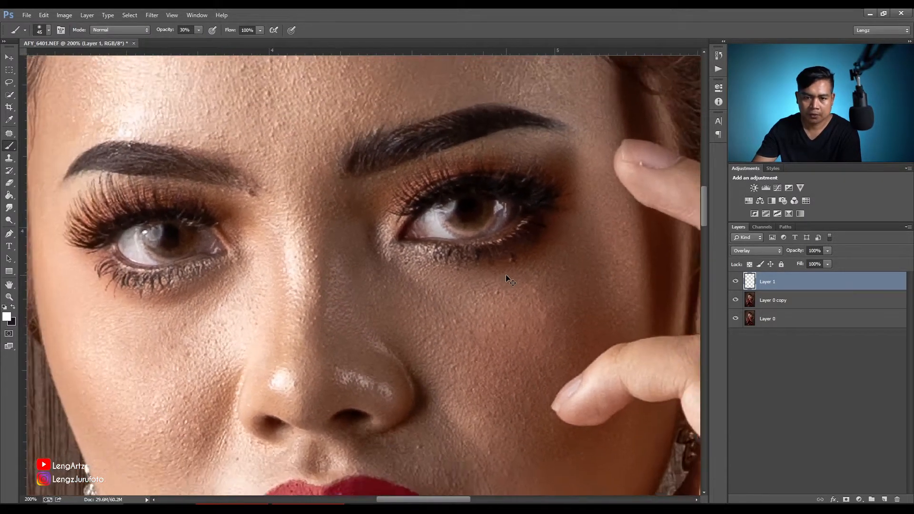
key("ctrl+minus")
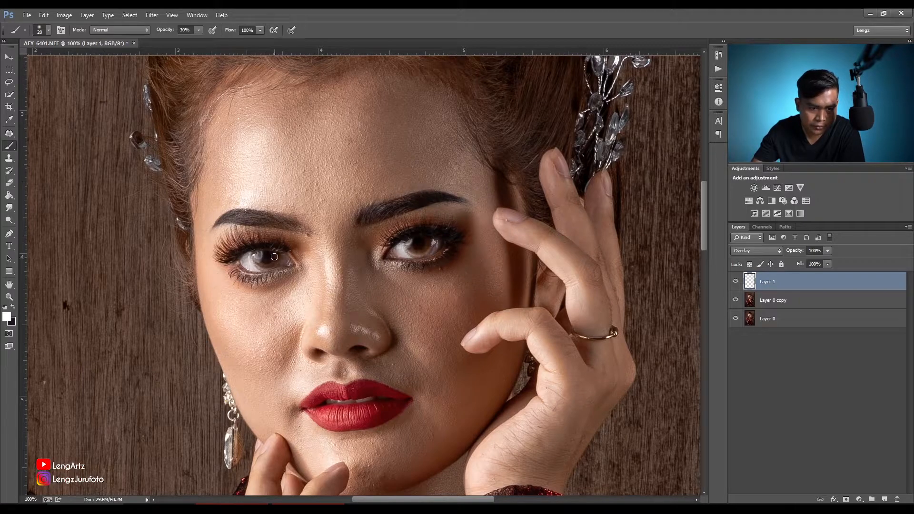
key("ctrl+plus")
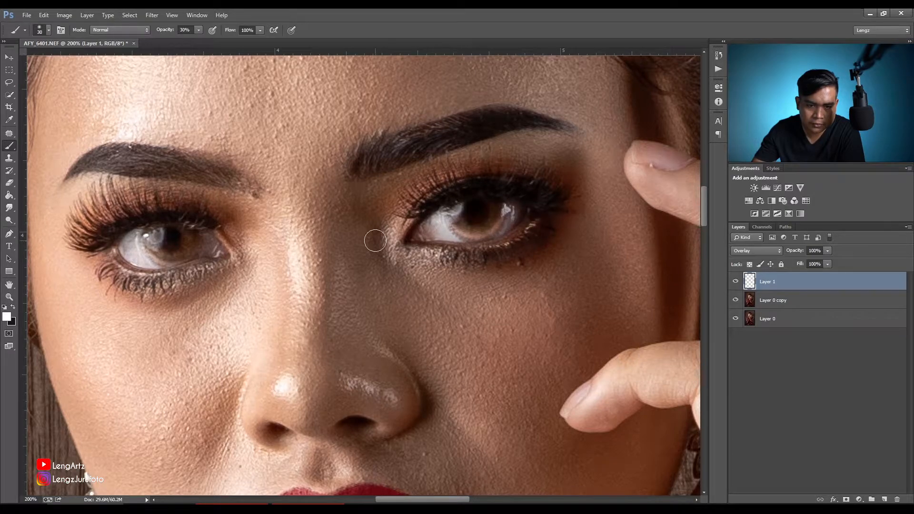
Brighten the lips on Layer 1 with white strokes from a 40 px brush at 30% opacity
key("ctrl+minus")
left_click_drag(367, 409, 405, 297)
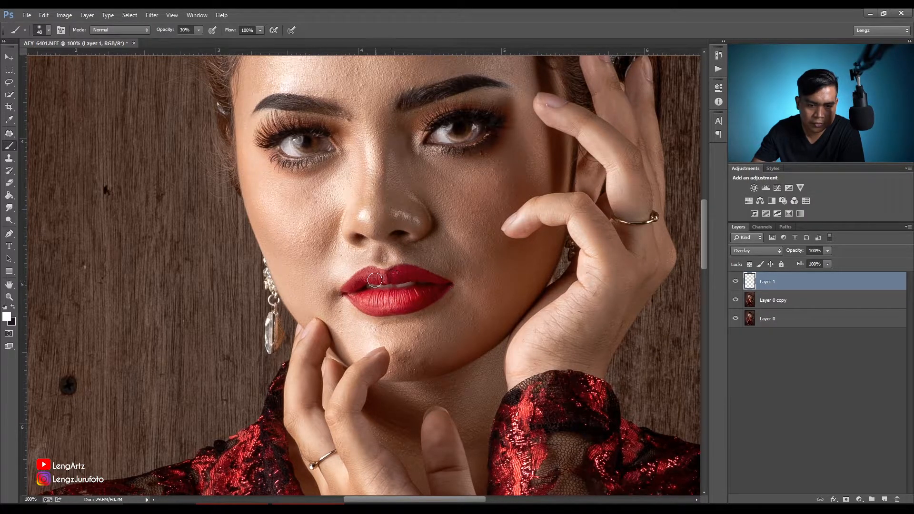
key("ctrl+minus")
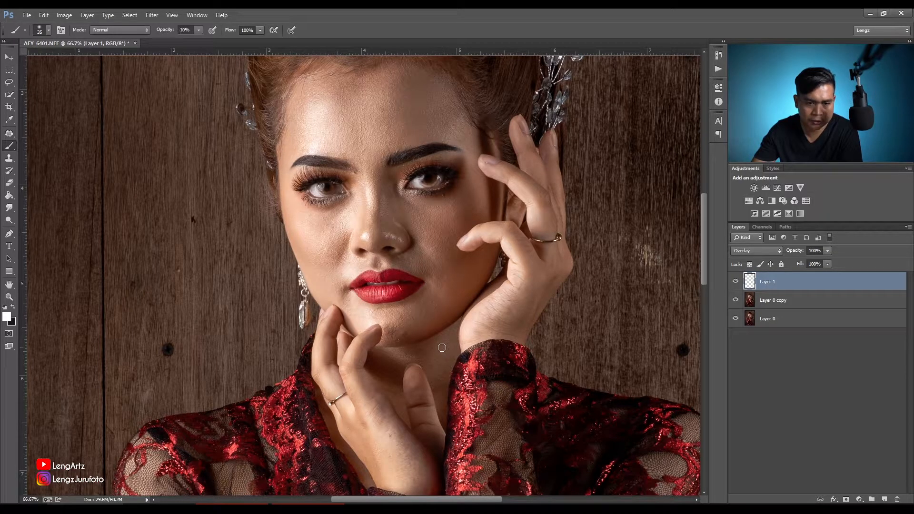
Brighten the nose and central face on Layer 1 with soft white strokes at 10% opacity, enlarging the brush up to 250 px
key("ctrl+plus")
key("bracketright")
key("bracketright")
key("bracketright")
key("bracketright")
key("bracketright")
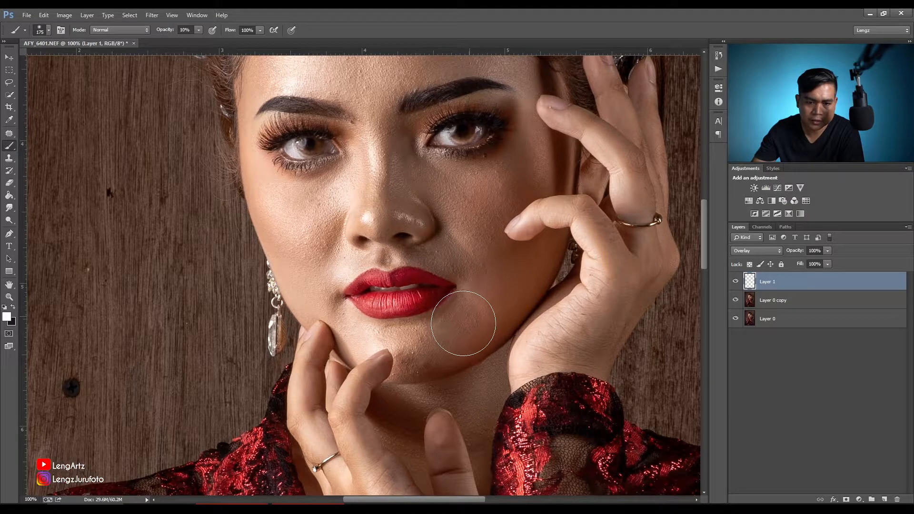
key("bracketleft")
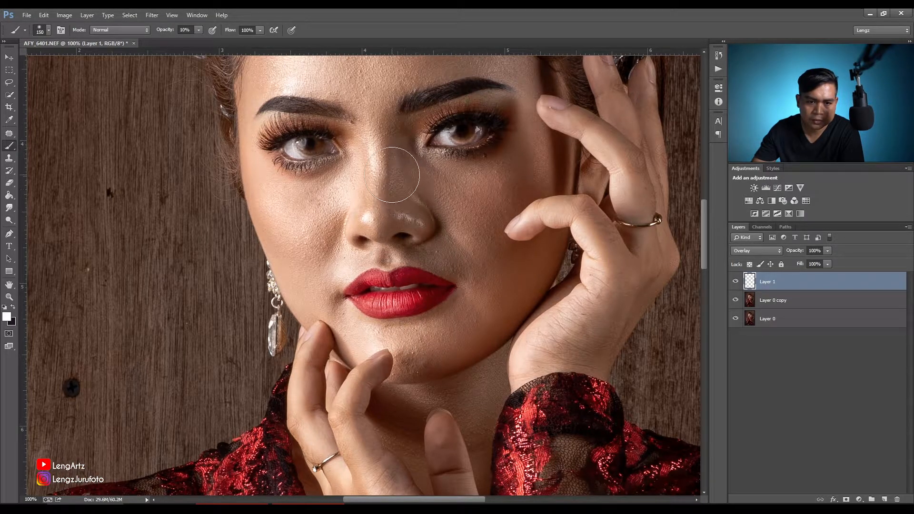
key("bracketleft")
key("bracketright")
key("bracketright")
left_click_drag(400, 135, 396, 275)
key("bracketright")
key("bracketright")
mouse_move(352, 182)
left_mouse_down()
mouse_move(337, 156)
mouse_move(390, 157)
mouse_move(333, 145)
mouse_move(419, 174)
left_mouse_up()
key("ctrl+minus")
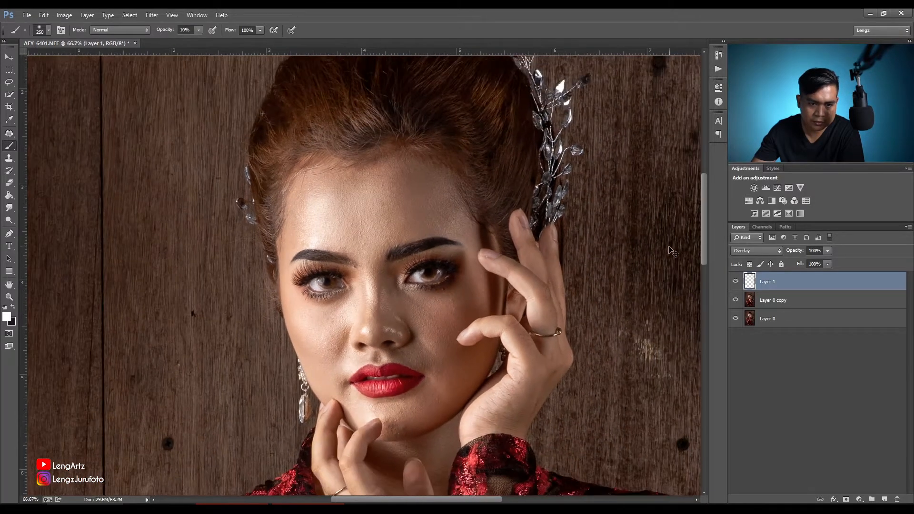
Brighten the lower hand beneath the chin with a 150 px white brush at 10% opacity
key("ctrl+minus")
key("ctrl+minus")
key("ctrl+plus")
left_click_drag(436, 401, 445, 223)
key("bracketleft")
key("bracketleft")
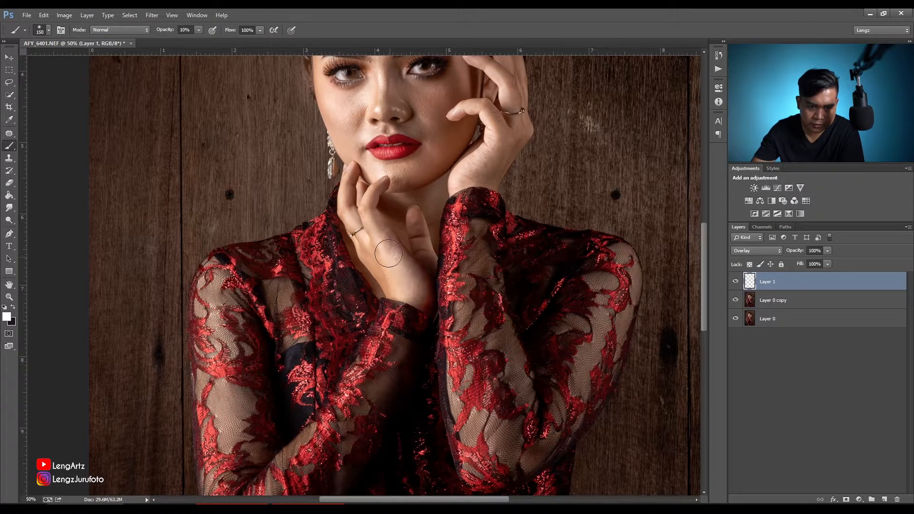
Brighten the lace sleeve of the lower arm and the nearby bodice with a white brush of about 200 to 250 px
left_click_drag(379, 260, 436, 115)
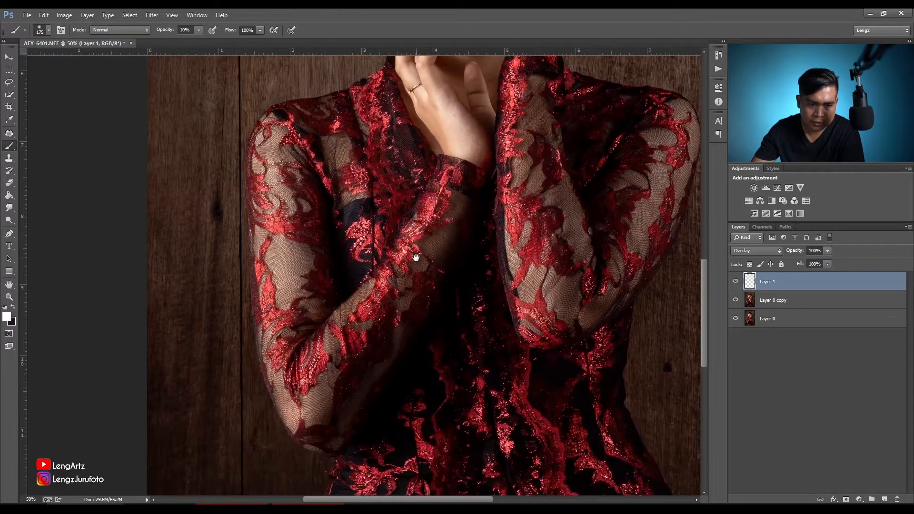
key("bracketright")
key("bracketright")
key("bracketright")
key("bracketleft")
key("bracketleft")
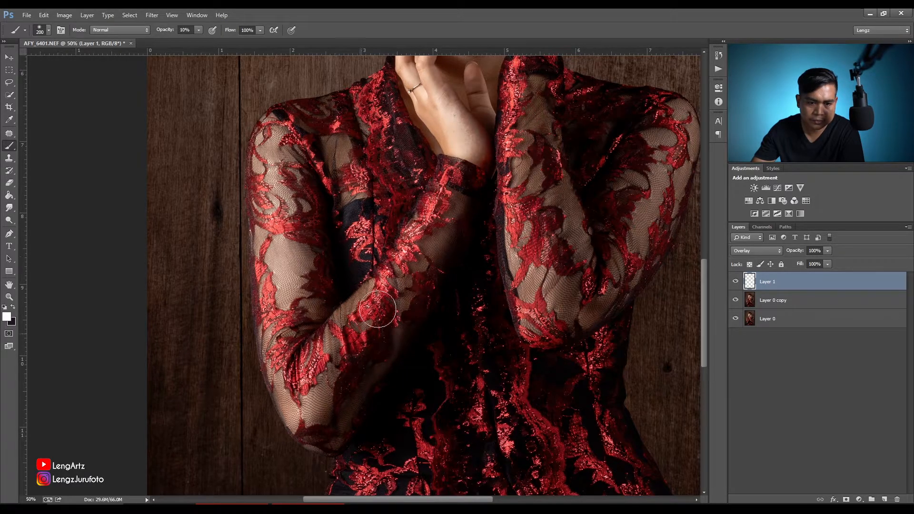
key("bracketright")
key("bracketright")
key("bracketright")
key("bracketright")
key("bracketleft")
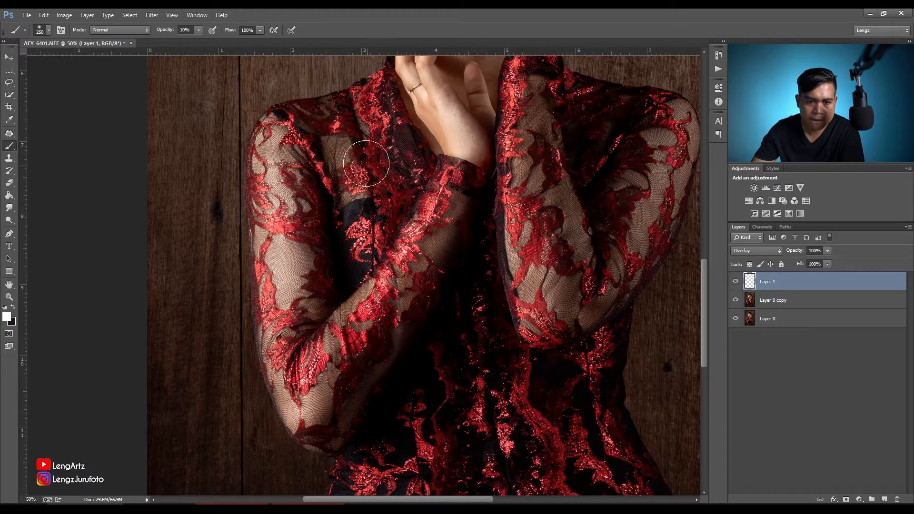
Brighten the lace sleeve and shoulder of the raised arm with a white brush of 200 to 250 px
left_click_drag(422, 236, 273, 327)
key("bracketleft")
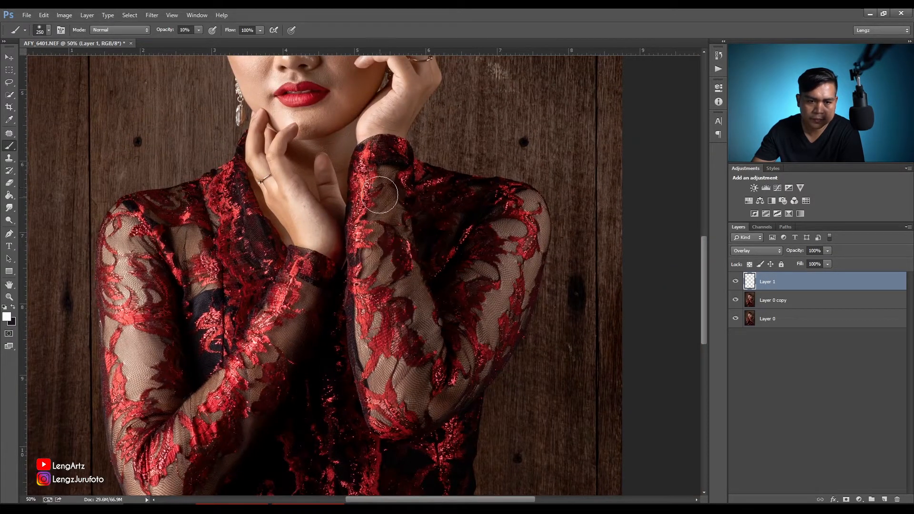
left_click_drag(392, 302, 404, 382)
left_click_drag(522, 225, 499, 289)
left_click_drag(516, 248, 475, 345)
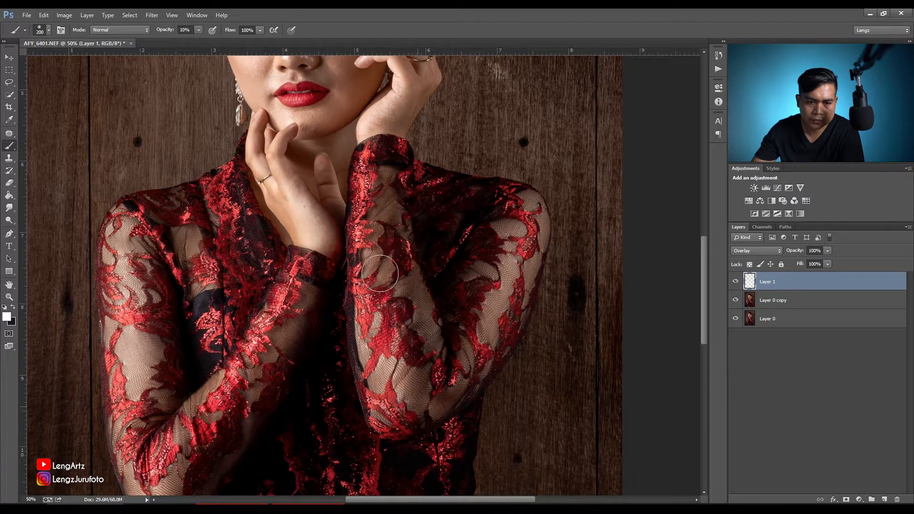
Brighten the wrist and fingers of the raised hand and the adjoining cheek with a white brush of 125 to 200 px
left_click_drag(355, 345, 356, 508)
key("bracketleft")
key("bracketleft")
key("bracketleft")
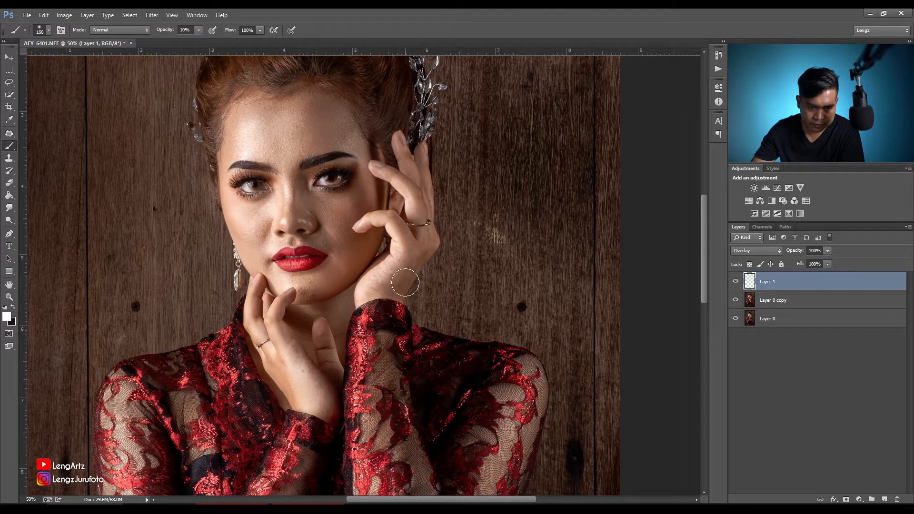
key("bracketright")
key("bracketright")
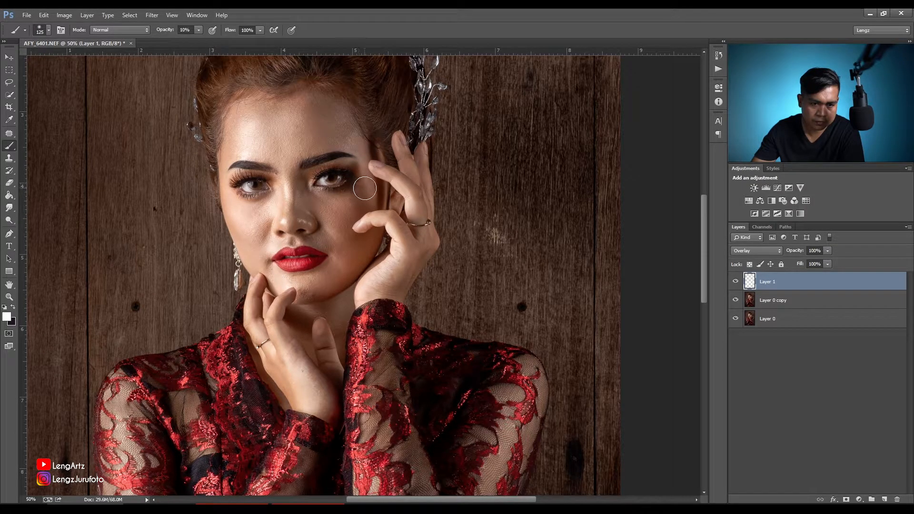
key("bracketright")
key("bracketright")
key("bracketright")
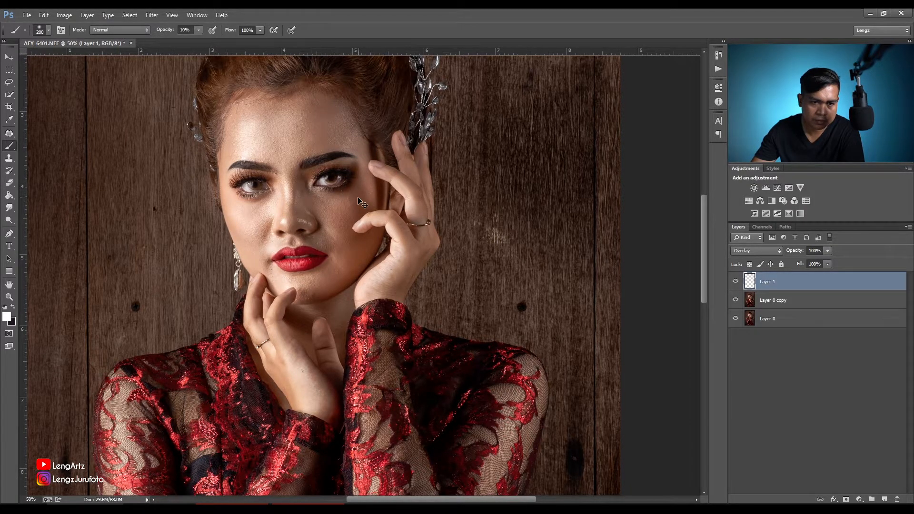
Paint soft highlights into the hair on the side away from the raised hand, using a 70 to 90 px brush at 10% opacity
key("ctrl+minus")
key("ctrl+plus")
left_click_drag(316, 161, 416, 333)
key("ctrl+plus")
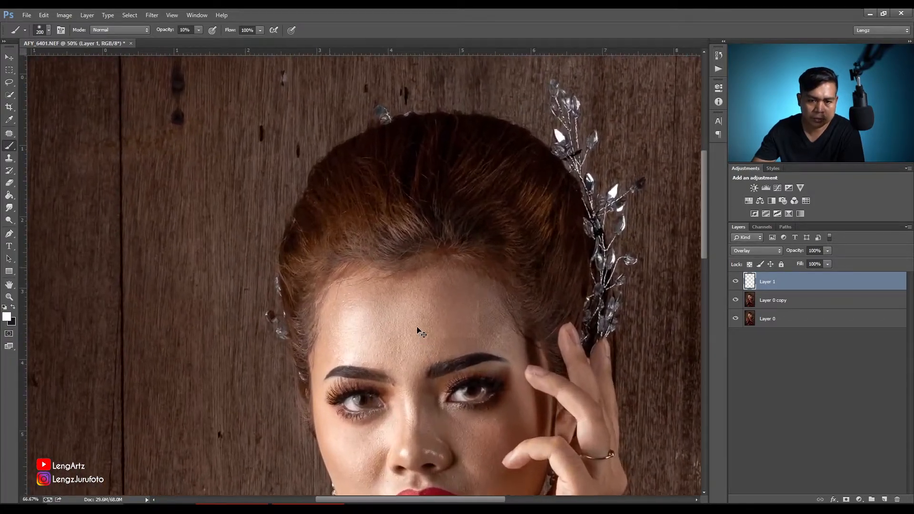
key("ctrl+plus")
key("bracketleft")
key("bracketleft")
key("bracketleft")
key("bracketleft")
key("bracketleft")
key("bracketleft")
key("bracketleft")
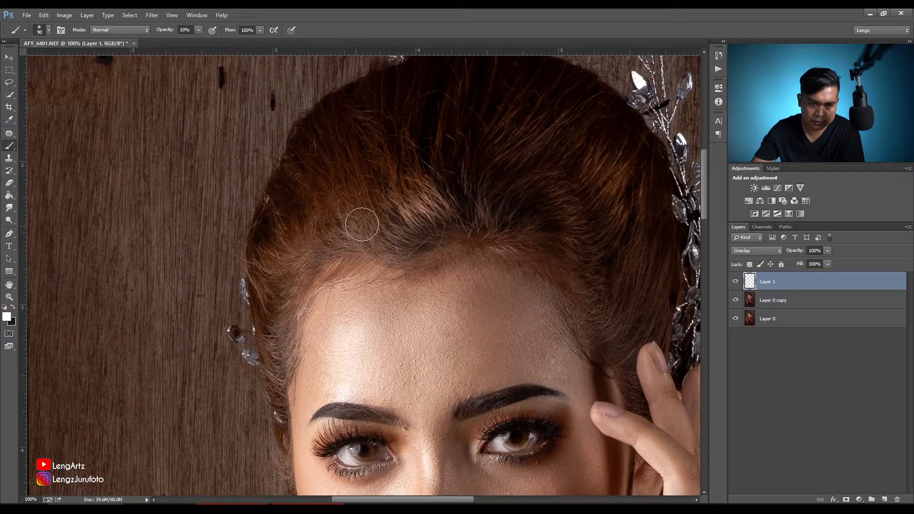
mouse_move(381, 216)
left_mouse_down()
mouse_move(290, 236)
mouse_move(268, 257)
left_mouse_up()
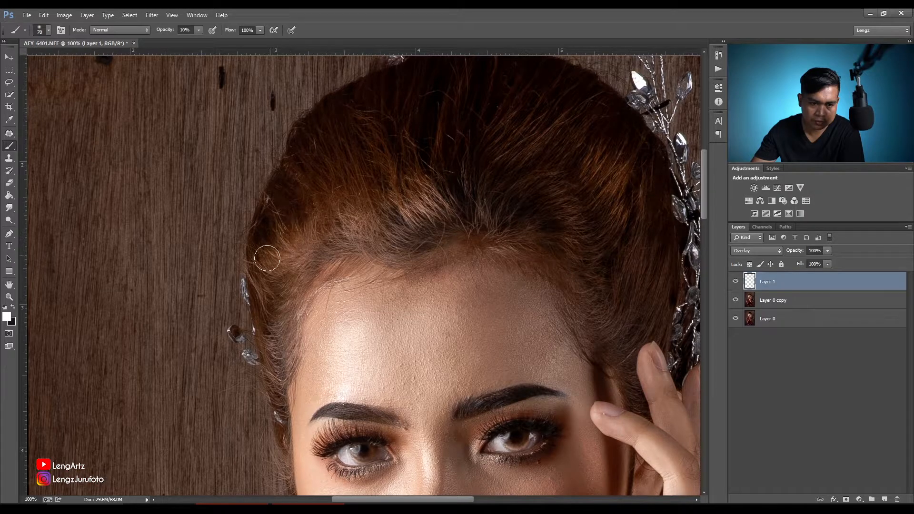
key("bracketright")
mouse_move(384, 181)
left_mouse_down()
mouse_move(385, 116)
mouse_move(310, 215)
left_mouse_up()
key("bracketleft")
key("bracketleft")
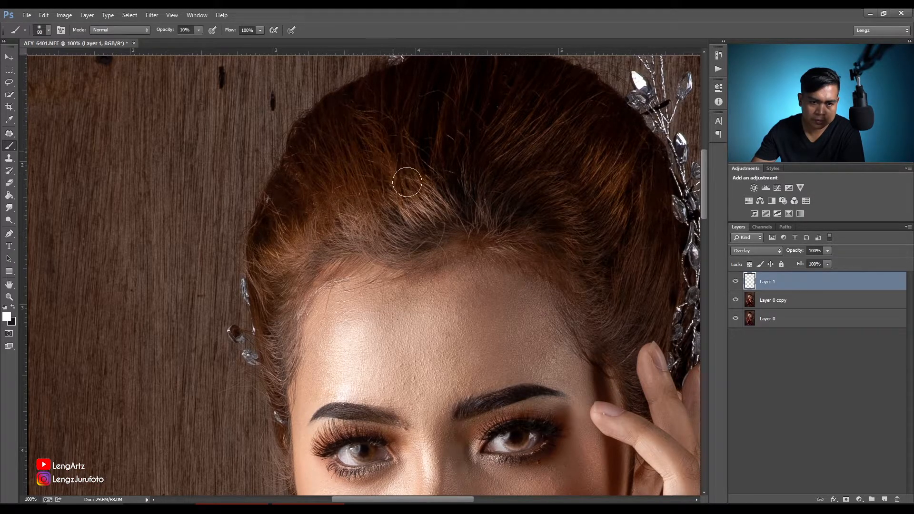
Extend the soft white highlights across the hair toward the crystal ornament with an 80 to 90 px brush
key("bracketright")
key("bracketright")
key("bracketleft")
key("bracketleft")
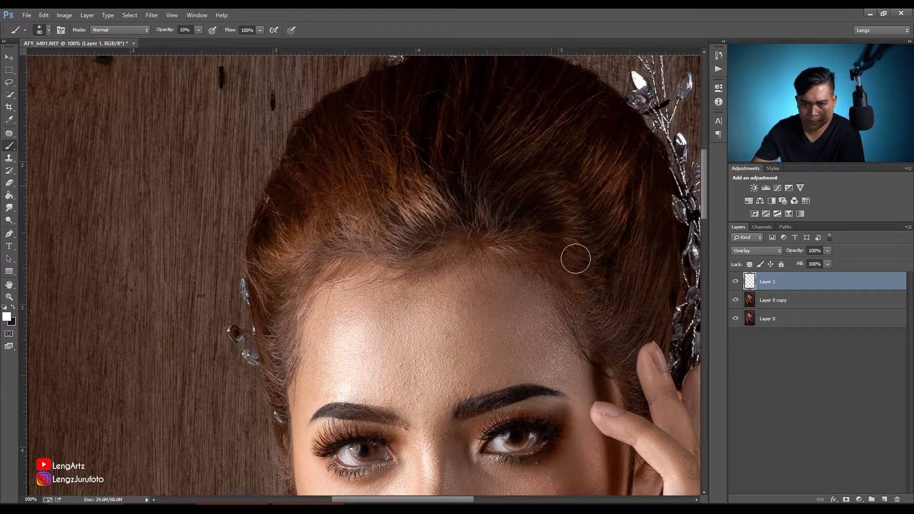
key("bracketright")
key("bracketright")
key("bracketleft")
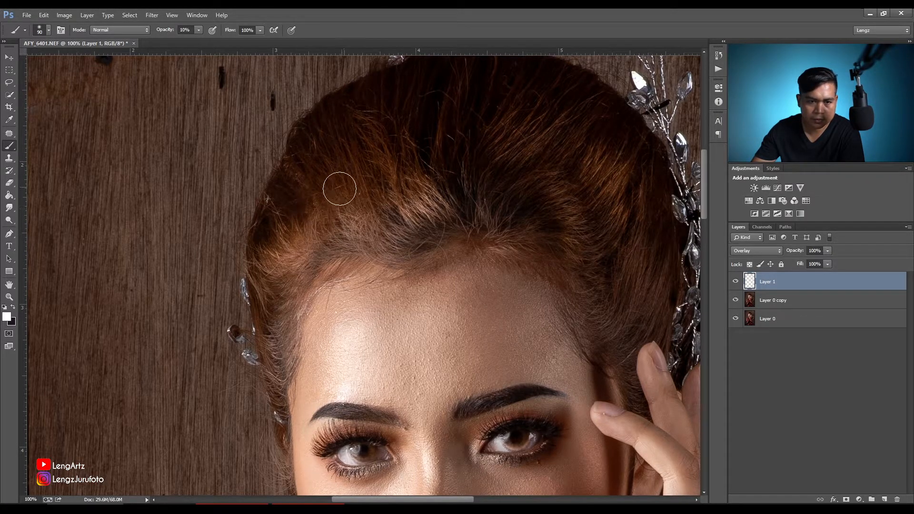
Enlarge the brush to at least 150 px and lightly brighten the upper forehead and hairline
key("bracketright")
key("bracketright")
key("bracketright")
key("bracketright")
key("bracketright")
key("bracketright")
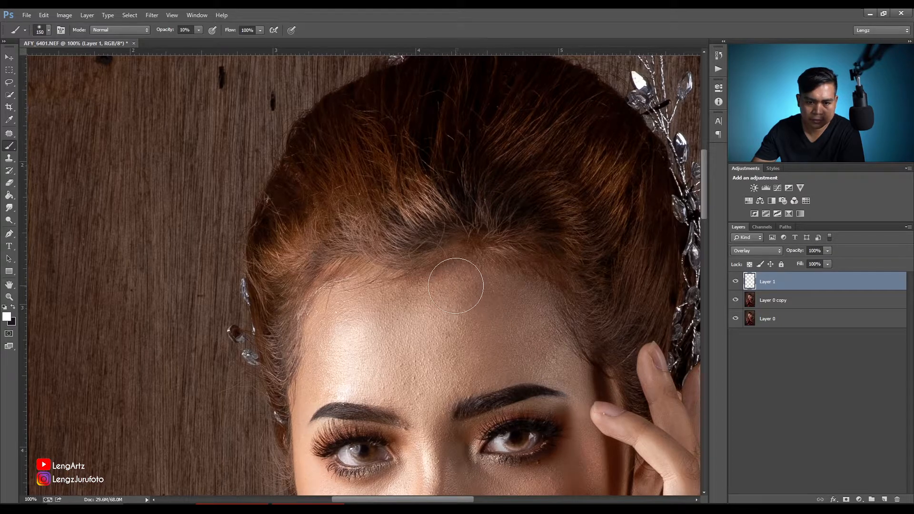
key("bracketright")
Enlarge the brush to 700 px and examine the overall brightening across the full portrait
key("ctrl+minus")
key("ctrl+minus")
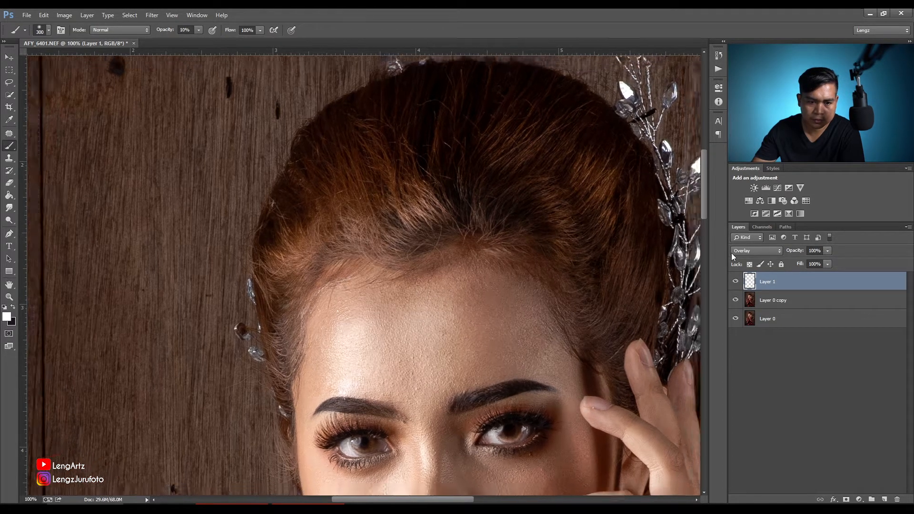
key("ctrl+minus")
key("ctrl+minus")
key("ctrl+minus")
key("bracketright")
key("bracketright")
key("bracketright")
key("bracketright")
key("ctrl+plus")
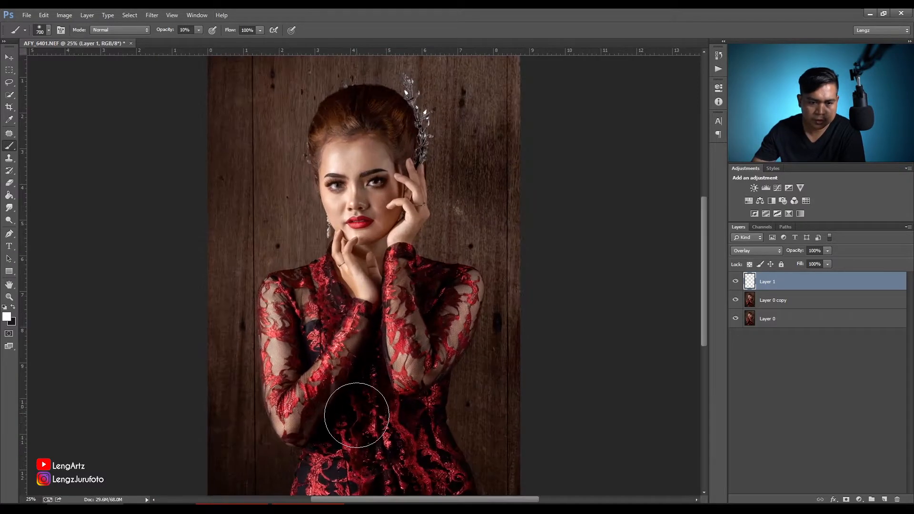
Brighten the red lace pattern around the dress's waist and skirt with a white brush of about 200 px at 10% opacity
scroll(357, 414, "down", 4)
key("ctrl+plus")
key("bracketleft")
key("bracketleft")
key("bracketleft")
key("bracketleft")
key("bracketleft")
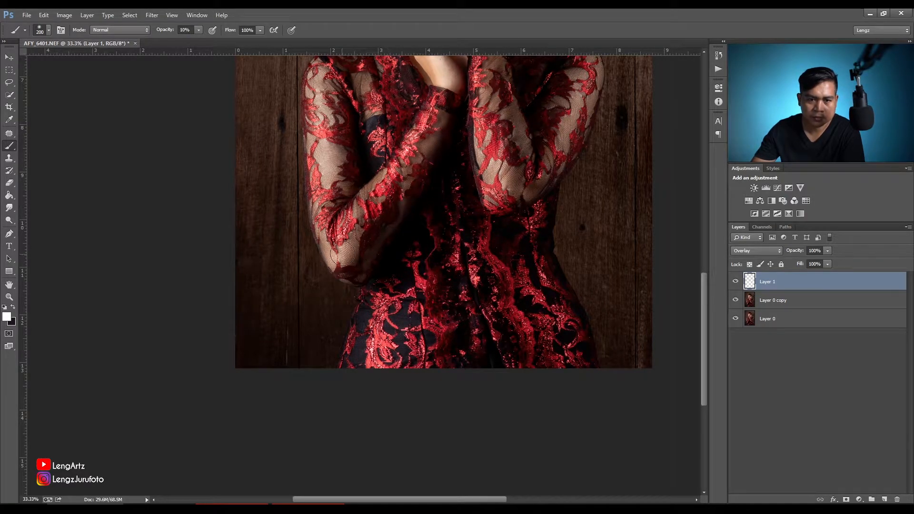
left_click_drag(342, 254, 374, 367)
key("bracketright")
left_click_drag(393, 228, 402, 309)
key("bracketleft")
Compare the full portrait with Layer 1 repeatedly hidden and shown
key("ctrl+minus")
key("ctrl+minus")
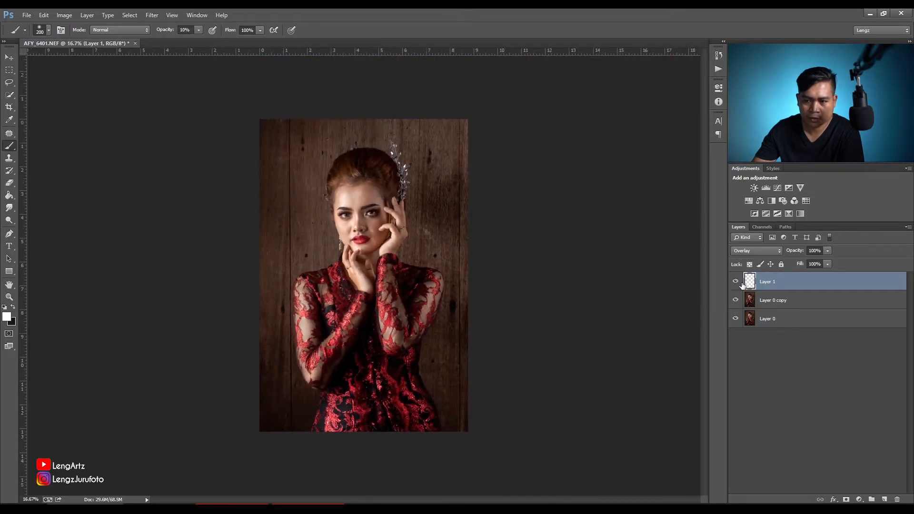
left_click(738, 282)
left_click(738, 282)
left_click(737, 282)
left_click(738, 282)
left_click(737, 283)
left_click(738, 282)
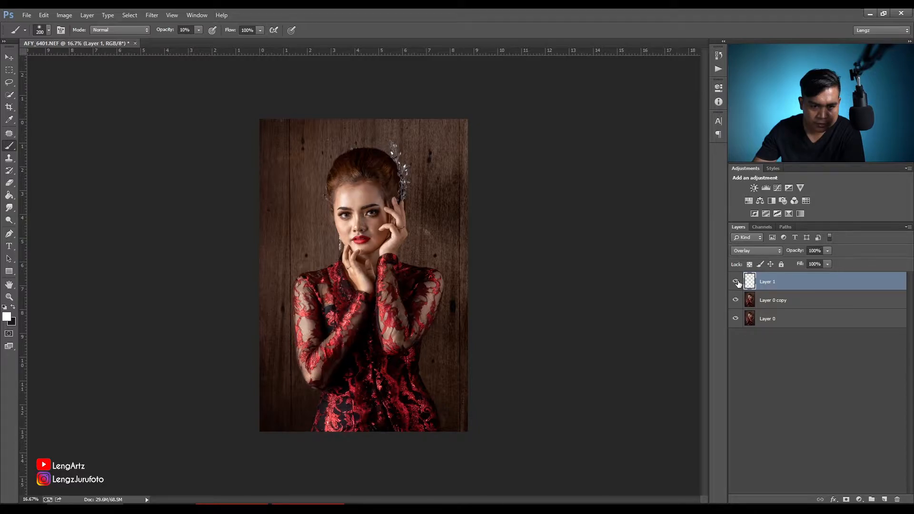
Select Layer 0 copy and heal the dark knot in the wood beside the hair ornament with the content-aware Spot Healing Brush
left_click(783, 302)
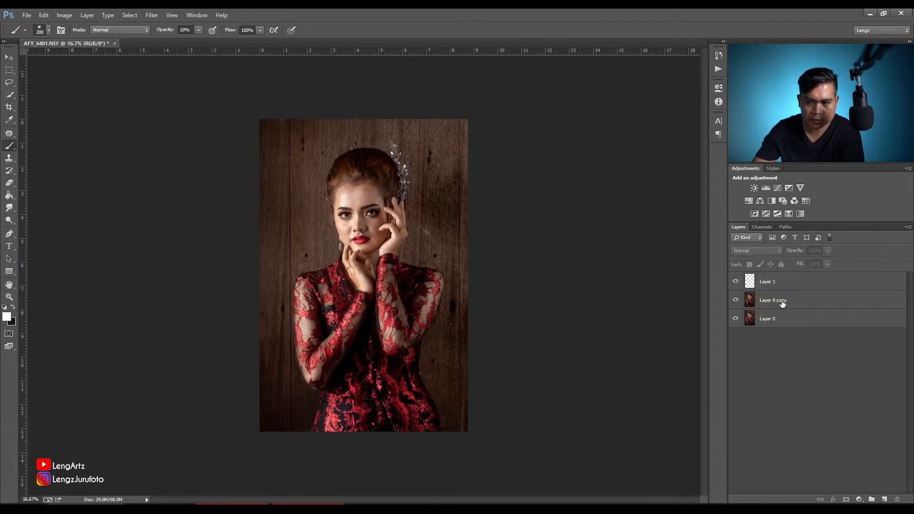
right_click(10, 137)
left_click(48, 132)
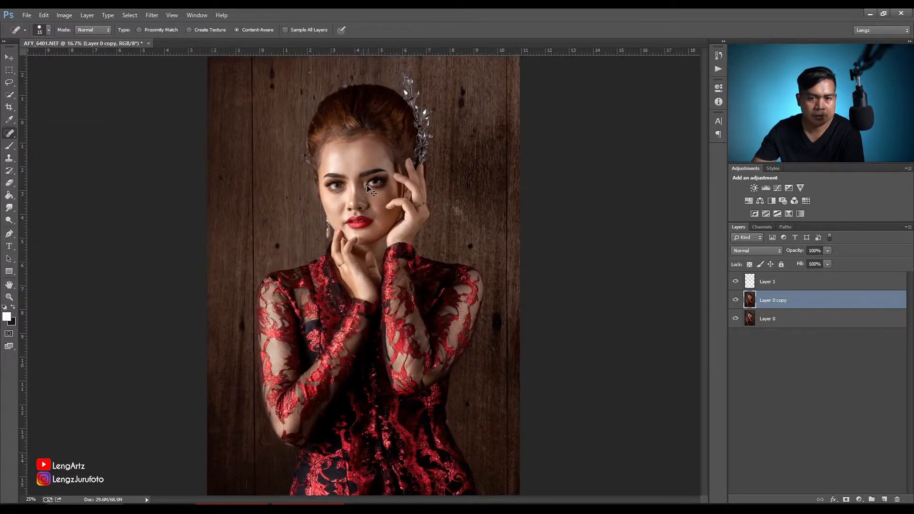
key("ctrl+plus")
left_click_drag(362, 148, 338, 355)
key("ctrl+plus")
key("ctrl+plus")
left_click_drag(403, 358, 341, 219)
key("bracketright")
left_click_drag(461, 193, 462, 181)
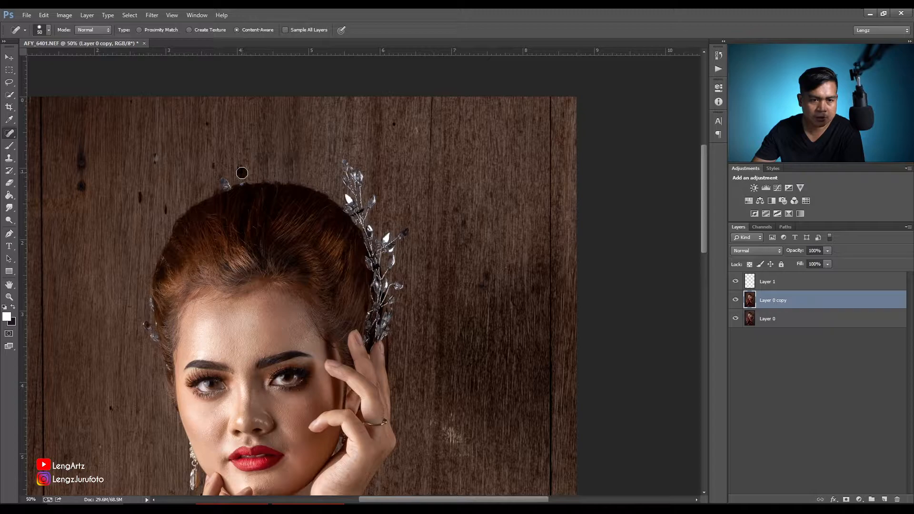
Heal the dark knots in the wood beside the hair and hair ornament with a Spot Healing Brush of up to 60 px
left_click_drag(80, 190, 81, 139)
key("bracketright")
left_click(153, 161)
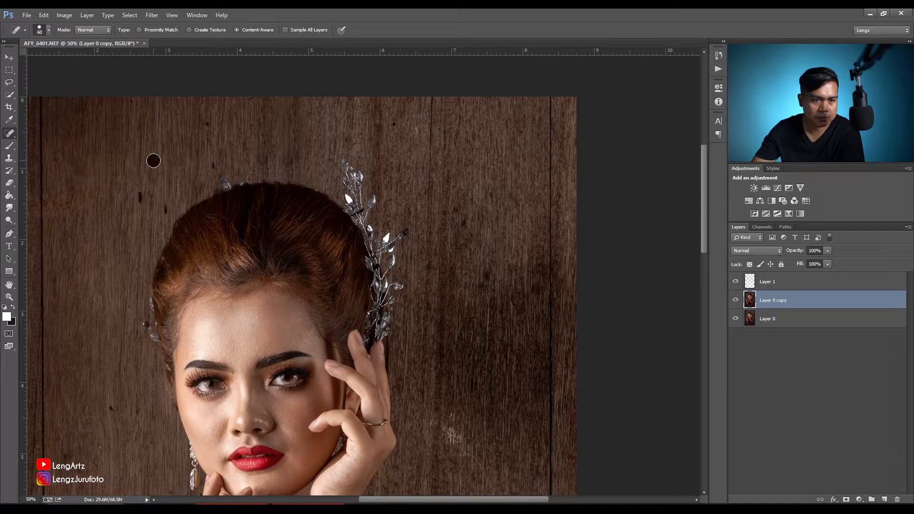
left_click(140, 203)
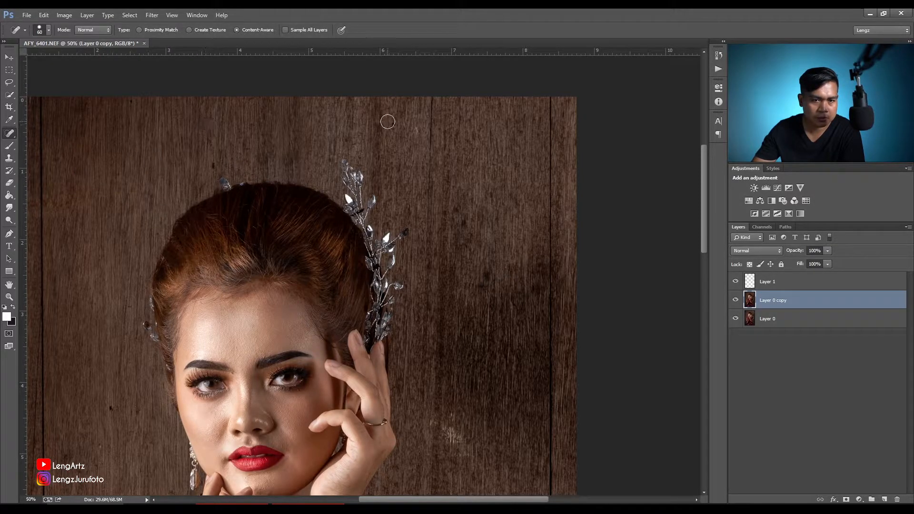
left_click_drag(485, 284, 485, 276)
left_click_drag(336, 385, 367, 329)
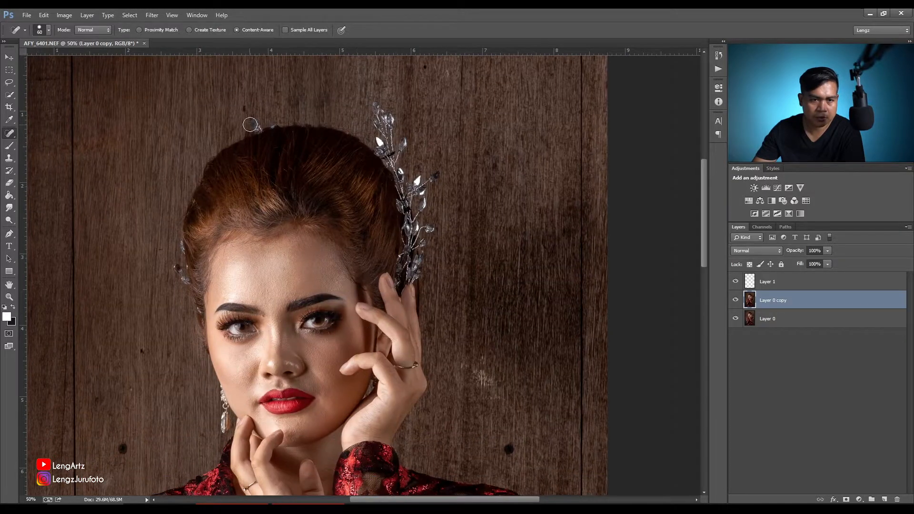
Heal the dark knots in the wood above both shoulders, beside the face and next to the outer sleeve
left_click_drag(420, 338, 440, 170)
left_click(532, 284)
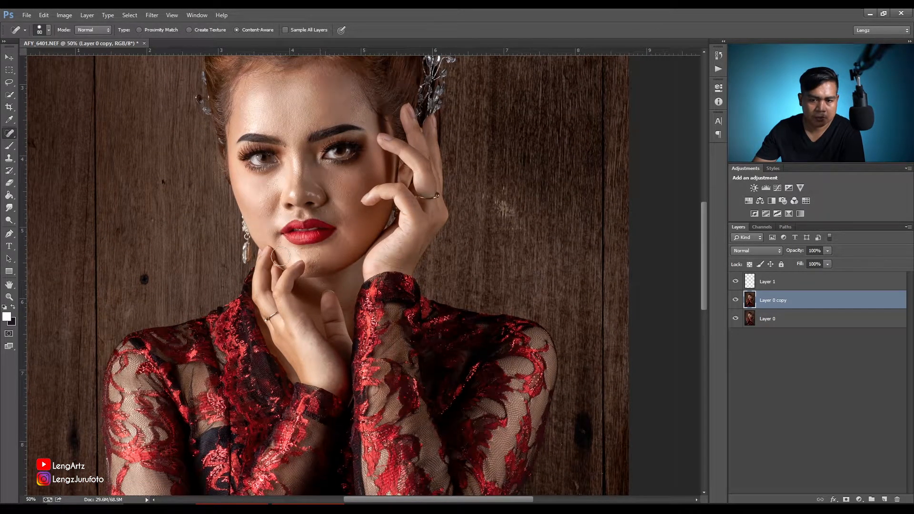
left_click(144, 279)
left_click_drag(193, 300, 257, 251)
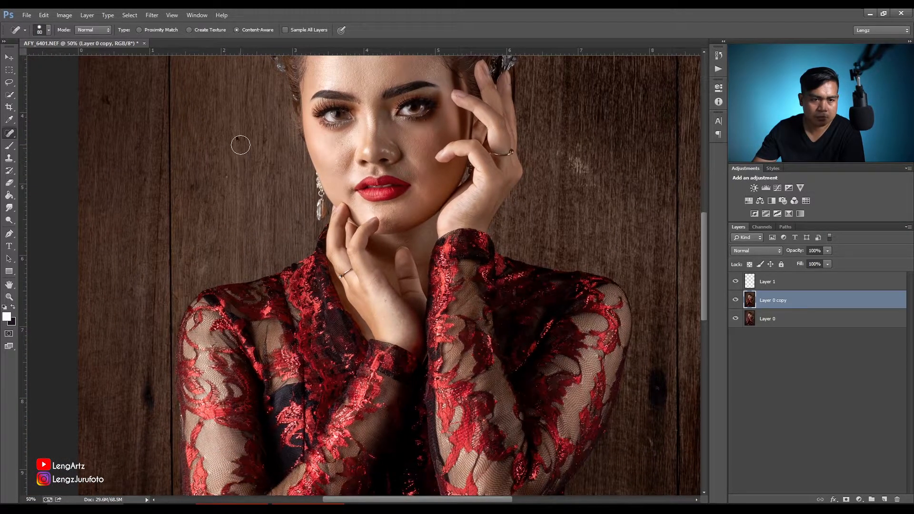
left_click(194, 188)
left_click_drag(141, 412, 144, 362)
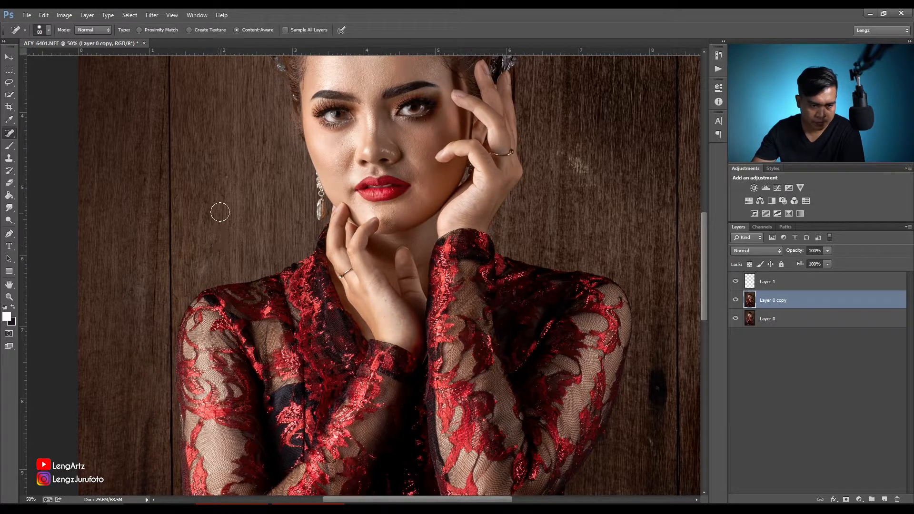
Heal the pale scuff in the wood beside the raised hand and the dark knot next to the bent sleeve
key("ctrl+minus")
left_click_drag(520, 215, 507, 197)
left_click_drag(524, 214, 524, 215)
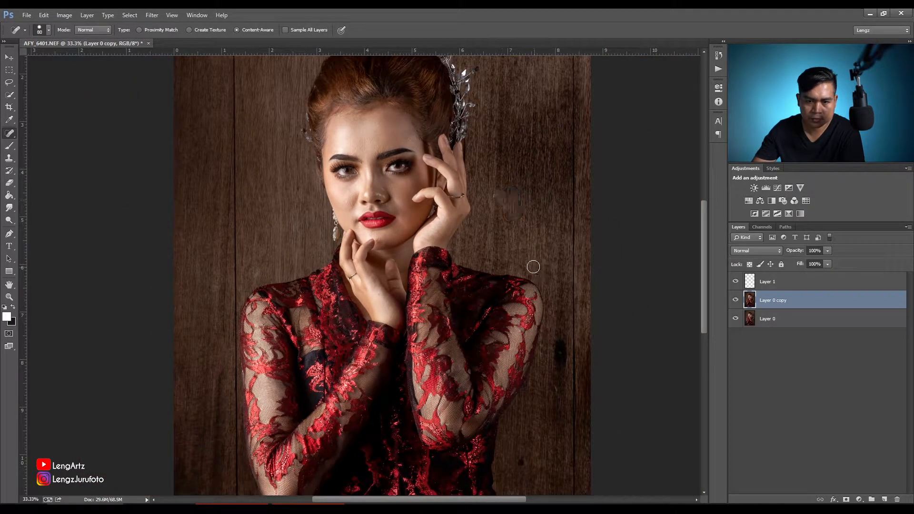
left_click(495, 195)
left_click_drag(561, 360, 560, 363)
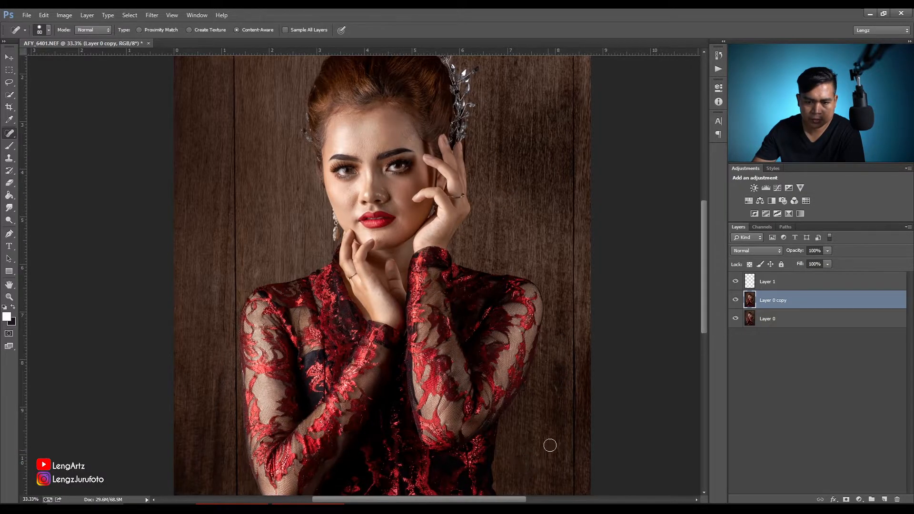
key("ctrl+minus")
key("ctrl+minus")
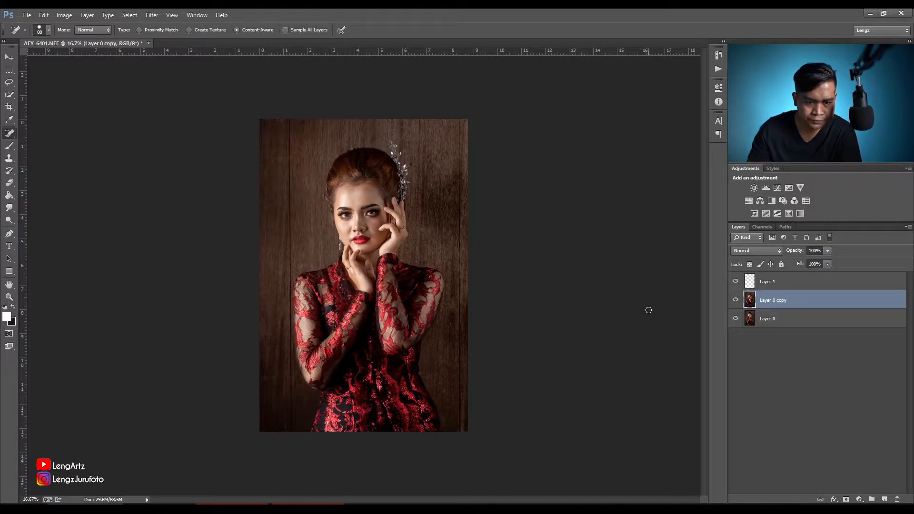
key("ctrl+plus")
mouse_move(334, 234)
left_mouse_down()
mouse_move(457, 301)
mouse_move(453, 320)
left_mouse_up()
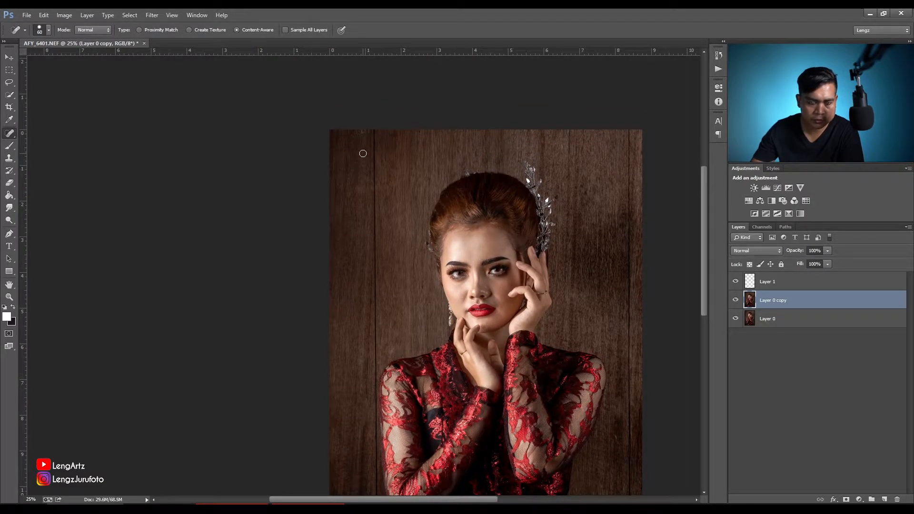
key("alt")
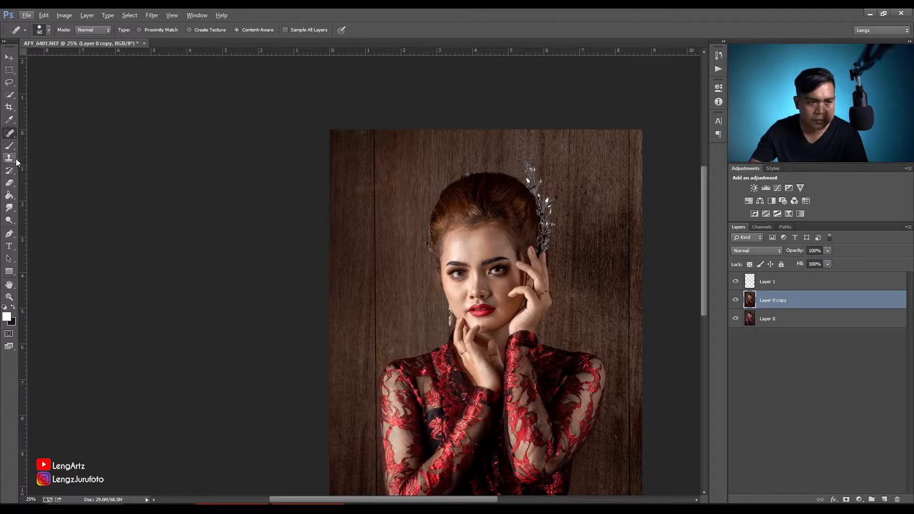
key("alt")
left_click(384, 166, "alt")
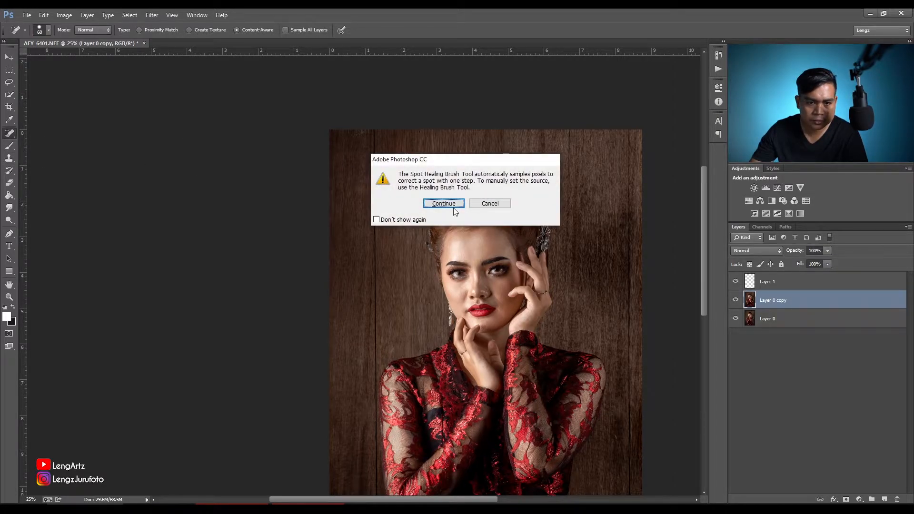
left_click(488, 202)
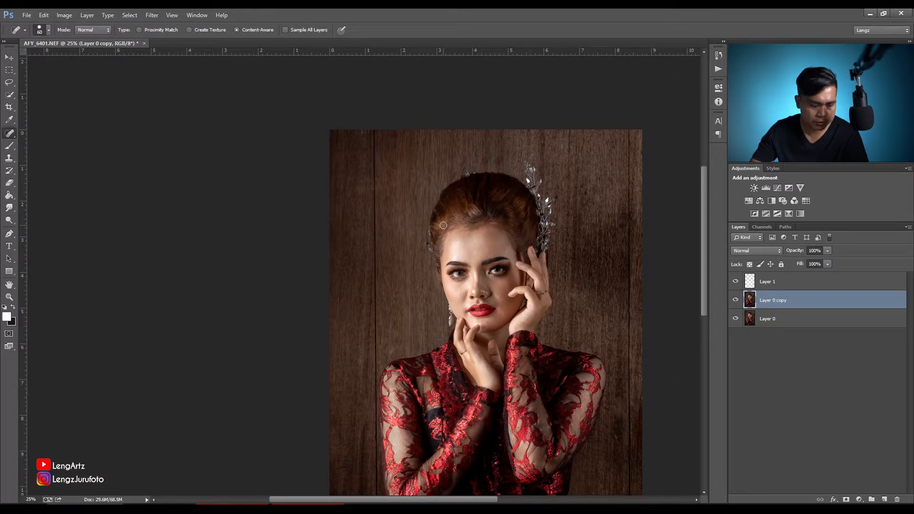
left_click(366, 203, "alt")
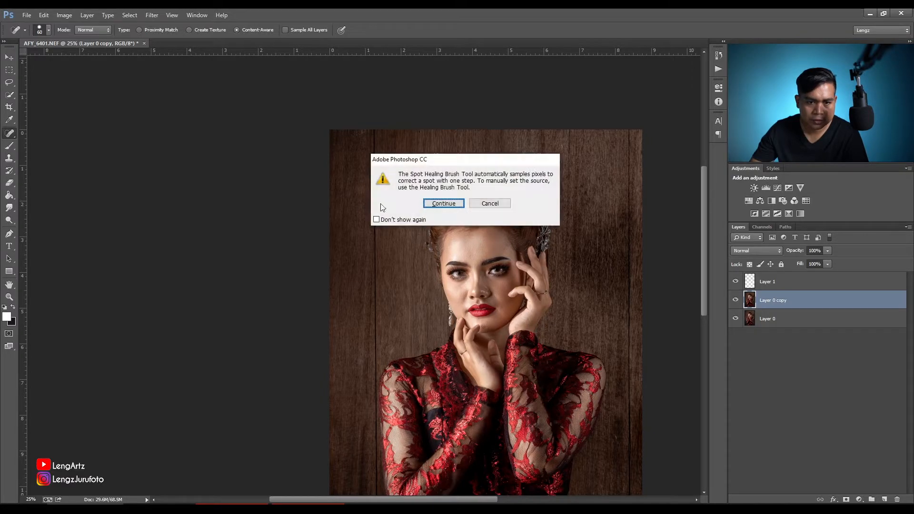
left_click(447, 203)
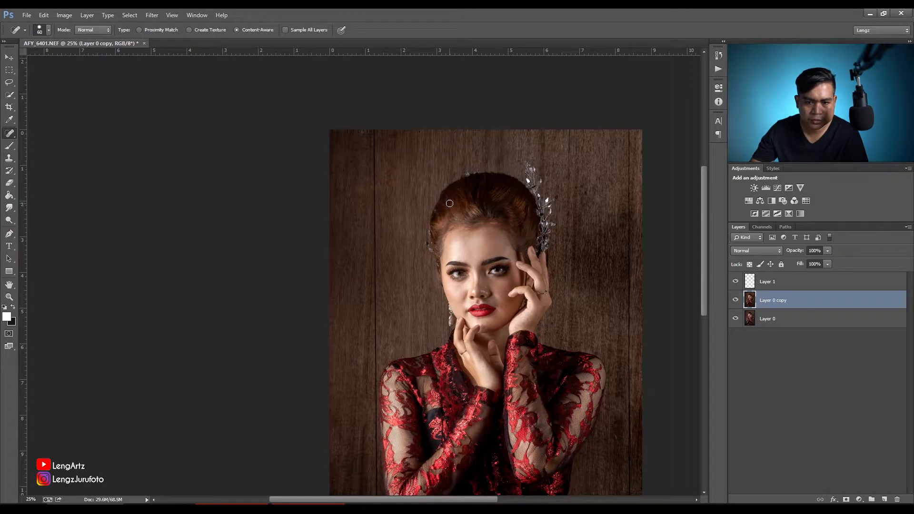
Cover the vertical plank gap along the left side of the background with the Clone Stamp, reducing the brush to 70 px beside the sleeve
left_click(12, 161)
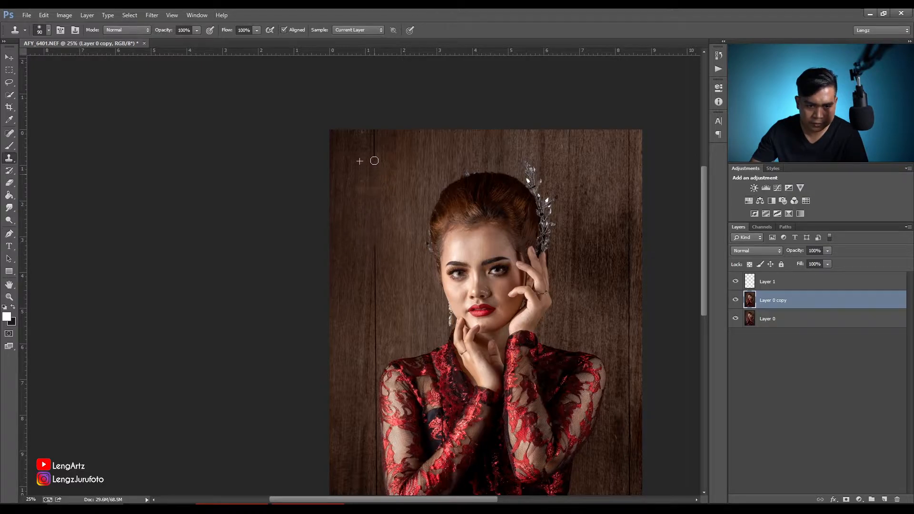
left_click_drag(375, 242, 373, 260)
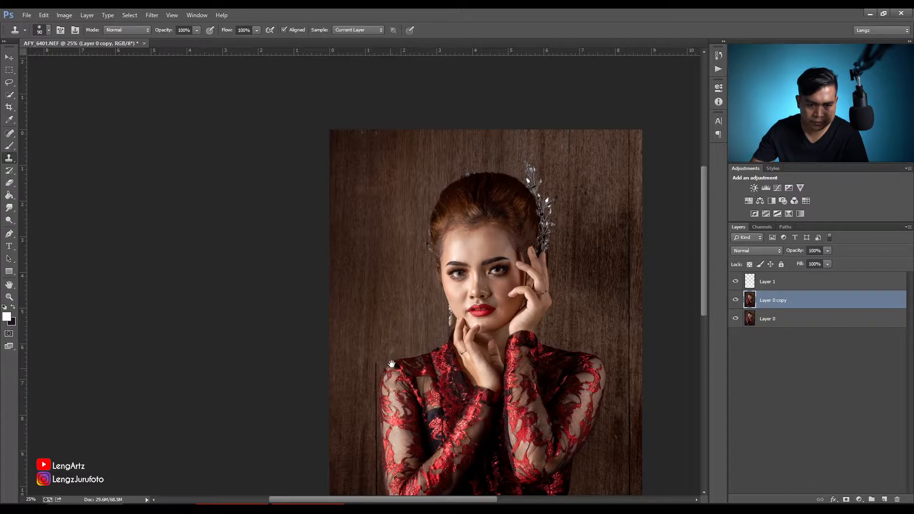
mouse_move(391, 364)
left_mouse_down()
mouse_move(430, 199)
mouse_move(297, 325)
left_mouse_up()
key("ctrl+plus")
key("ctrl+plus")
key("bracketleft")
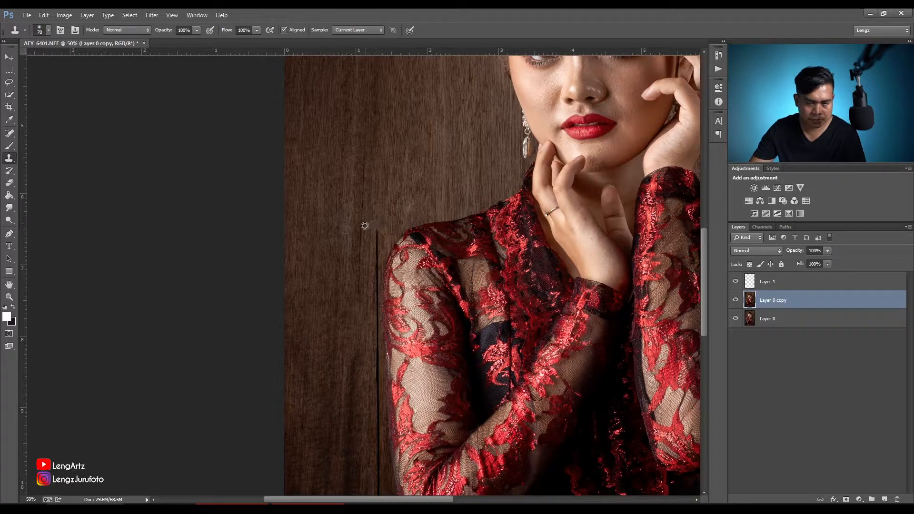
left_click_drag(377, 227, 374, 317)
left_click_drag(359, 365, 320, 242)
mouse_move(337, 202)
left_mouse_down()
mouse_move(343, 368)
mouse_move(341, 281)
mouse_move(344, 344)
mouse_move(296, 274)
mouse_move(325, 241)
mouse_move(327, 428)
left_mouse_up()
left_click(343, 455, "alt")
left_click_drag(331, 459, 313, 403)
Clone wood texture over the upper part of the plank gap near the photo's right edge, from the top edge to shoulder height
mouse_move(459, 254)
left_mouse_down()
mouse_move(172, 332)
mouse_move(168, 355)
left_mouse_up()
mouse_move(316, 274)
left_mouse_down()
mouse_move(128, 403)
mouse_move(127, 429)
left_mouse_up()
left_click_drag(214, 217, 229, 379)
left_click_drag(251, 186, 260, 311)
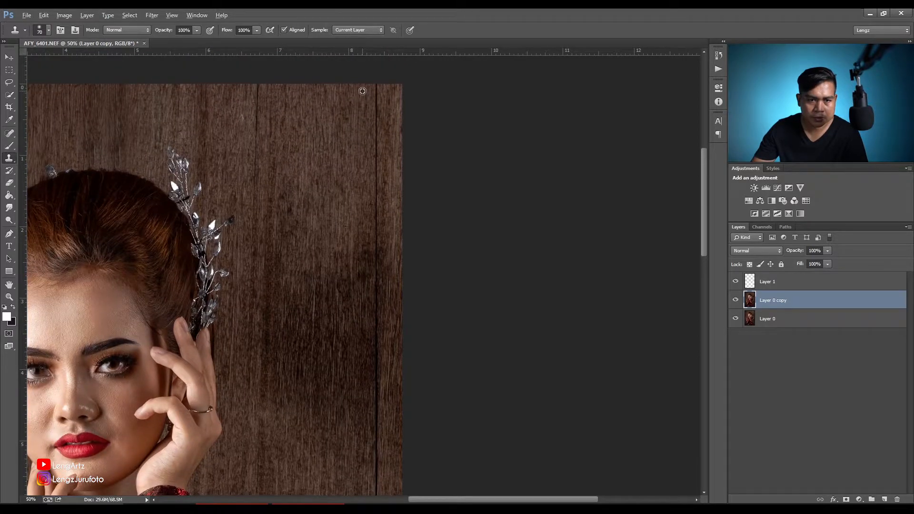
left_click_drag(373, 85, 374, 309)
left_click_drag(313, 292, 310, 148)
mouse_move(373, 167)
left_mouse_down()
mouse_move(377, 326)
mouse_move(367, 363)
left_mouse_up()
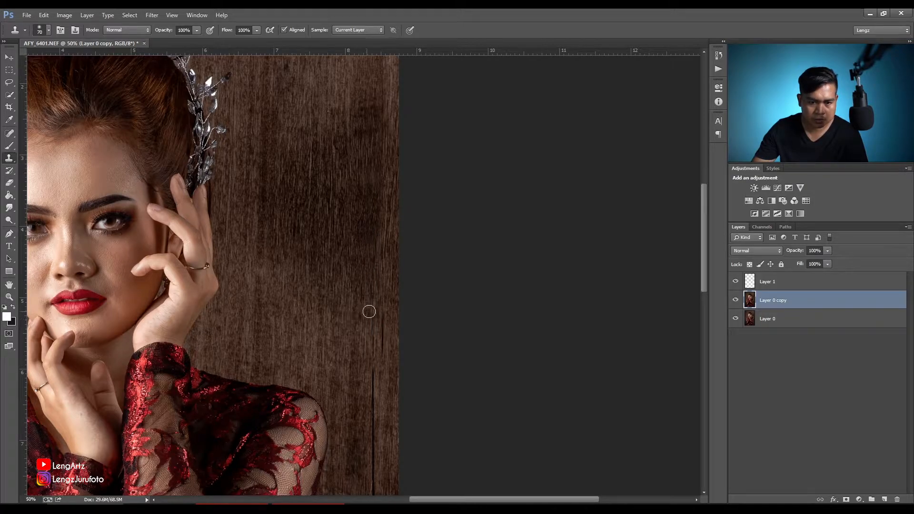
left_click_drag(380, 313, 380, 359)
Clone wood texture over the remaining plank gap near the photo's right edge, from shoulder height towards the bottom edge
scroll(349, 224, "down", 5)
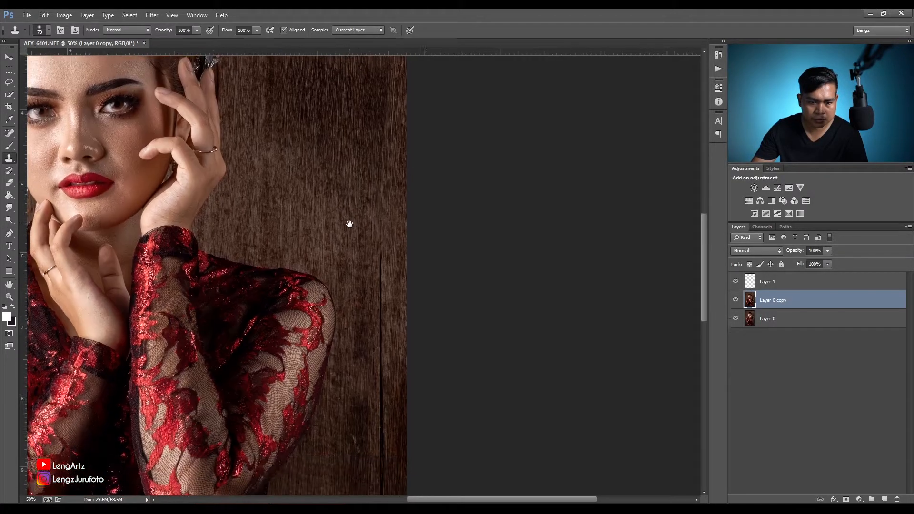
left_click_drag(387, 245, 385, 373)
mouse_move(368, 297)
left_mouse_down()
mouse_move(376, 233)
mouse_move(365, 149)
left_mouse_up()
left_click_drag(386, 212, 383, 373)
left_click_drag(353, 329, 354, 238)
left_click_drag(386, 267, 385, 400)
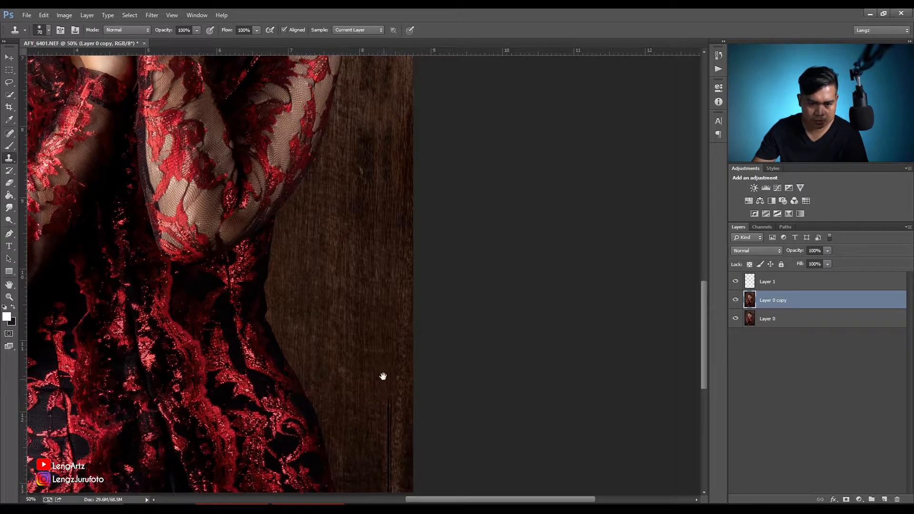
left_click_drag(379, 337, 371, 134)
mouse_move(390, 196)
left_mouse_down()
mouse_move(380, 243)
mouse_move(385, 290)
left_mouse_up()
Examine the cleaned wooden background and compare the full portrait with Layer 0 copy repeatedly hidden and shown
left_click_drag(333, 141, 450, 424)
left_click_drag(398, 229, 409, 417)
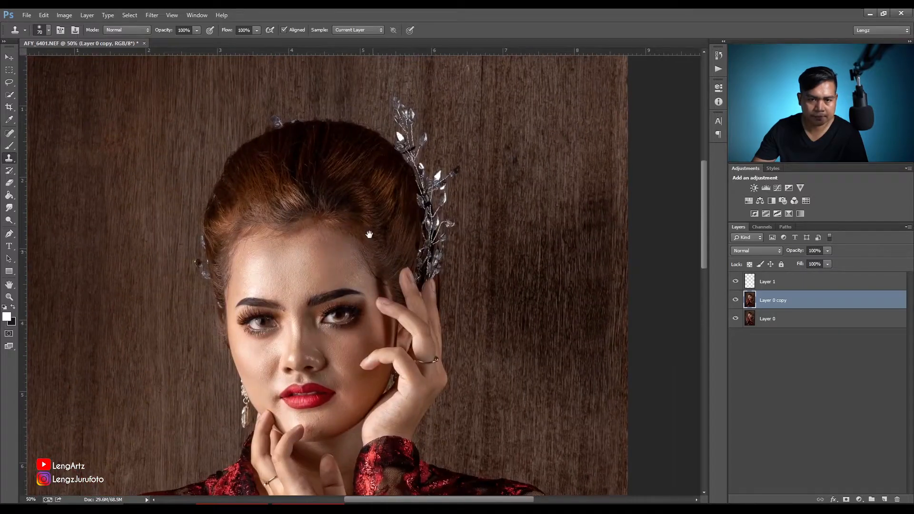
left_click_drag(422, 193, 423, 286)
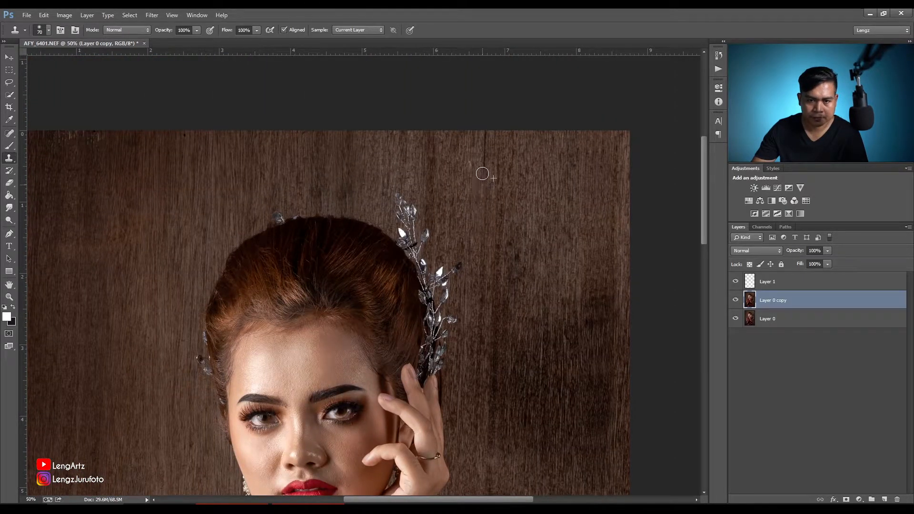
left_click_drag(217, 237, 362, 206)
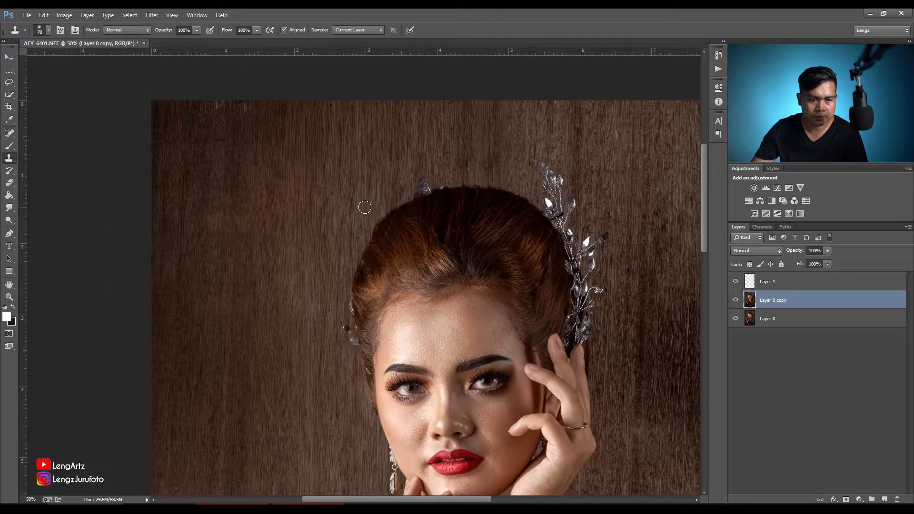
key("ctrl+minus")
key("ctrl+minus")
key("ctrl+minus")
left_click(735, 301)
left_click(736, 300)
left_click(735, 301)
left_click(736, 301)
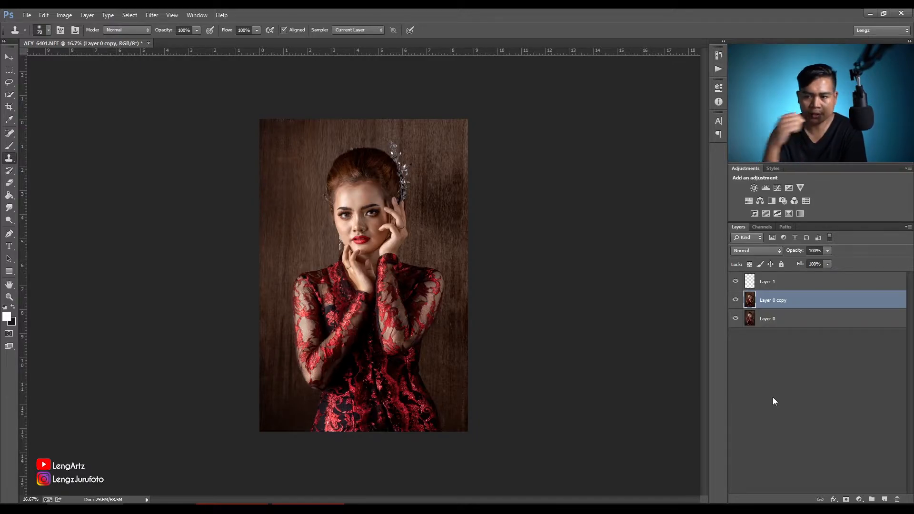
Merge all layers into one and duplicate the merged layer
left_click(772, 397)
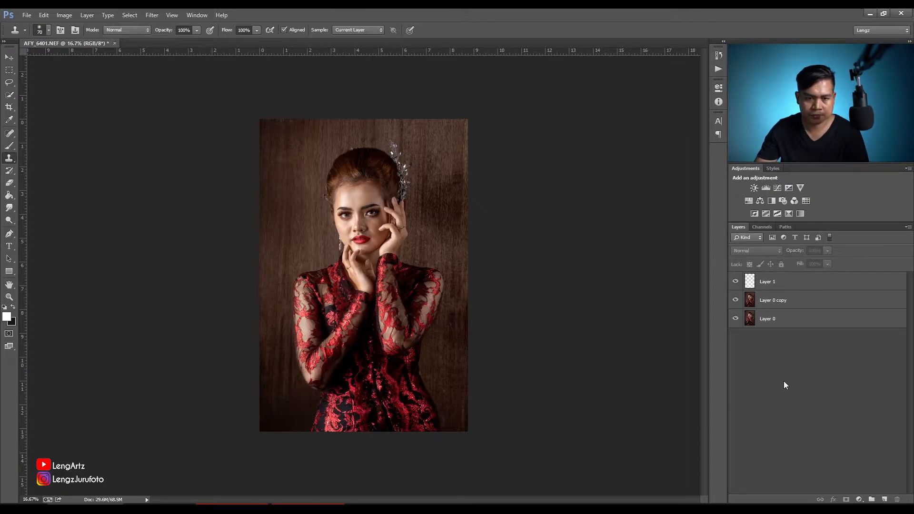
key("ctrl+shift+e")
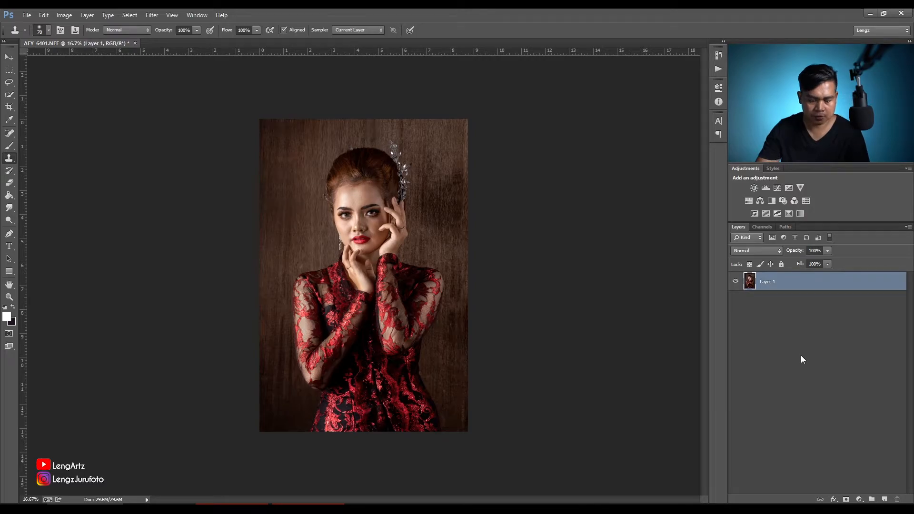
key("ctrl+j")
Add a darkening post-crop vignette with Amount -28 to the duplicated layer in the Camera Raw Filter
key("ctrl+alt+f")
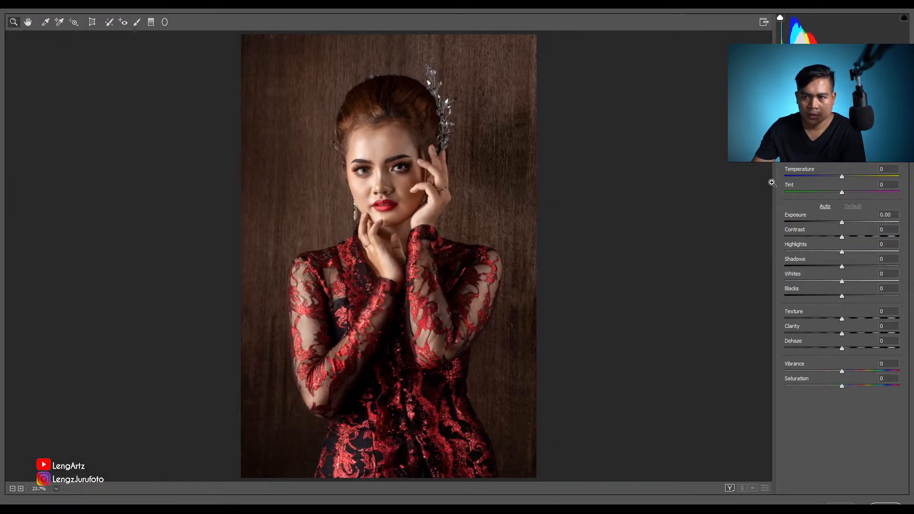
left_click(866, 96)
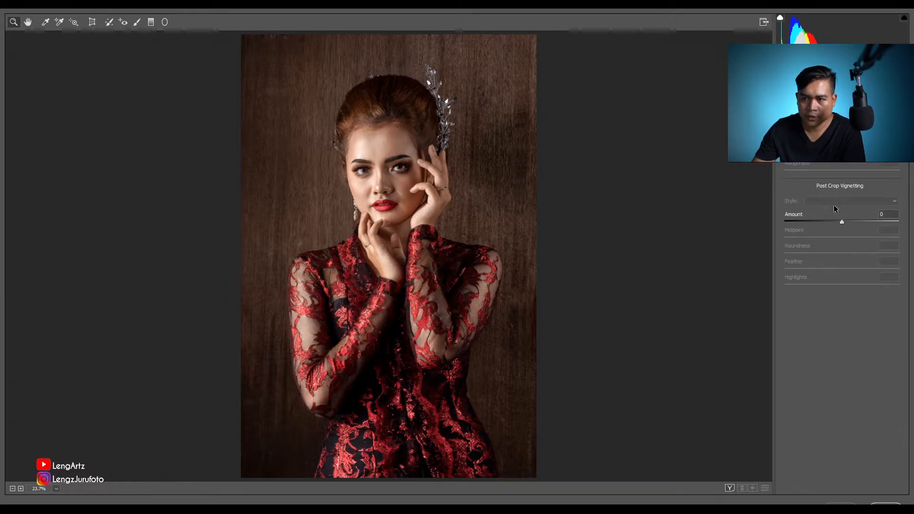
mouse_move(840, 220)
left_mouse_down()
mouse_move(814, 222)
mouse_move(824, 224)
left_mouse_up()
Examine the vignetted image closely around the face and across the full portrait, and accept the Camera Raw adjustment
key("ctrl+plus")
key("ctrl+plus")
key("ctrl+plus")
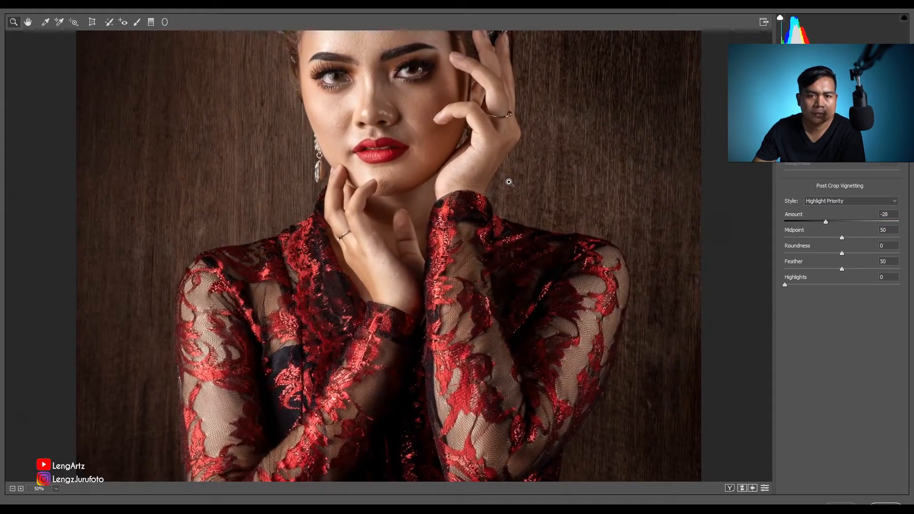
key("ctrl+plus")
left_click_drag(417, 153, 438, 322)
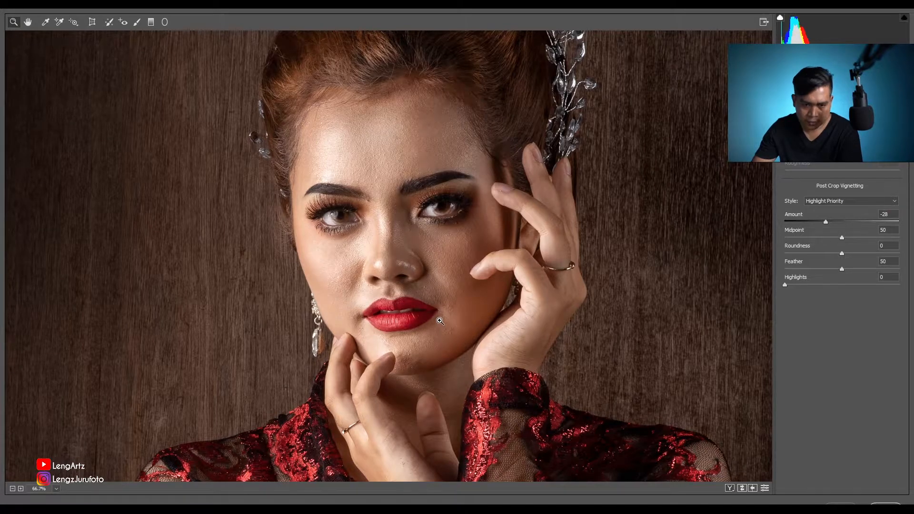
key("ctrl+plus")
key("ctrl+minus")
key("ctrl+minus")
key("ctrl+minus")
key("ctrl+minus")
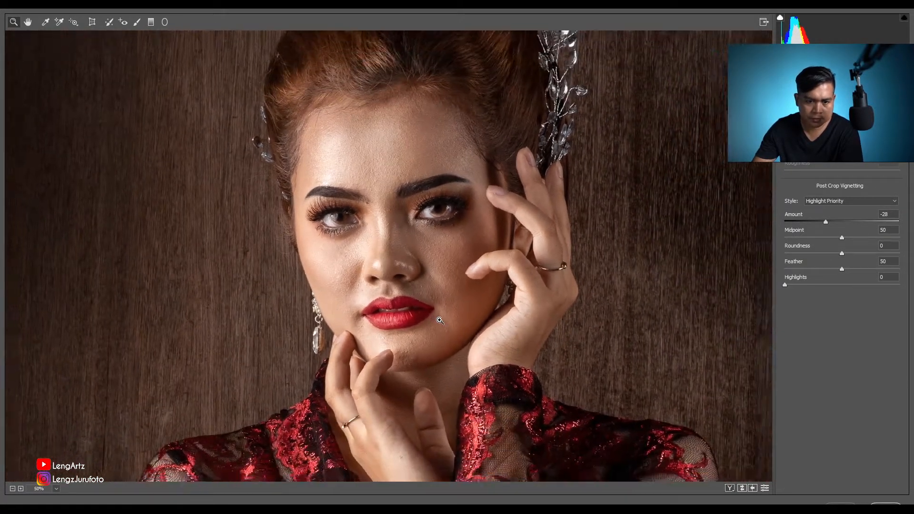
key("ctrl+minus")
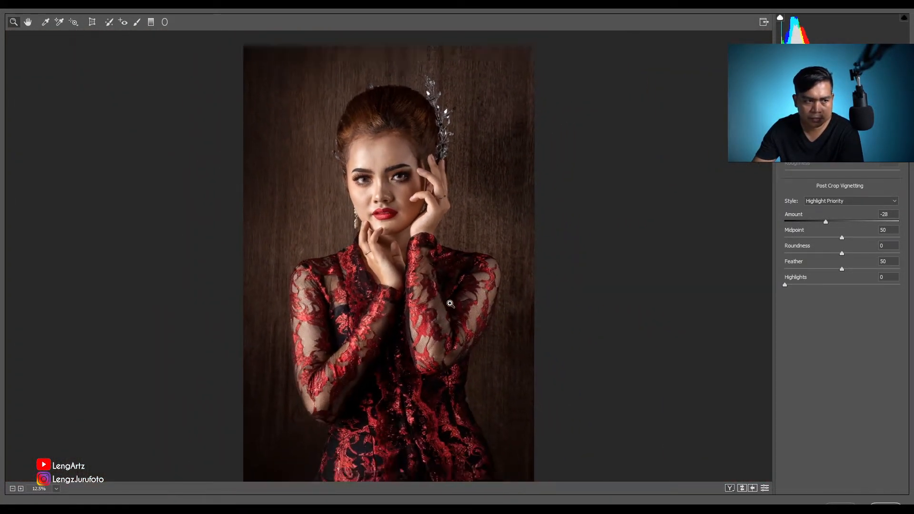
key("ctrl+plus")
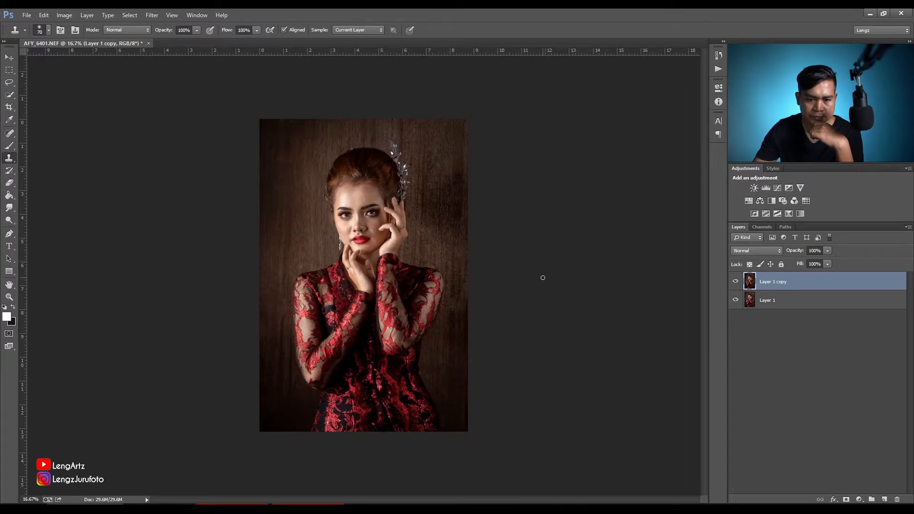
Compare the full portrait with Layer 1 copy hidden and shown, and examine the vignetted image closely around the face
key("ctrl+minus")
left_click(735, 282)
left_click(735, 282)
left_click(736, 282)
left_click(735, 281)
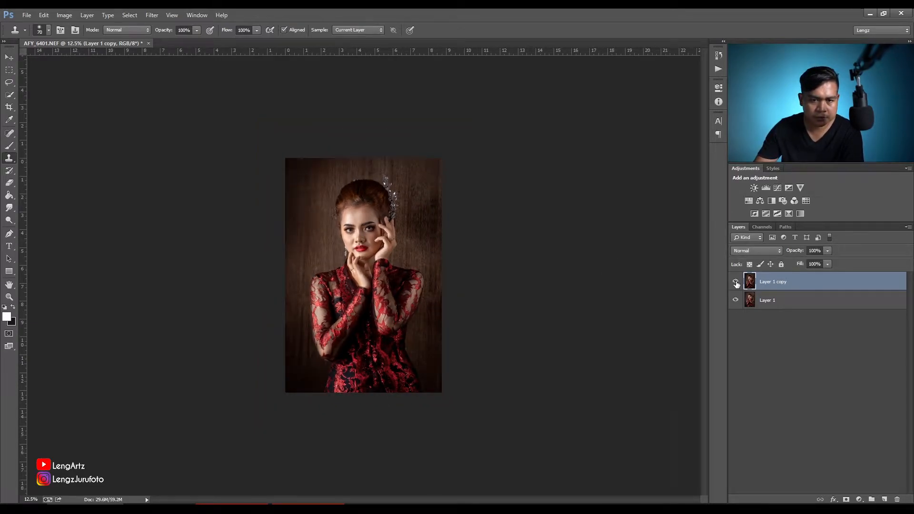
key("ctrl+plus")
key("ctrl+plus")
key("ctrl+plus")
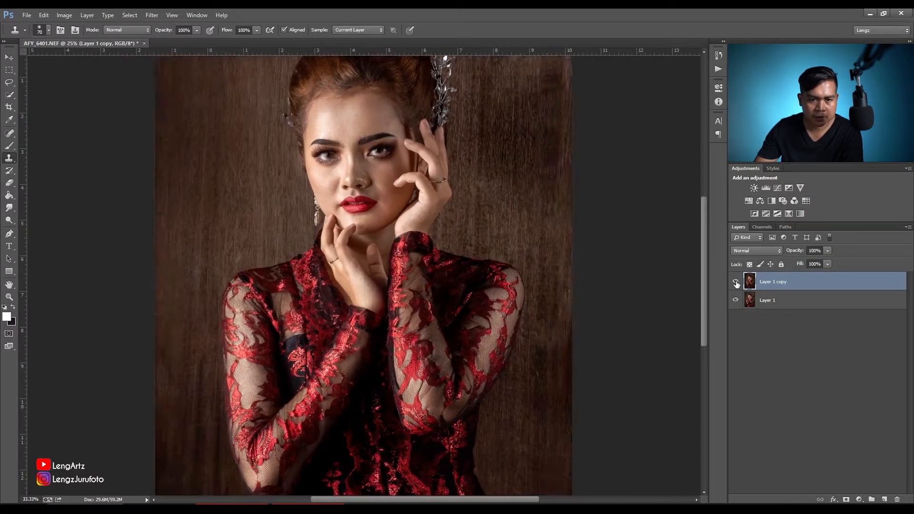
key("ctrl+plus")
key("ctrl+plus")
left_click_drag(373, 122, 403, 282)
Create a new layer above Layer 1 copy and set its blend mode to Soft Light
left_click(782, 363)
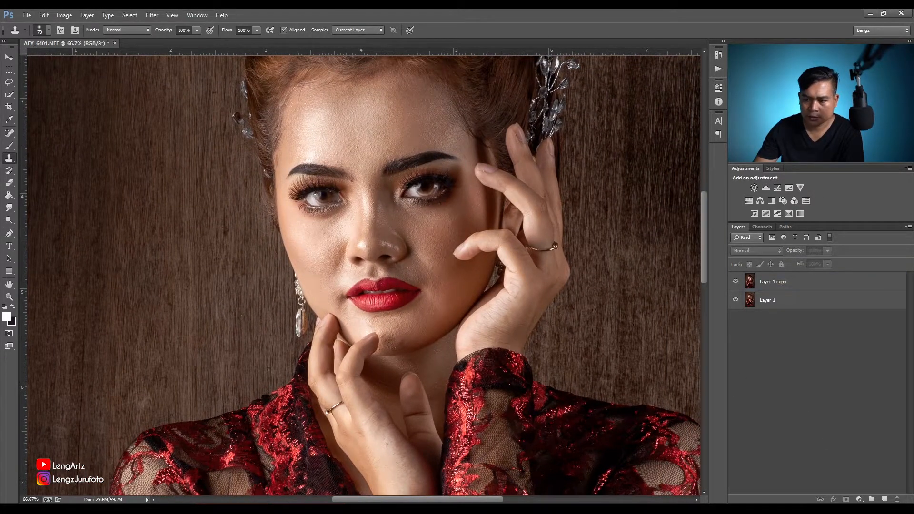
left_click(885, 500)
left_click(761, 252)
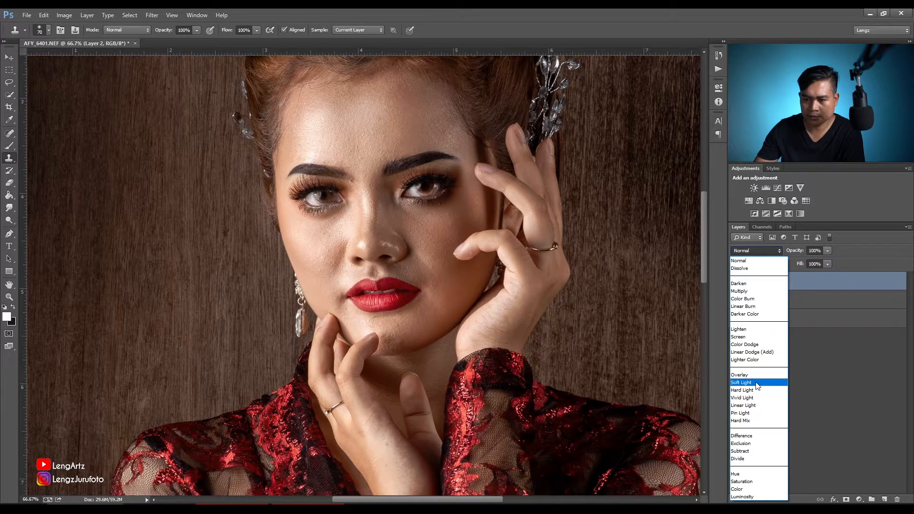
left_click(742, 382)
Fill the new Soft Light layer with gray 808080 and set its opacity to 50%
left_click(6, 315)
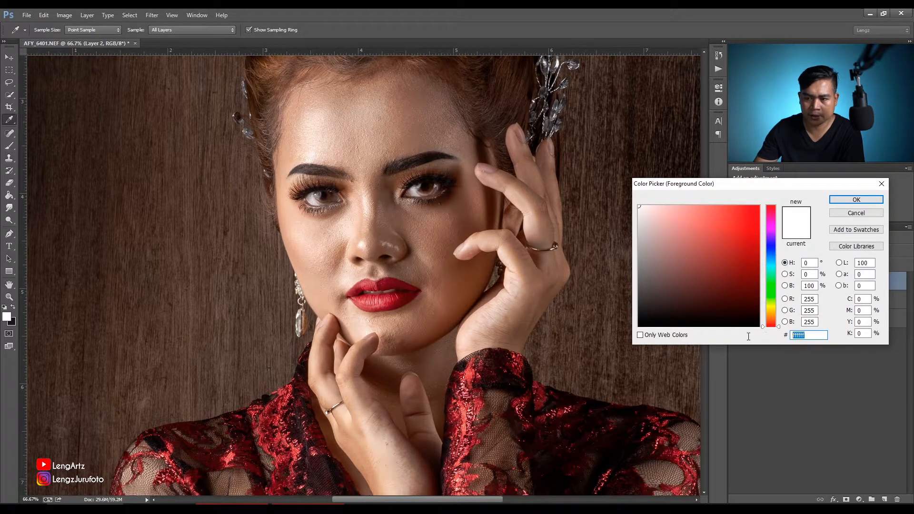
type("808080")
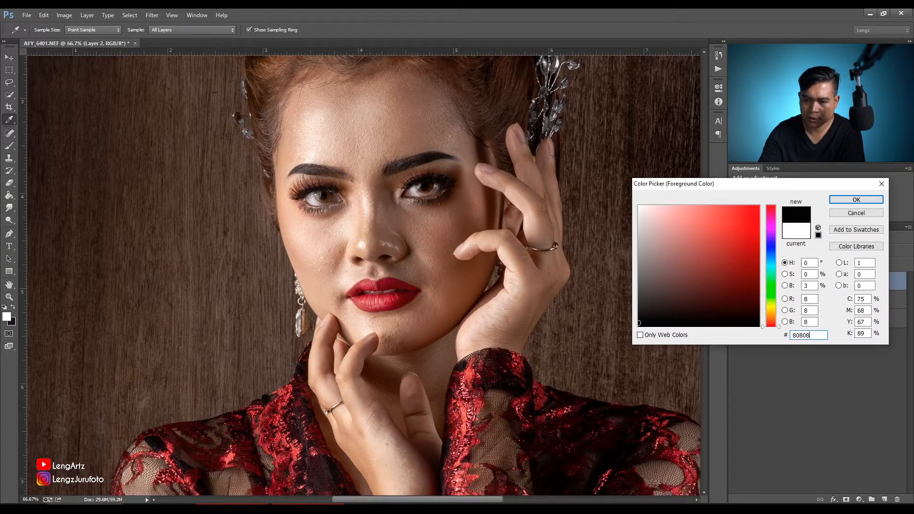
left_click(859, 199)
key("s")
left_click(8, 197)
left_click(254, 229)
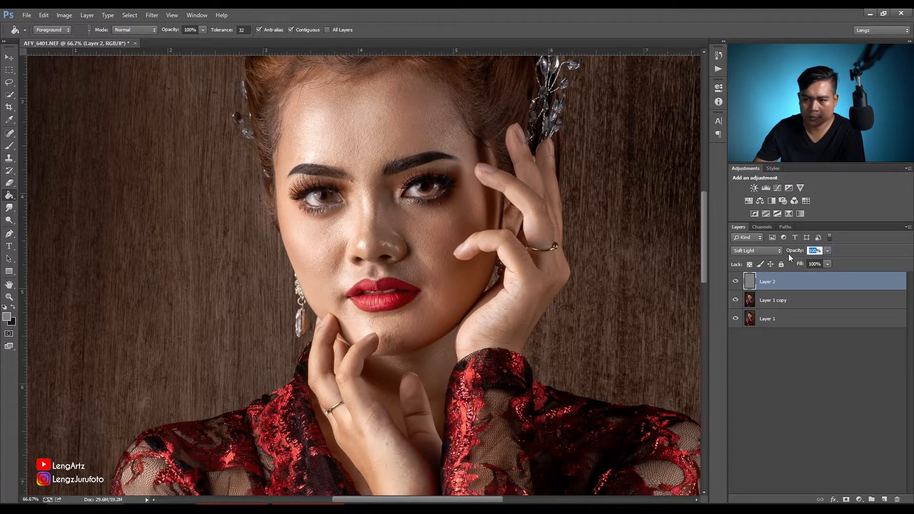
type("50")
key("Return")
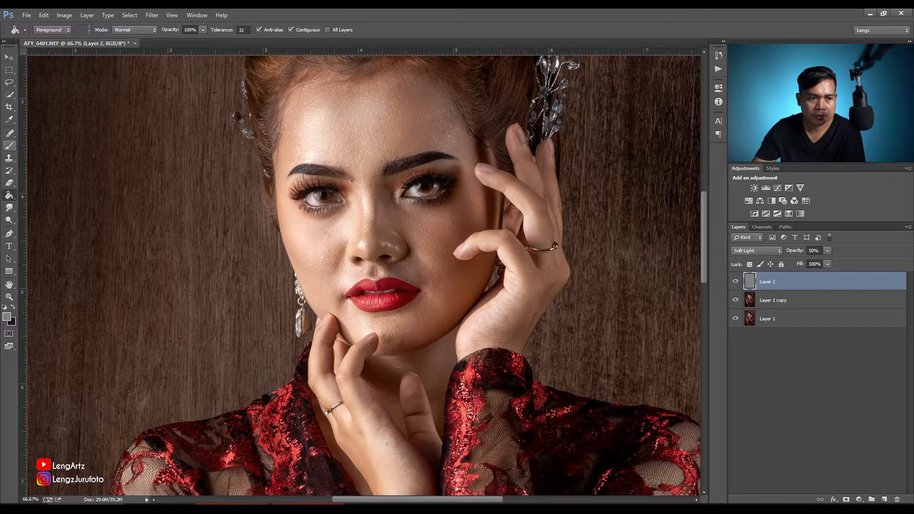
Prepare the Dodge tool for the lips with Range Highlights, Exposure 25% and a 20 px brush
left_click(10, 147)
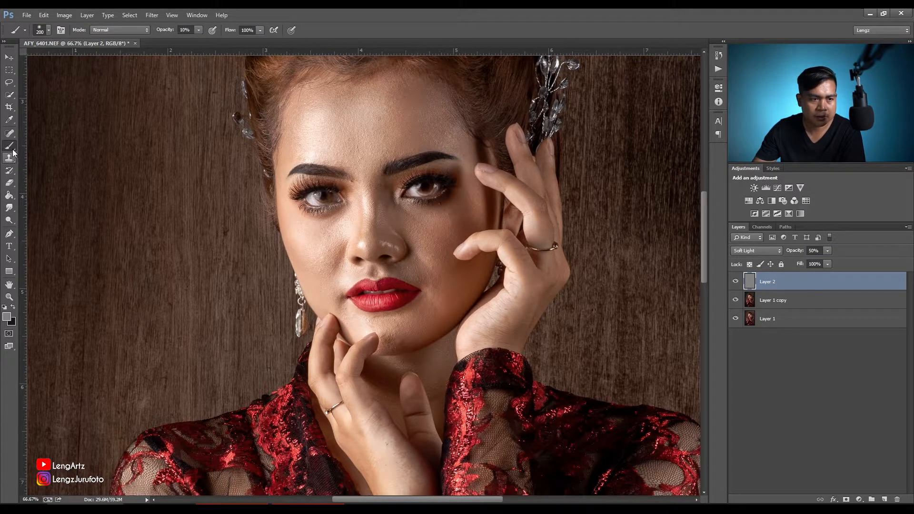
left_click(10, 221)
right_click(10, 221)
left_click(44, 219)
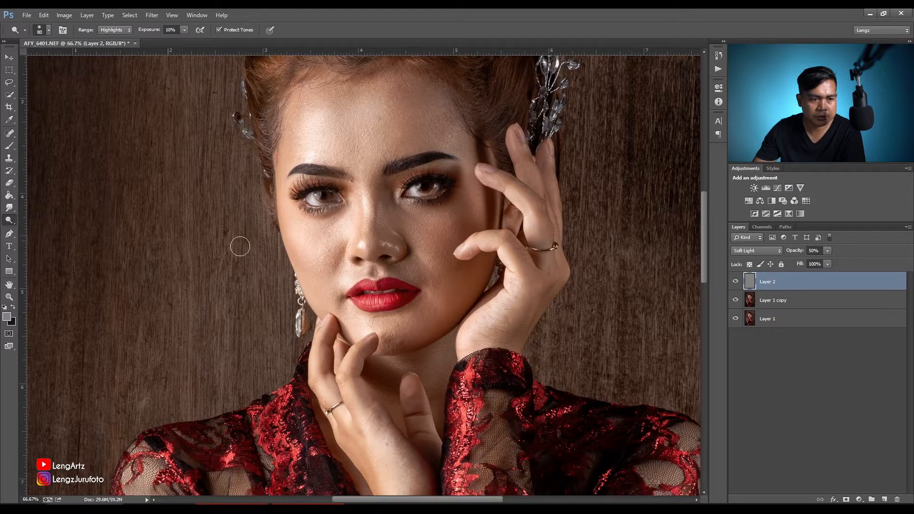
key("ctrl+plus")
key("ctrl+plus")
left_click_drag(406, 312, 418, 257)
key("bracketleft")
key("bracketleft")
key("bracketleft")
key("bracketleft")
key("bracketleft")
key("bracketleft")
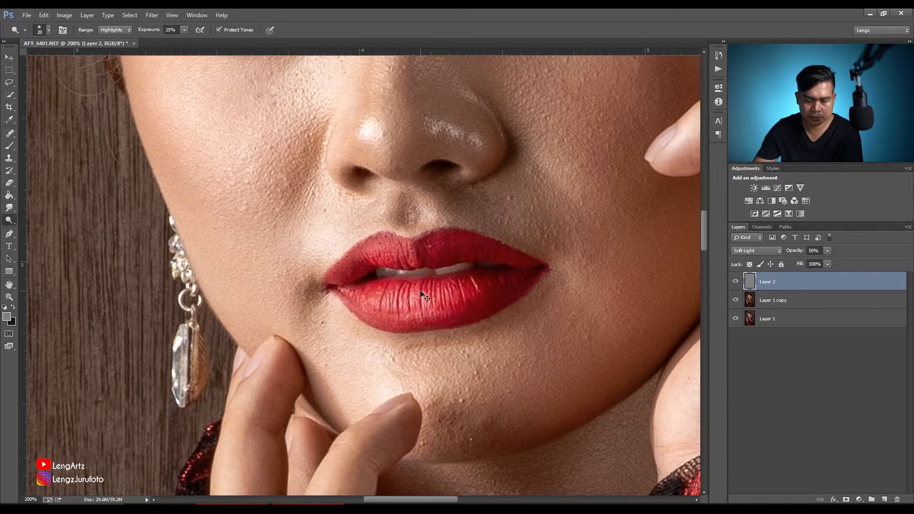
Dodge the highlights on the lower and upper lips on Layer 2, comparing the lips with the layer hidden and shown
key("ctrl+plus")
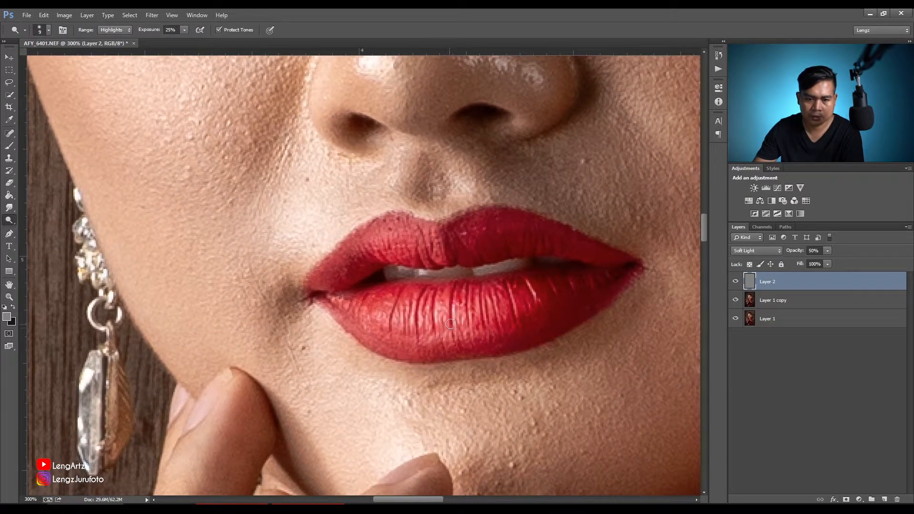
key("bracketright")
mouse_move(500, 240)
left_mouse_down()
mouse_move(461, 236)
mouse_move(426, 255)
mouse_move(380, 243)
left_mouse_up()
key("bracketleft")
key("bracketleft")
key("bracketleft")
key("bracketright")
key("bracketright")
left_click(735, 281)
left_click(734, 281)
left_click(735, 281)
left_click(735, 282)
key("bracketleft")
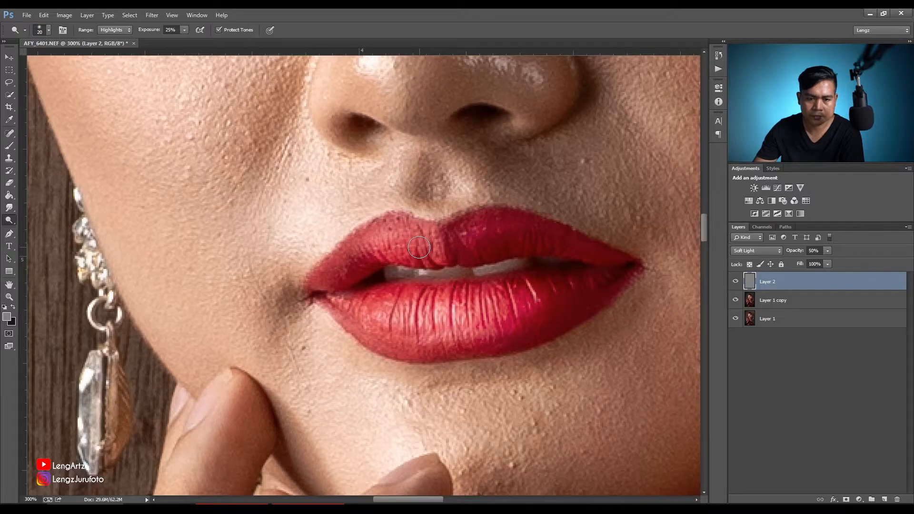
Dodge the highlights on the fingers and back of the hand below the chin, enlarging the brush to 50 px
key("ctrl+minus")
key("ctrl+minus")
mouse_move(390, 355)
left_mouse_down()
mouse_move(496, 199)
mouse_move(390, 307)
left_mouse_up()
key("ctrl+plus")
key("bracketright")
key("bracketright")
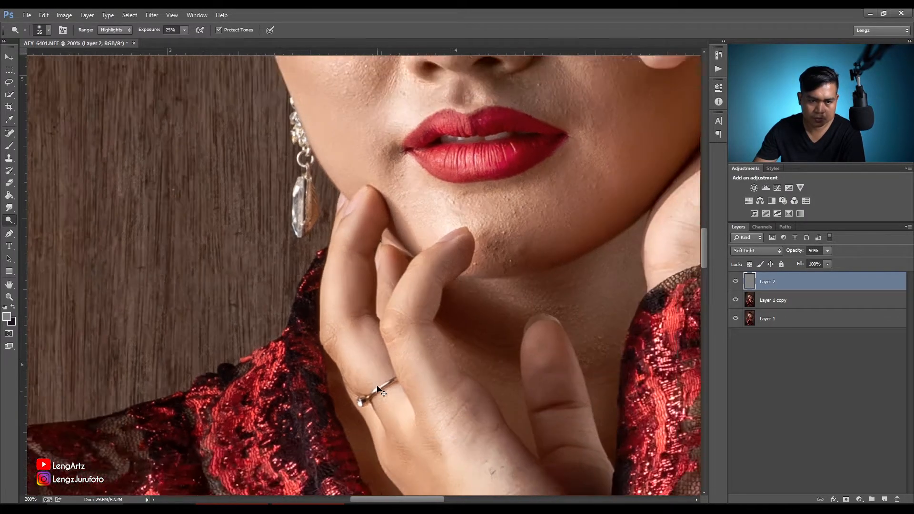
key("ctrl+minus")
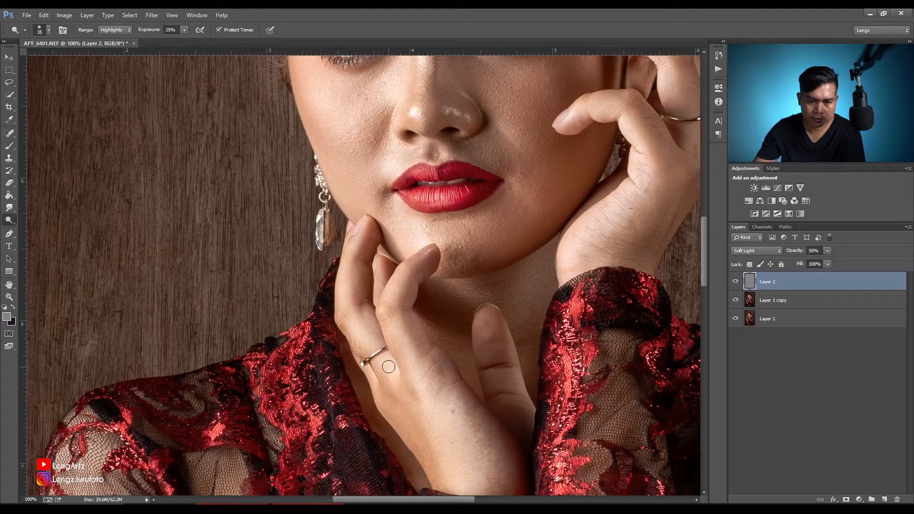
left_click_drag(445, 439, 381, 268)
key("bracketright")
key("bracketright")
key("bracketright")
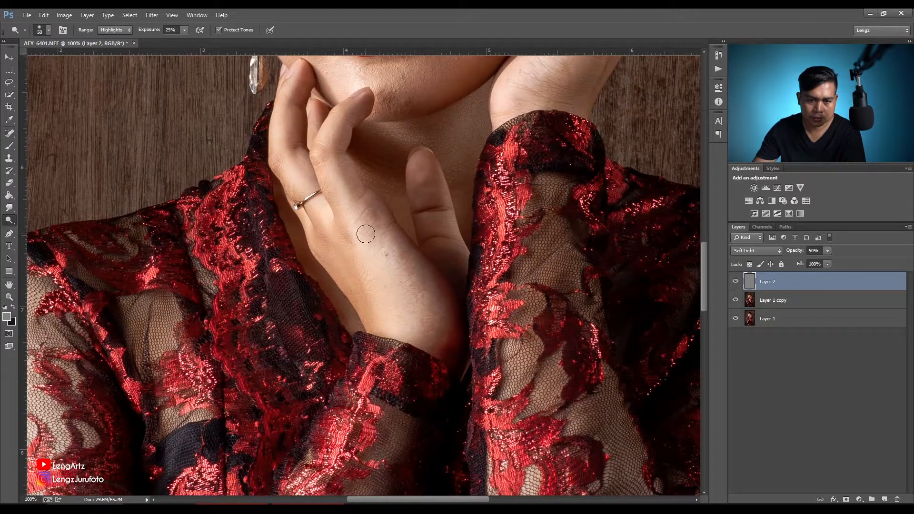
Remove the dark hair marks near the knuckles of the hand below the chin on Layer 1 copy with the Spot Healing Brush
left_click(811, 300)
left_click(9, 133)
key("ctrl+plus")
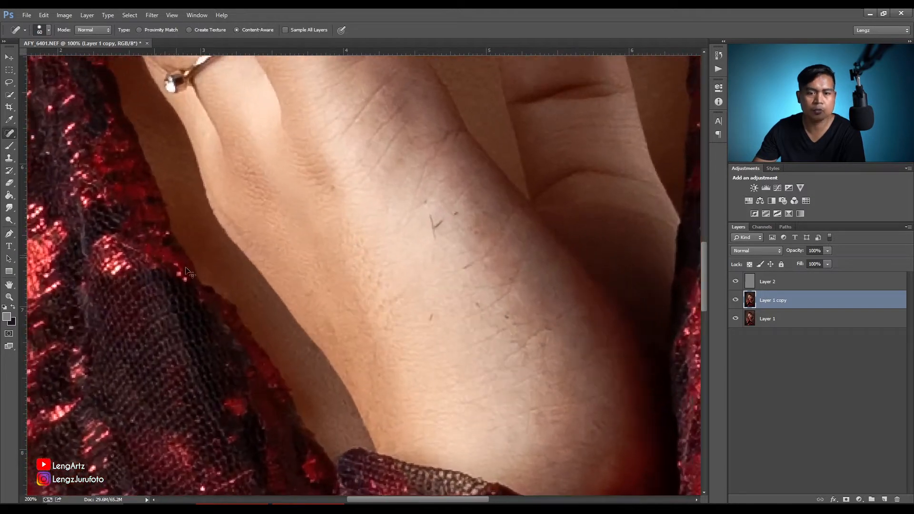
key("ctrl+plus")
key("bracketleft")
key("bracketleft")
key("bracketleft")
key("bracketleft")
key("bracketleft")
key("bracketleft")
key("bracketleft")
key("bracketleft")
key("bracketleft")
key("bracketleft")
key("bracketleft")
left_click_drag(415, 266, 413, 248)
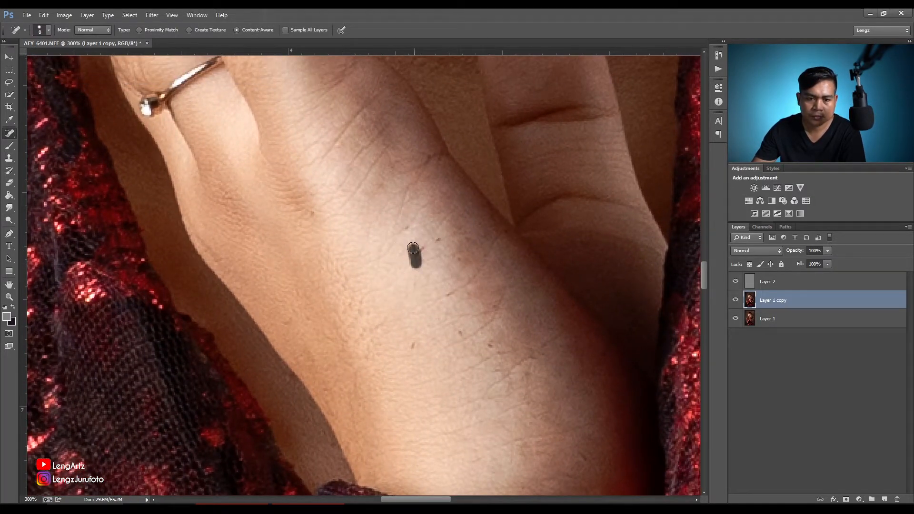
left_click(436, 242)
left_click(408, 230)
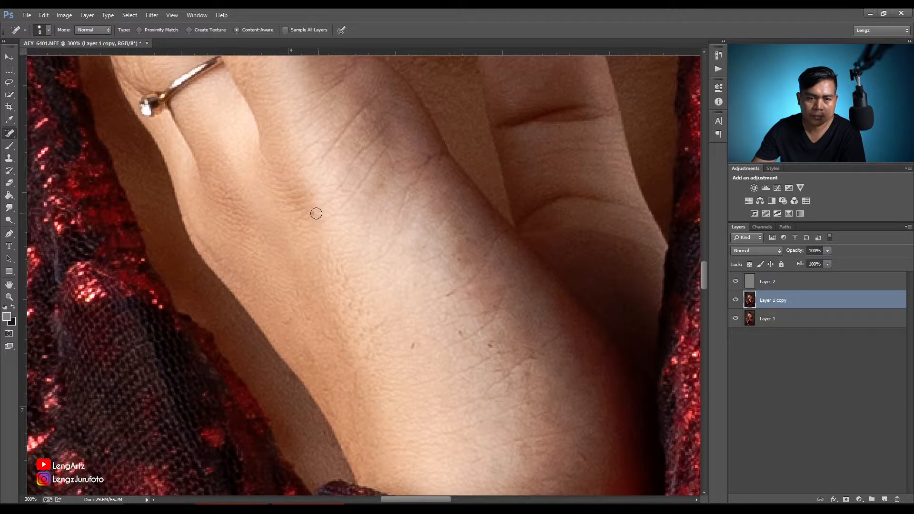
Heal the remaining small dark marks on the back of the hand toward the wrist
left_click(412, 344)
left_click(493, 341)
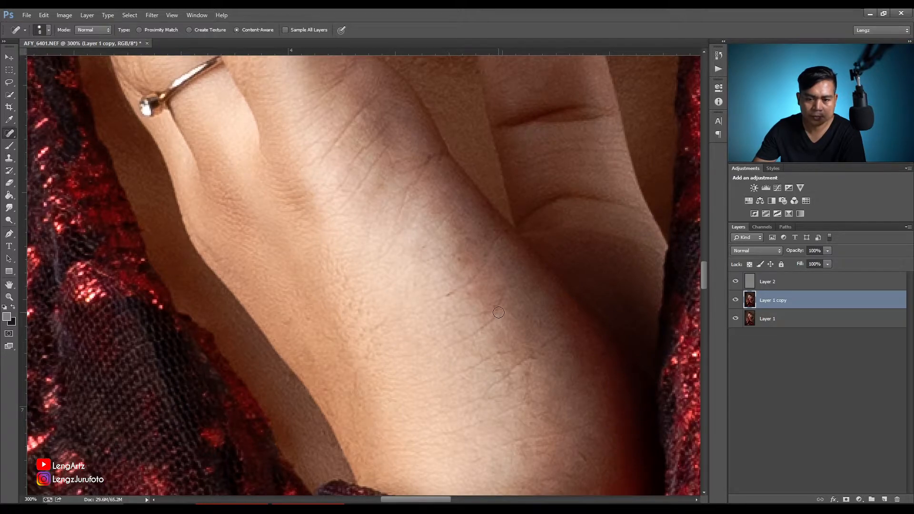
left_click(454, 256)
left_click(498, 369)
key("ctrl+minus")
key("ctrl+minus")
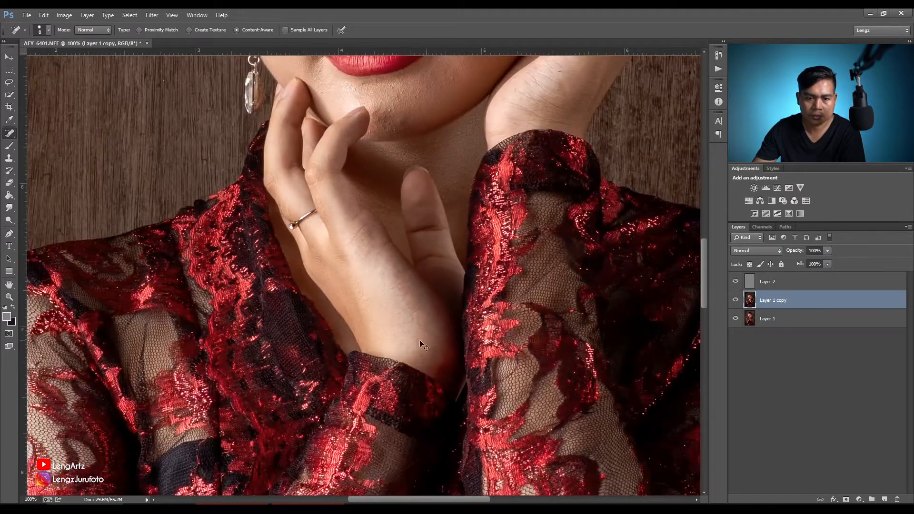
Heal the small dark spots and bumps on the chin and beside the mouth with the Spot Healing Brush
scroll(506, 267, "up", 5)
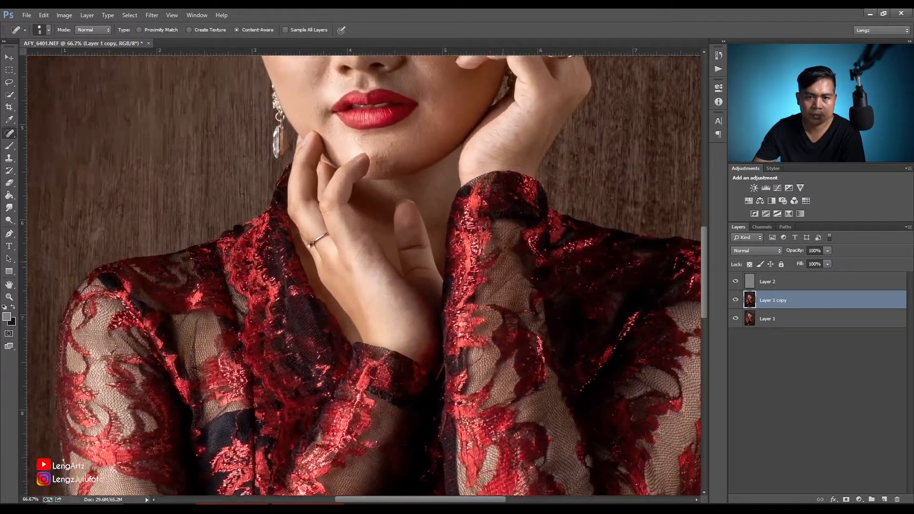
key("ctrl+plus")
key("ctrl+plus")
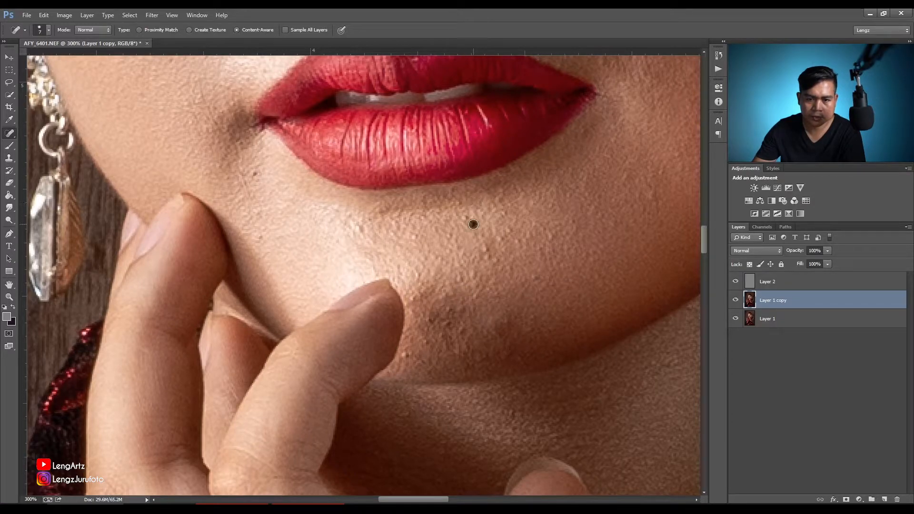
left_click(264, 239)
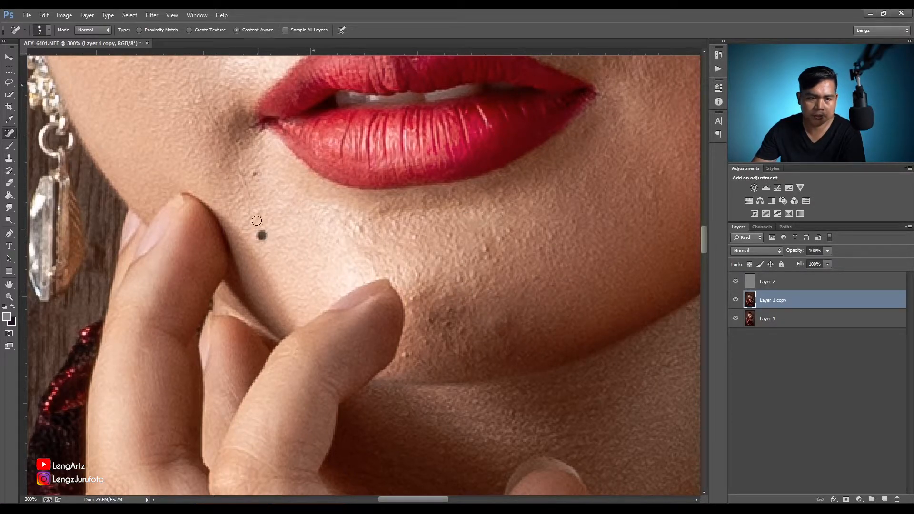
left_click(506, 232)
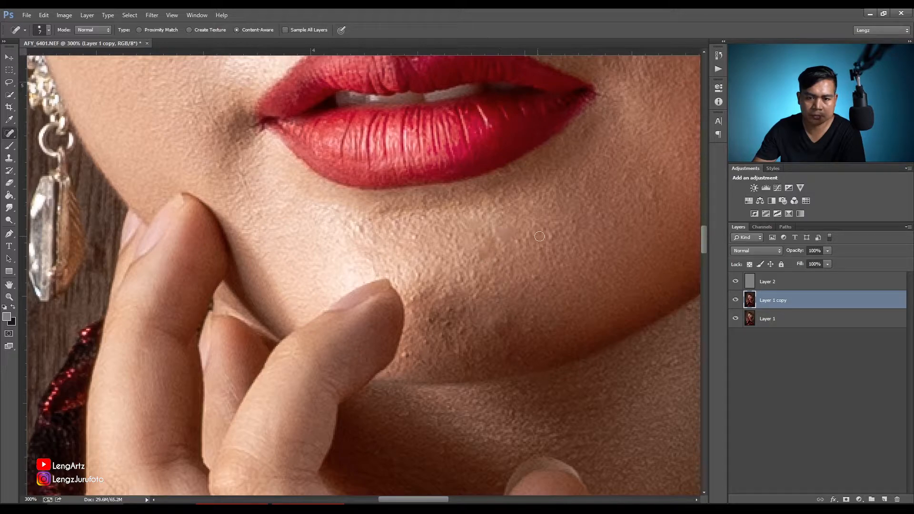
left_click(495, 324)
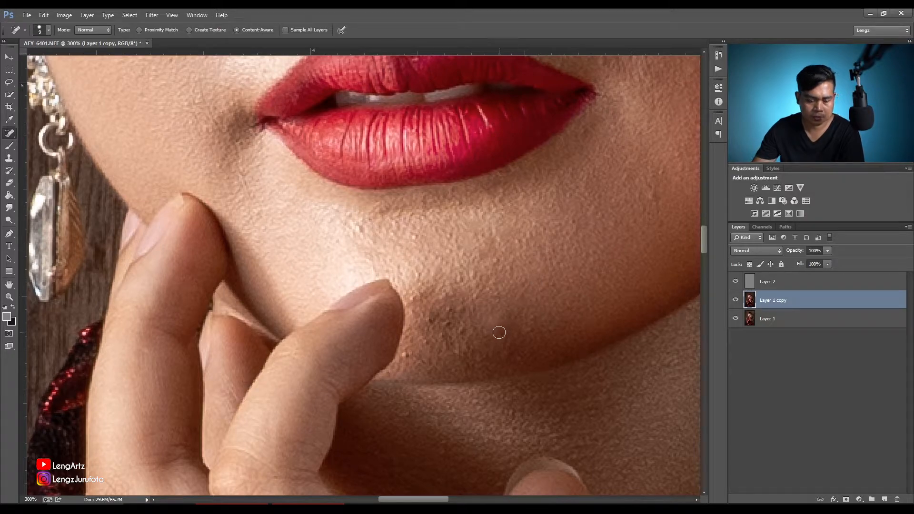
Smooth the dark, uneven skin at the tip of the chin with the Clone Stamp, using a 9 px brush
left_click(9, 157)
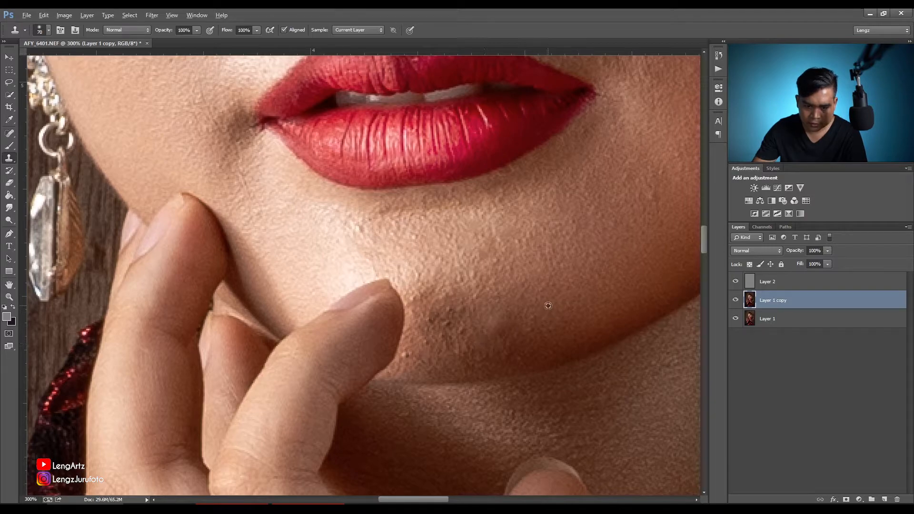
key("bracketleft")
key("bracketleft")
key("bracketleft")
key("bracketleft")
key("bracketleft")
key("bracketleft")
key("bracketleft")
key("bracketleft")
left_click_drag(509, 328, 496, 328)
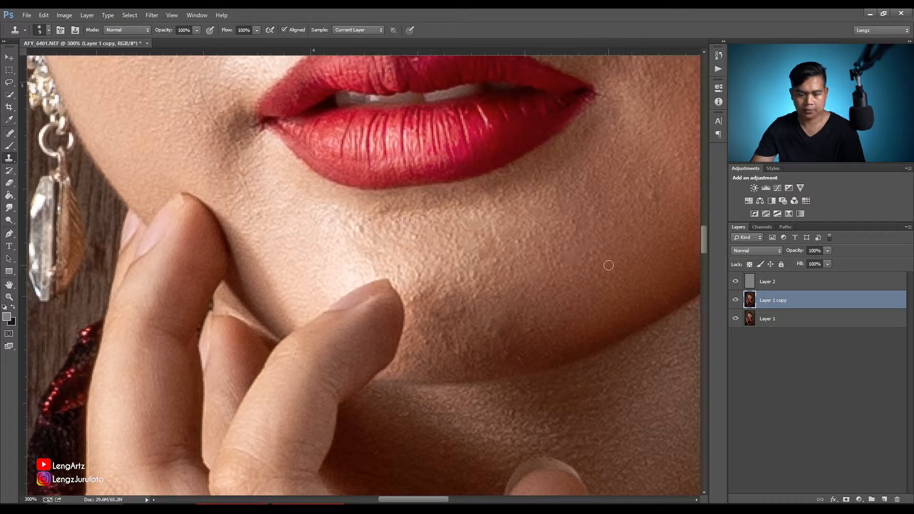
Examine the retouched skin and lips in the overall portrait
key("ctrl+minus")
key("ctrl+minus")
key("ctrl+minus")
key("ctrl+minus")
key("ctrl+minus")
key("ctrl+minus")
key("ctrl+minus")
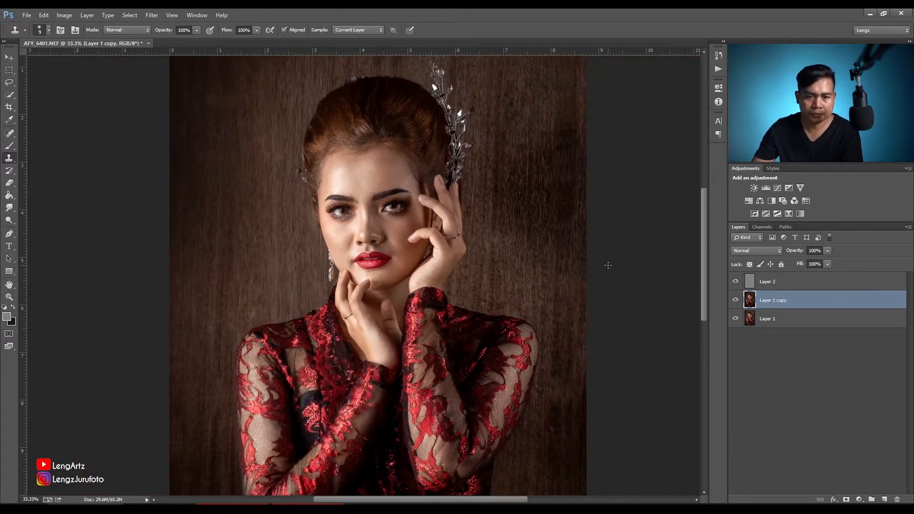
key("ctrl+plus")
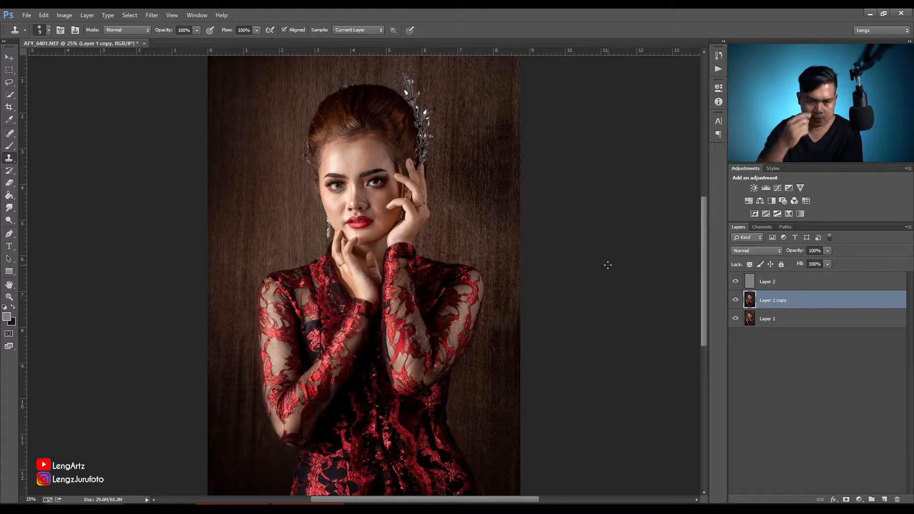
Add a Curves adjustment layer above Layer 1 copy and lift the shadows by targeting the dark lower part of the dress
left_click(793, 341)
left_click(800, 302)
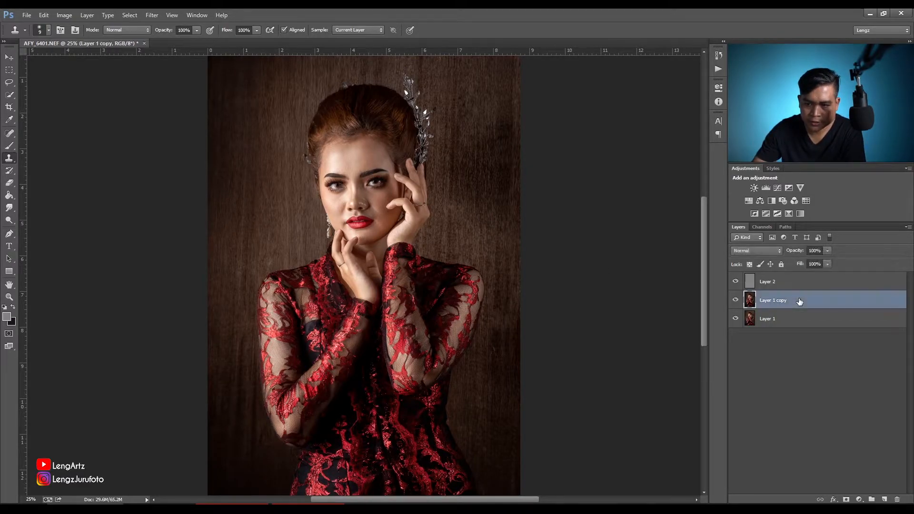
left_click(778, 188)
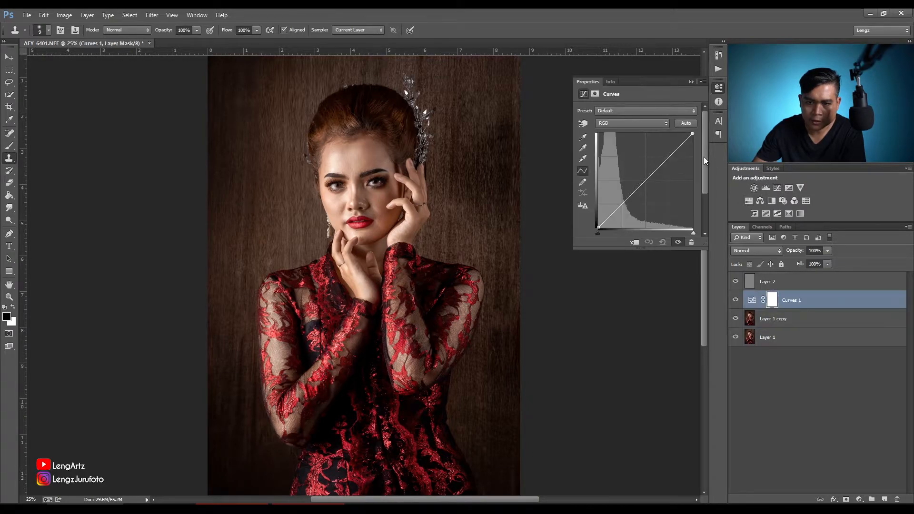
left_click(586, 123)
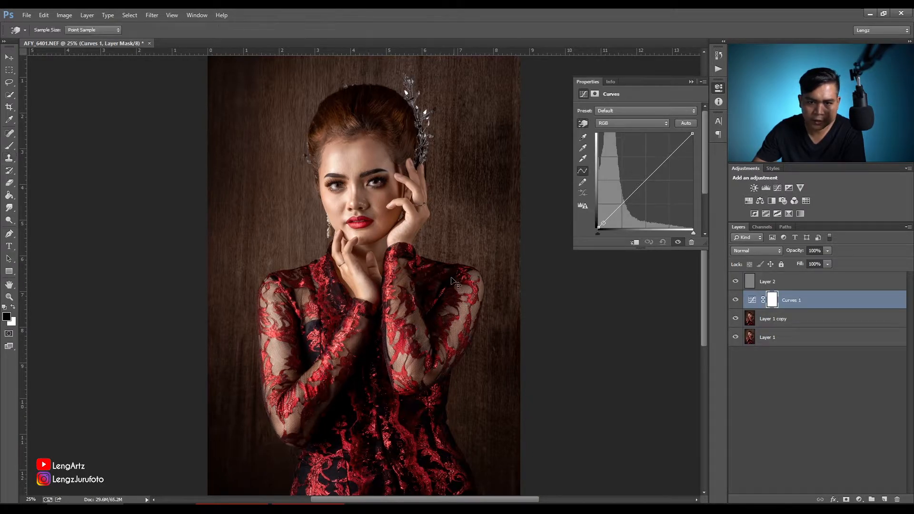
key("ctrl+plus")
scroll(423, 176, "down", 5)
left_click_drag(434, 321, 433, 317)
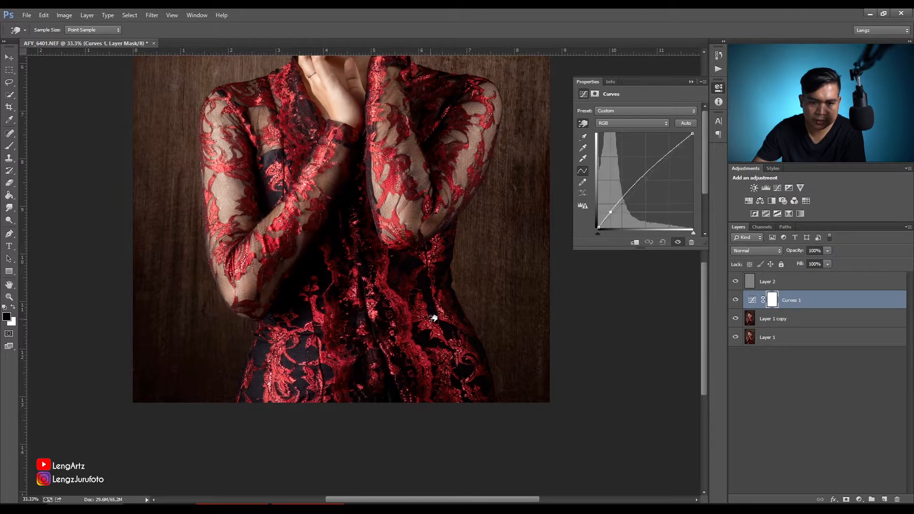
key("ctrl+minus")
key("ctrl+minus")
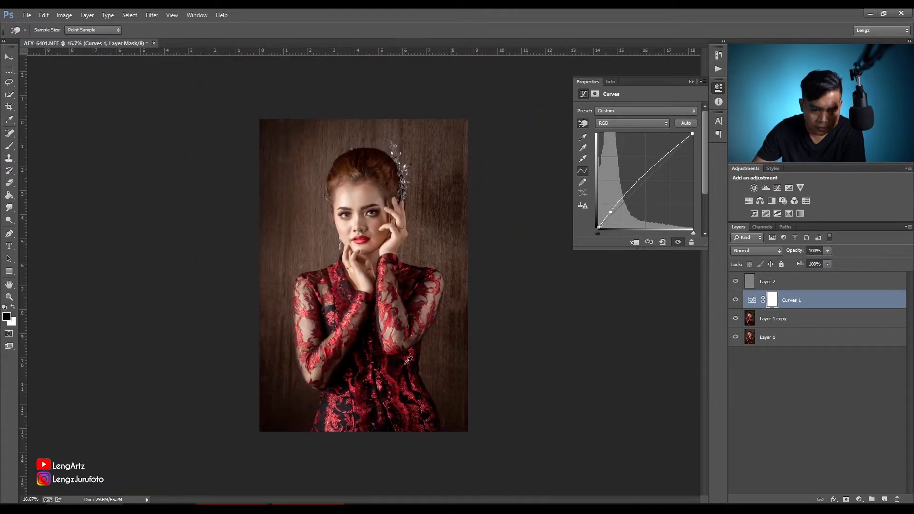
Darken the highlights on the Curves 1 layer by targeting the bright skin on the forehead
key("ctrl+plus")
key("ctrl+plus")
key("ctrl+plus")
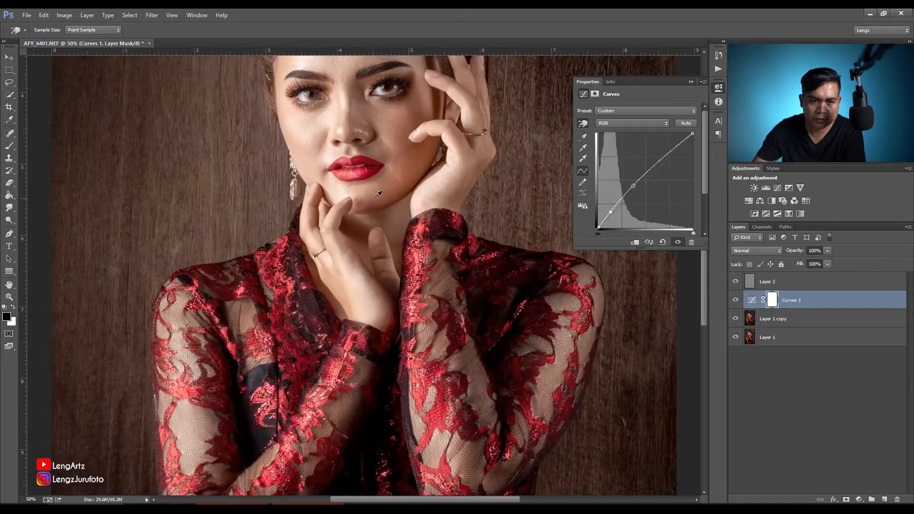
left_click_drag(372, 190, 420, 331)
key("ctrl+plus")
key("ctrl+plus")
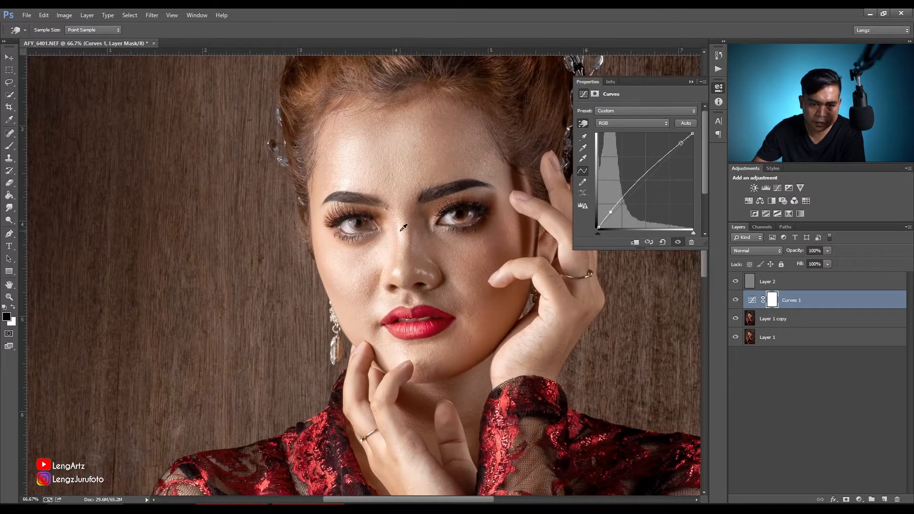
left_click_drag(350, 145, 351, 150)
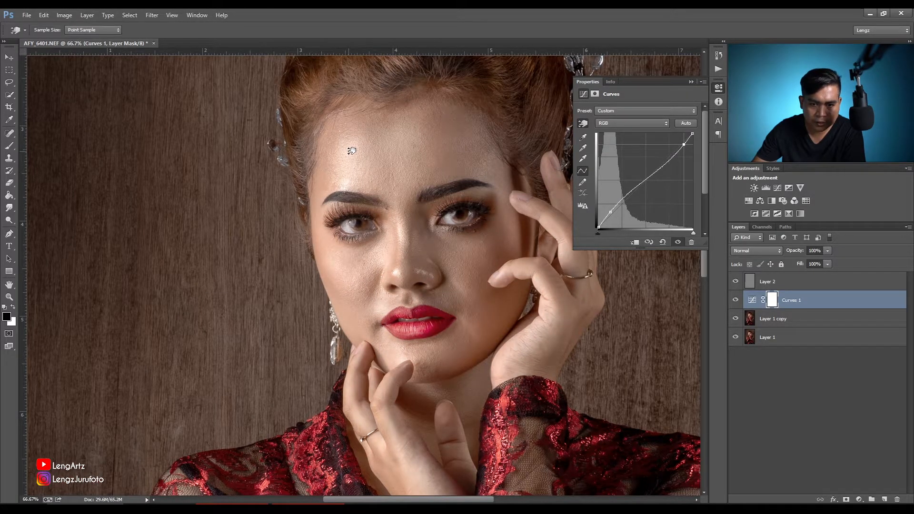
Raise the upper midtones of the curve by targeting the skin on the back of the lower hand
key("ctrl+minus")
key("ctrl+minus")
key("ctrl+minus")
key("ctrl+minus")
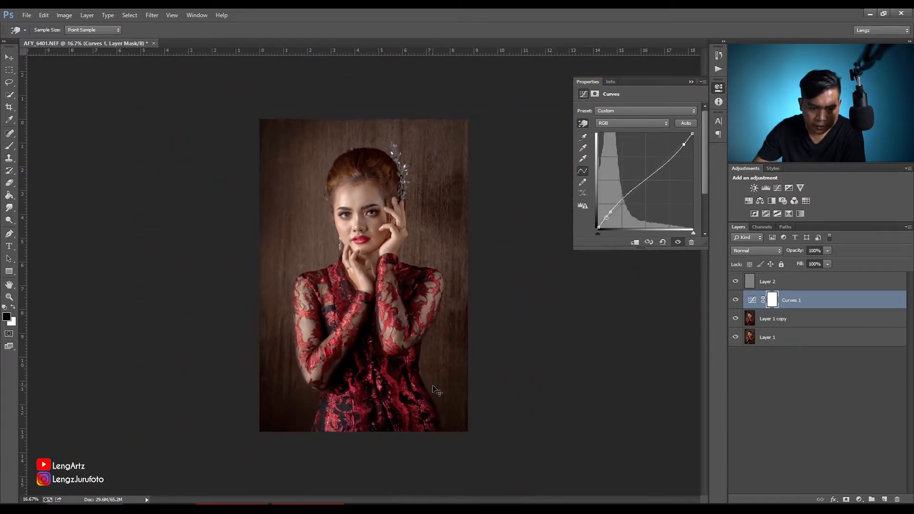
key("ctrl+plus")
left_click_drag(420, 344, 425, 293)
key("ctrl+plus")
key("ctrl+plus")
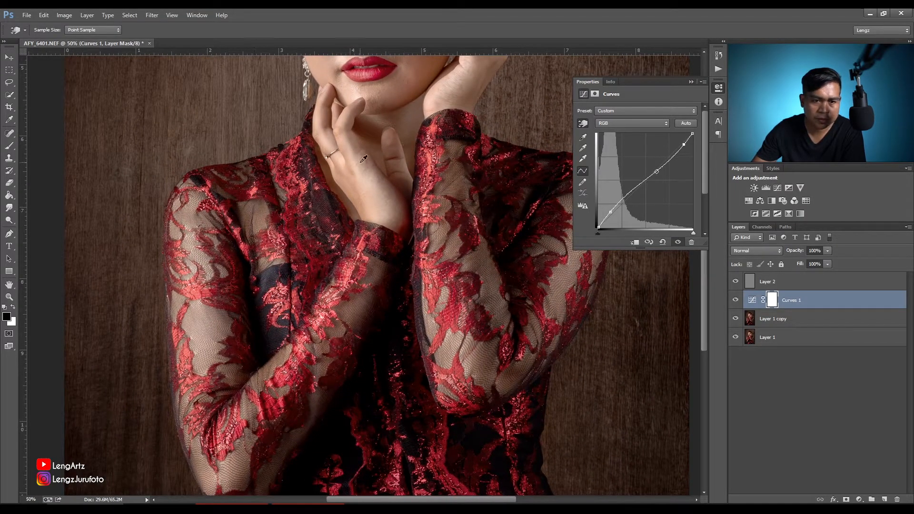
left_click_drag(363, 158, 365, 169)
key("ctrl+minus")
key("ctrl+minus")
left_click(386, 210)
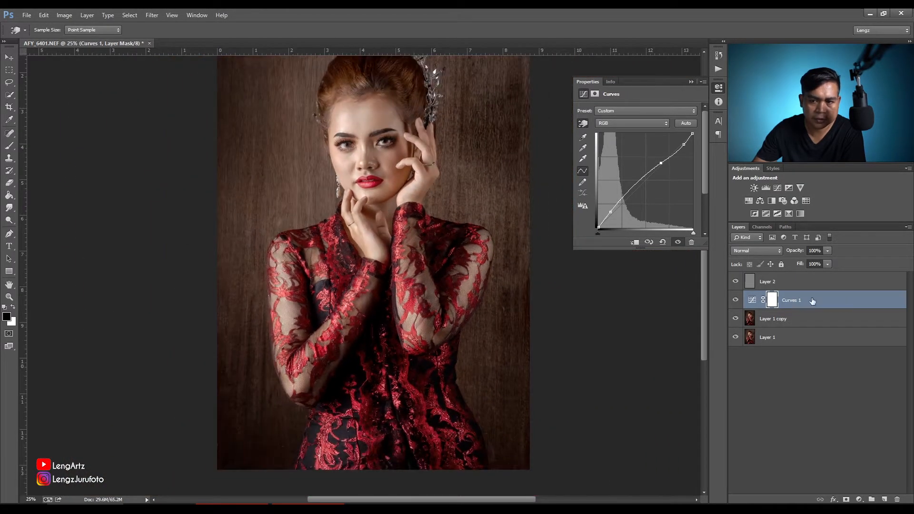
Compare the portrait with and without the Curves 1 adjustment
left_click(736, 300)
left_click(735, 300)
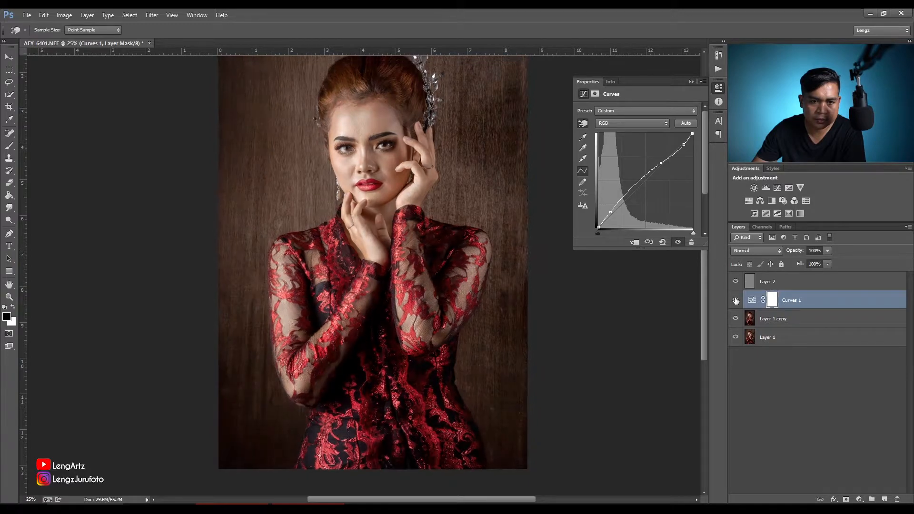
key("ctrl+minus")
left_click(736, 300)
left_click(736, 300)
left_click(736, 300)
left_click(735, 300)
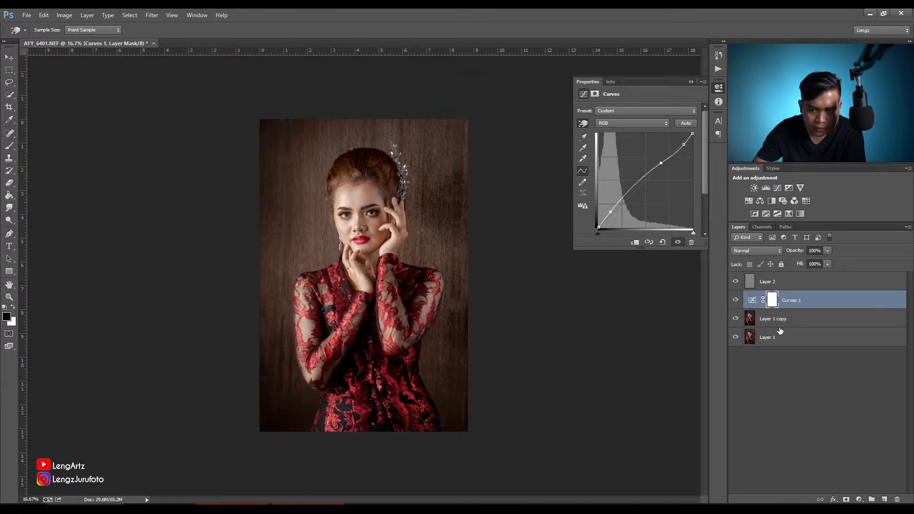
Invert the Curves 1 mask and paint the face and chest white with a 1500 px brush at 50% opacity
key("ctrl+i")
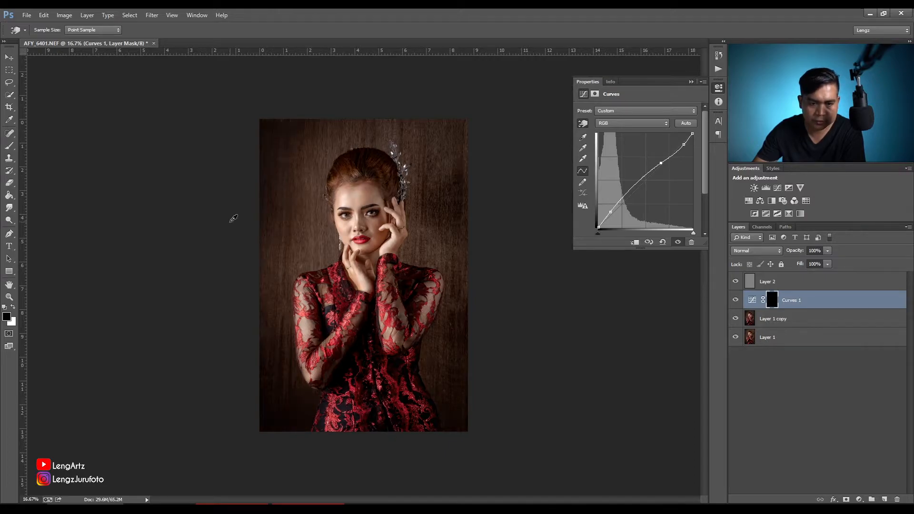
left_click(9, 146)
key("bracketright")
key("bracketright")
key("bracketright")
key("bracketright")
key("bracketright")
key("bracketright")
key("bracketright")
key("bracketright")
key("bracketright")
key("bracketright")
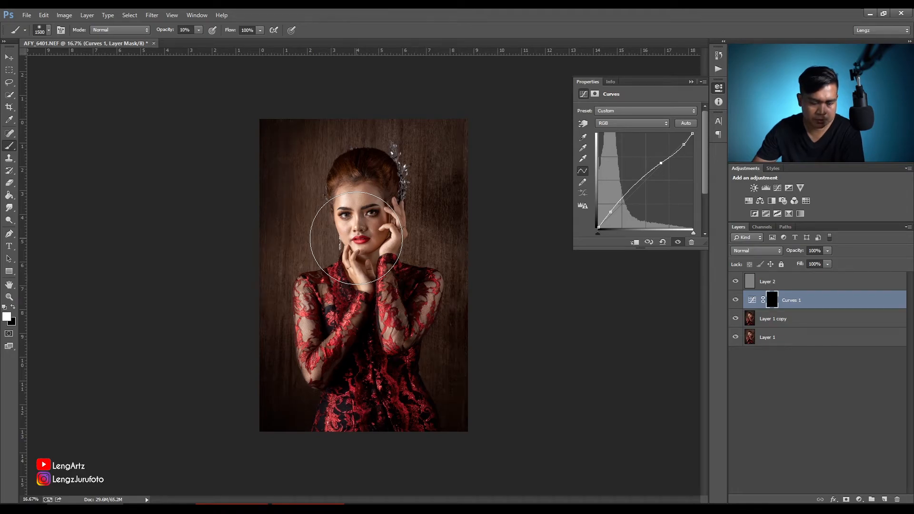
key("bracketleft")
left_click(359, 221)
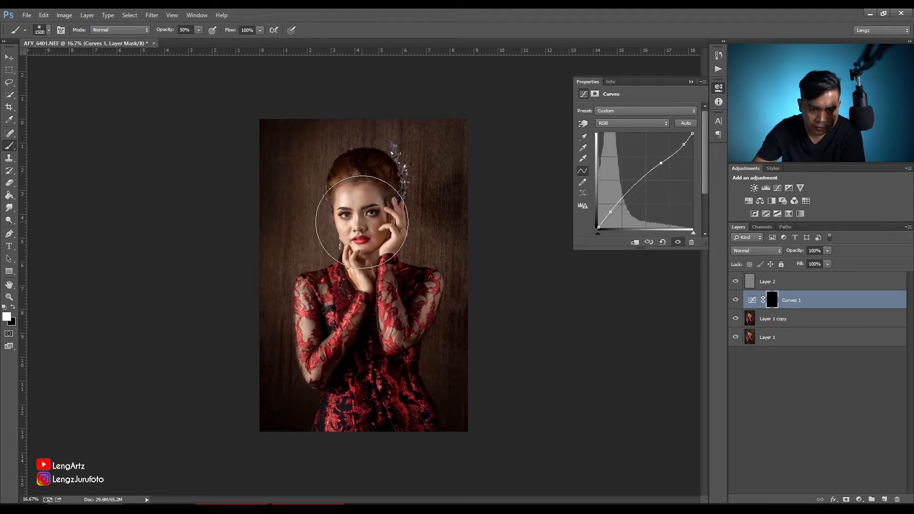
mouse_move(373, 261)
left_mouse_down()
mouse_move(348, 376)
mouse_move(384, 394)
mouse_move(394, 304)
left_mouse_up()
Paint white on the mask over the hair and raised hand, using brush sizes from 1100 to 1400 px
key("bracketleft")
key("bracketleft")
key("bracketleft")
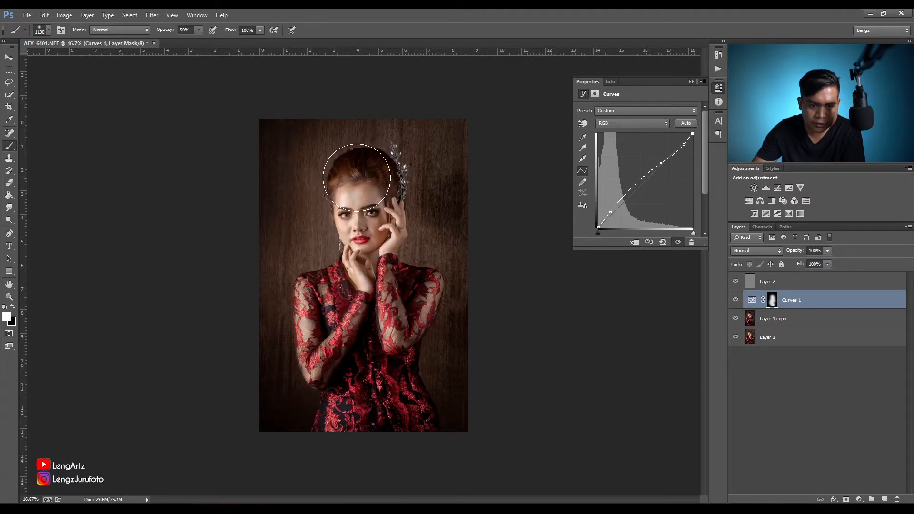
key("bracketright")
key("bracketright")
key("bracketright")
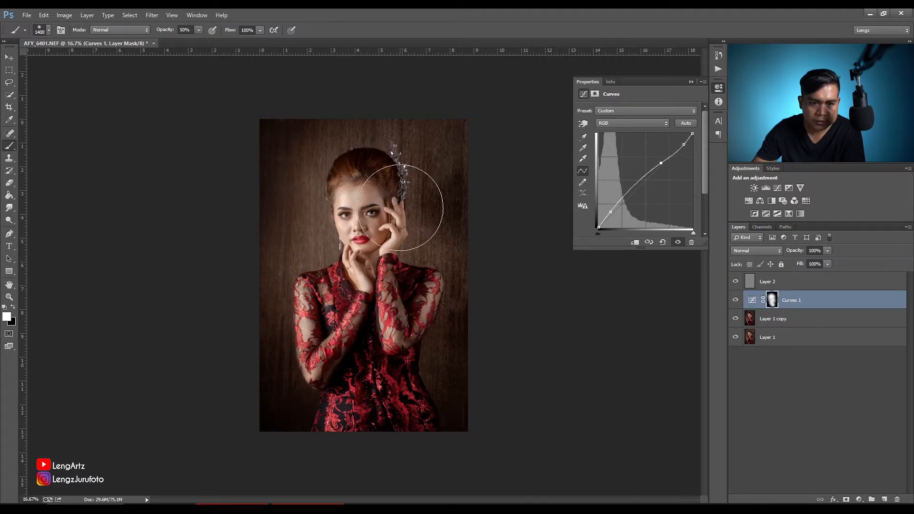
Reveal the Curves brightening over the lower dress and sleeves, adjusting the white mask brush between smaller sizes and 1200 px
key("bracketleft")
key("bracketleft")
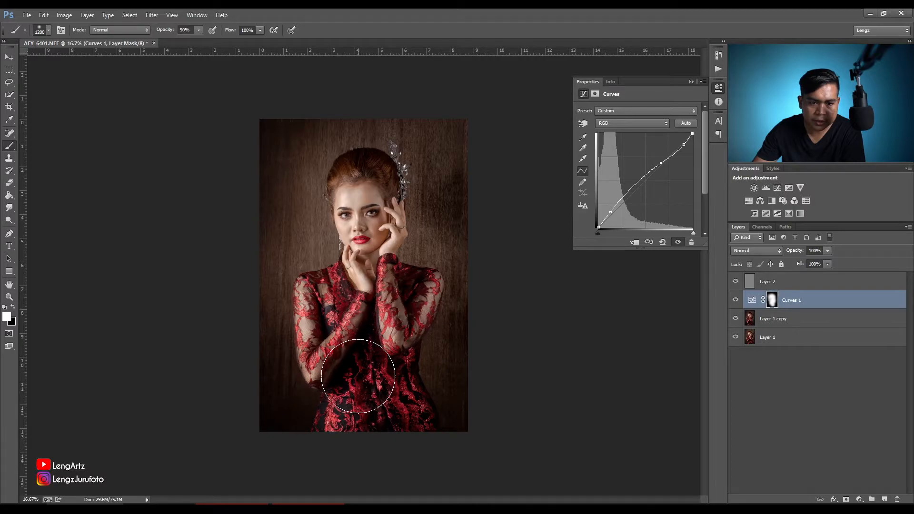
key("bracketleft")
key("bracketleft")
key("bracketleft")
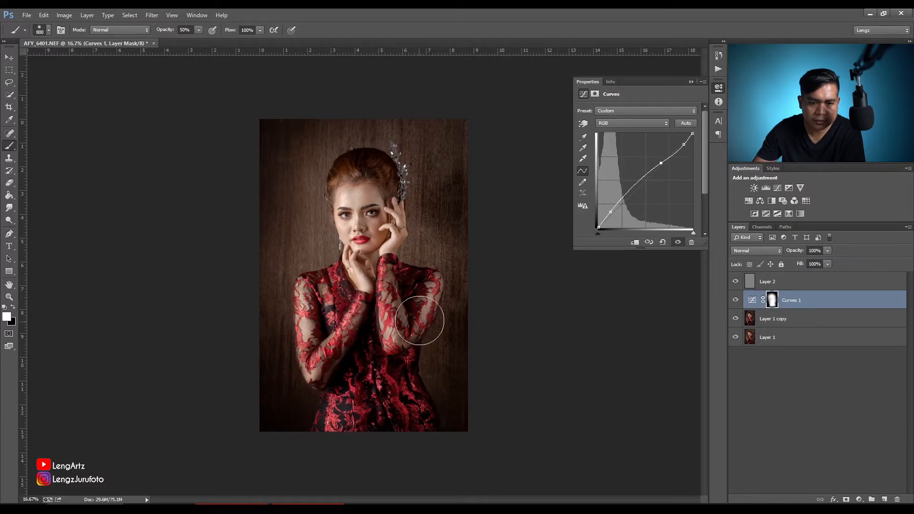
key("bracketright")
key("bracketright")
key("bracketright")
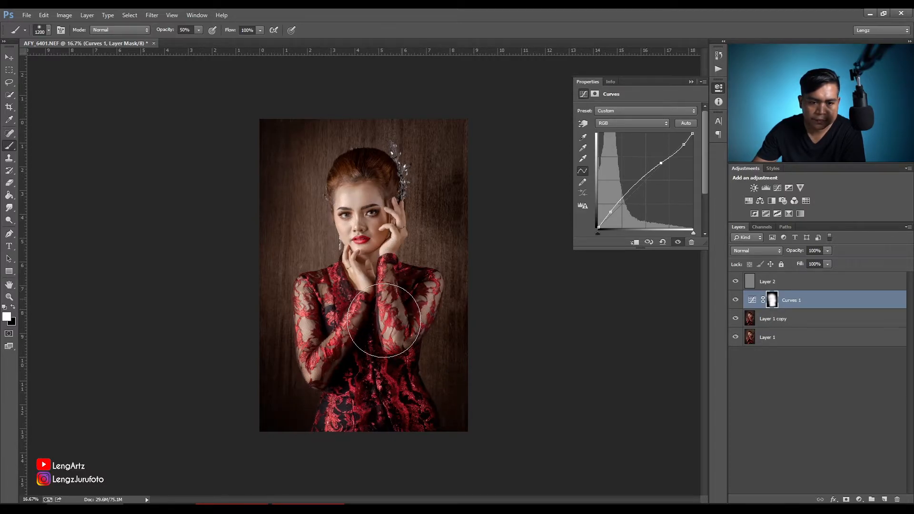
key("bracketleft")
key("bracketleft")
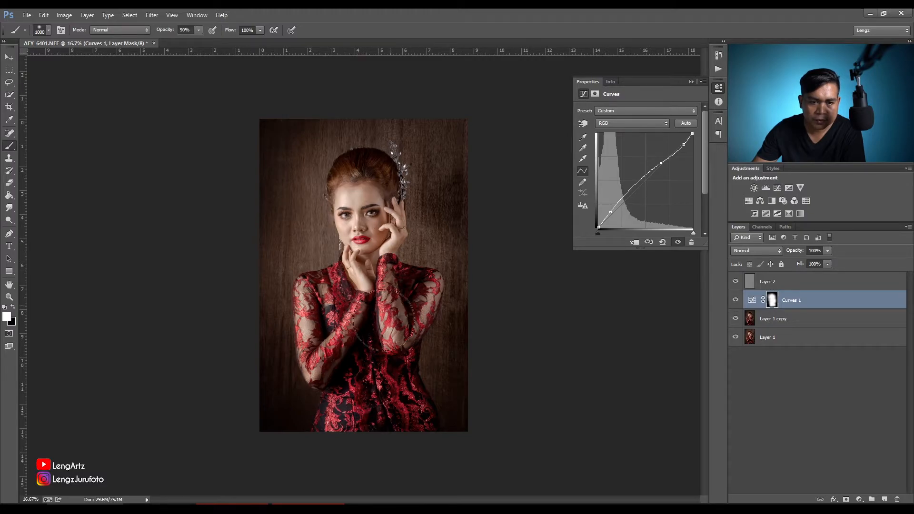
Compare the masked Curves 1 effect on the face and dress by switching the layer off and on
key("ctrl+plus")
key("ctrl+plus")
key("ctrl+plus")
left_click(737, 302)
left_click(737, 301)
left_click(737, 301)
left_click(737, 301)
Reduce the opacity of the Curves 1 layer while judging the face close up, and deselect the layer
key("ctrl+plus")
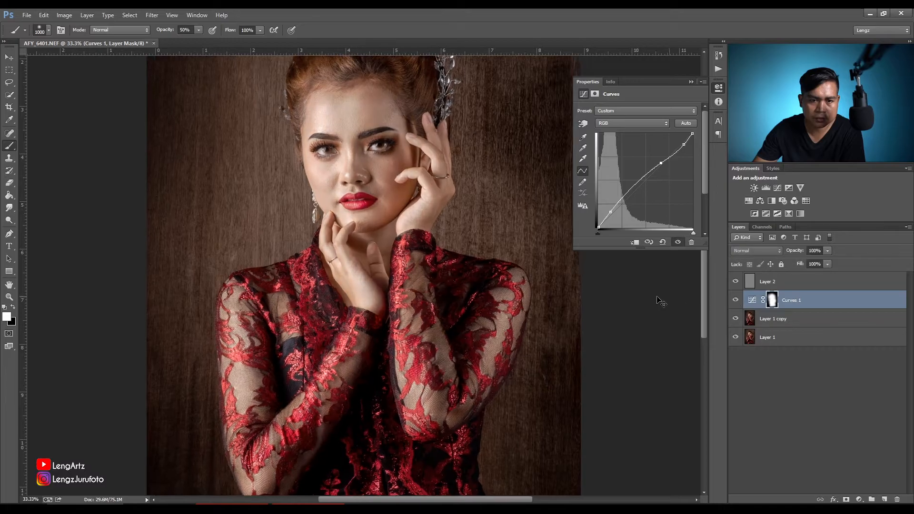
key("ctrl+plus")
left_click_drag(476, 196, 498, 316)
left_click_drag(799, 253, 696, 251)
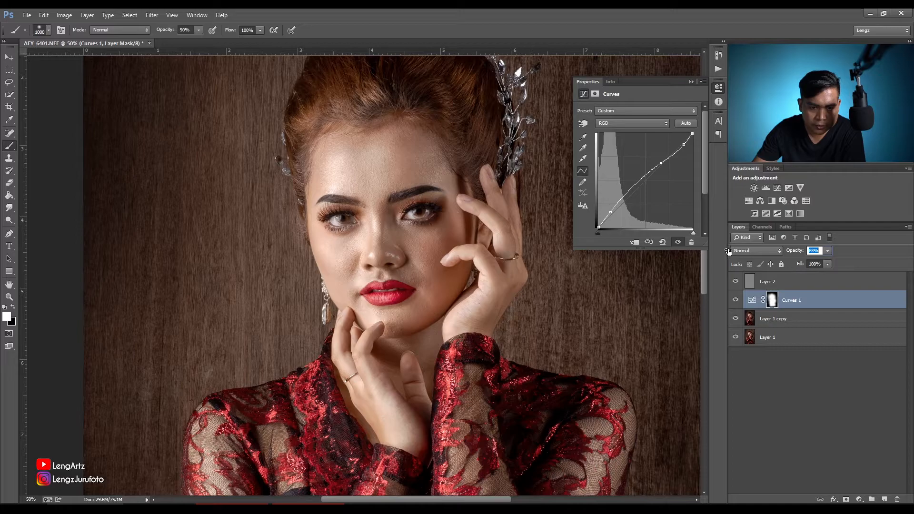
key("ctrl+minus")
key("ctrl+minus")
left_click(789, 379)
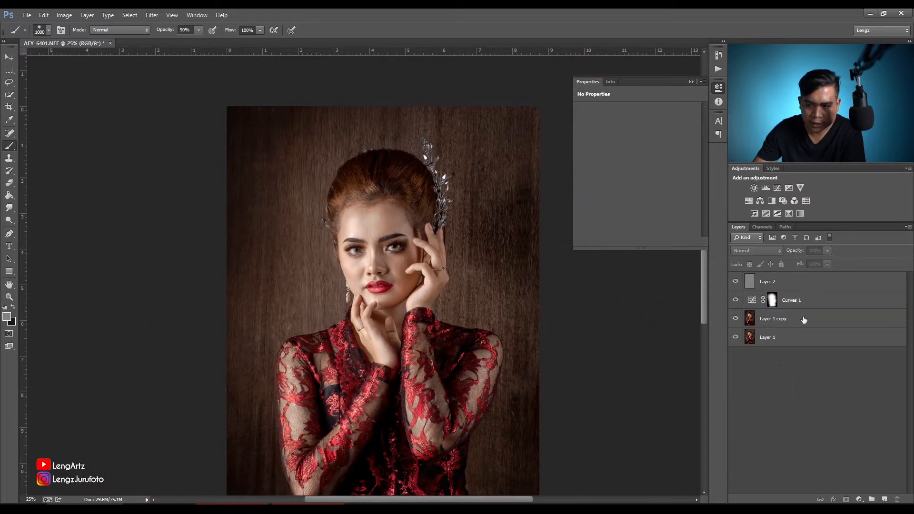
Add a Levels adjustment layer above Curves 1 and set its white input level to 248
left_click(804, 299)
left_click(765, 188)
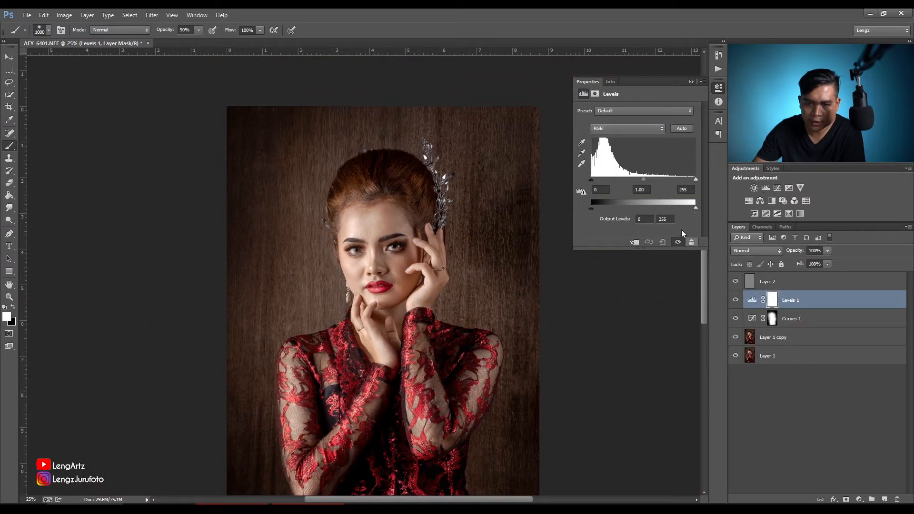
key("ctrl+plus")
key("ctrl+plus")
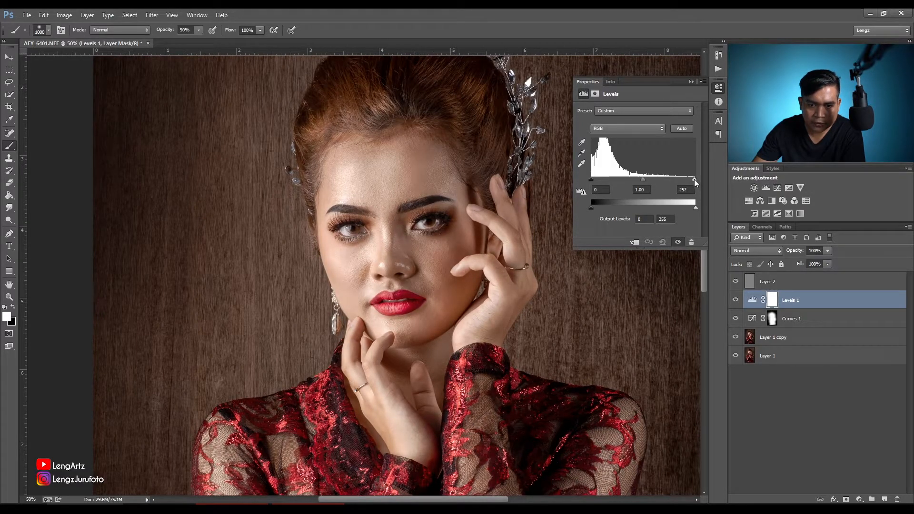
left_click_drag(691, 180, 693, 180)
key("ctrl+minus")
key("ctrl+minus")
key("ctrl+minus")
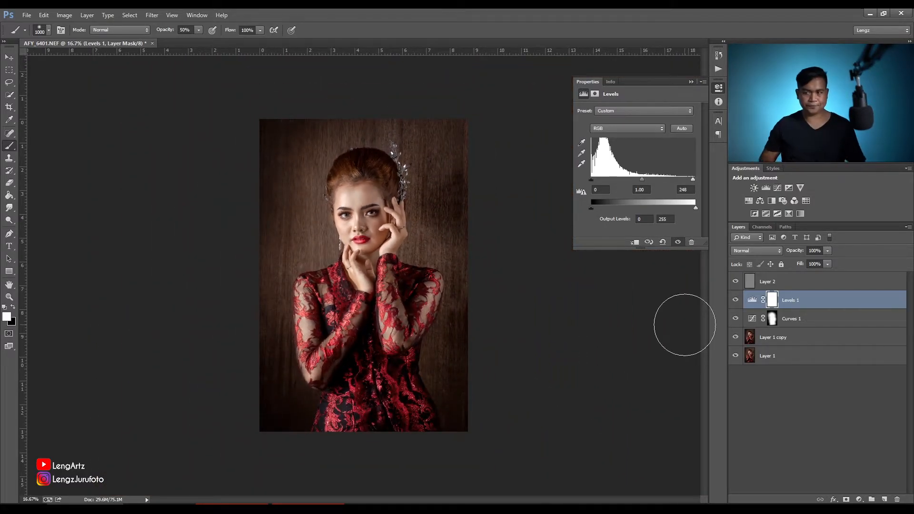
left_click(794, 405)
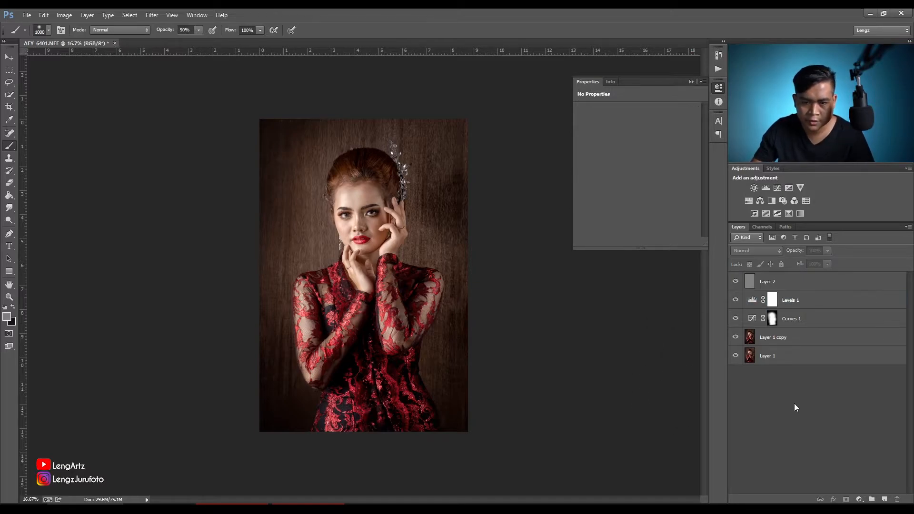
Dodge the bent elbow's sleeve on Layer 2 with the range set to Highlights and 25% exposure, starting at 100 px
left_click(743, 282)
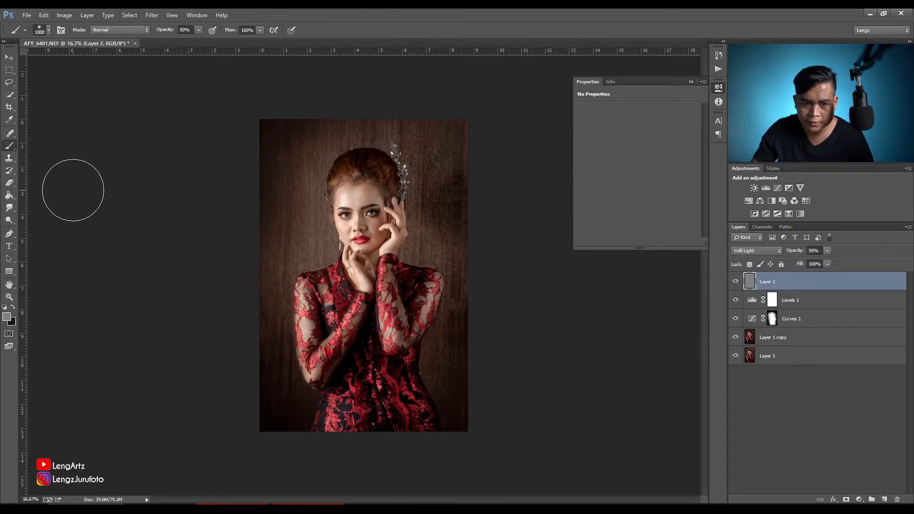
left_click(9, 220)
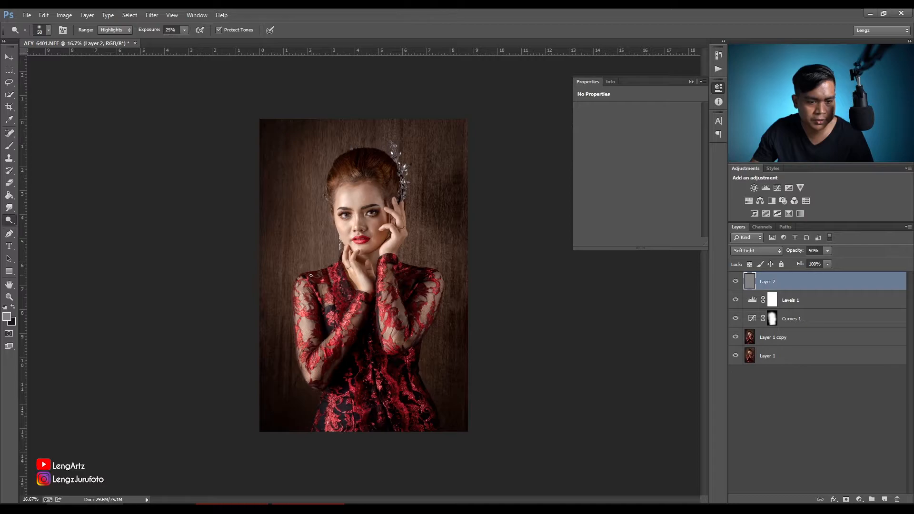
scroll(301, 354, "up", 1)
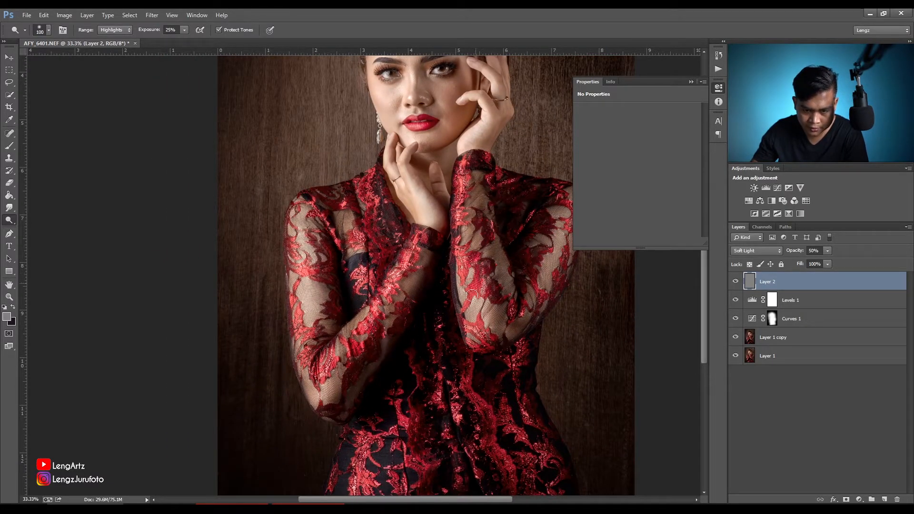
left_click_drag(335, 359, 319, 373)
key("bracketright")
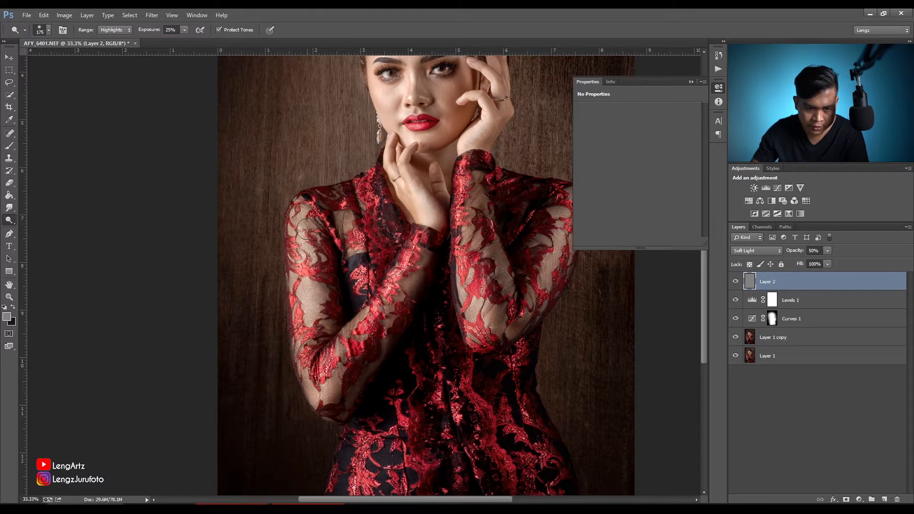
key("bracketright")
key("bracketright")
key("bracketright")
key("bracketright")
Dodge the red lace highlights on the lower dress with a 175 to 200 px brush at 25% exposure
left_click_drag(416, 446, 392, 322)
key("bracketleft")
key("bracketleft")
key("bracketleft")
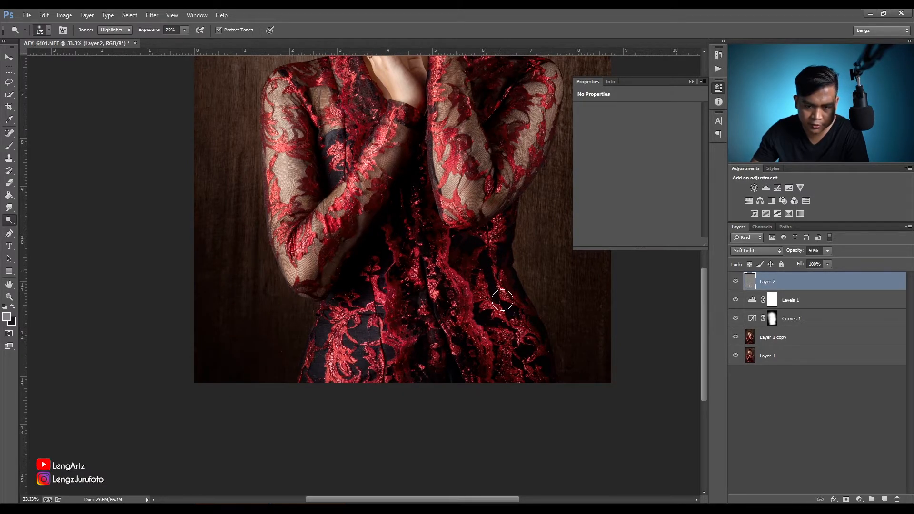
key("bracketright")
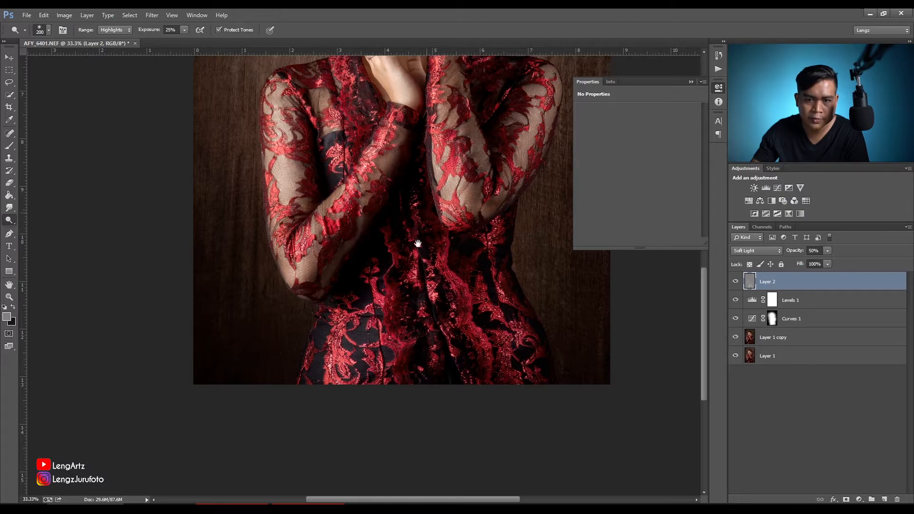
Dodge the lace highlights on both sleeves and the dress front, enlarging the brush to 250 px
left_click_drag(424, 211, 394, 369)
key("bracketleft")
left_click_drag(520, 243, 489, 303)
mouse_move(430, 242)
left_mouse_down()
mouse_move(423, 288)
mouse_move(444, 356)
left_mouse_up()
key("bracketright")
key("bracketright")
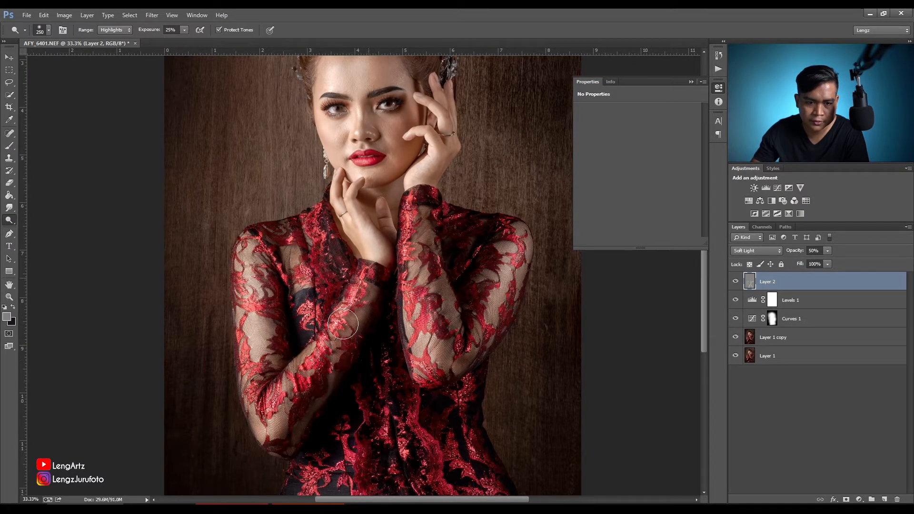
left_click_drag(266, 264, 261, 311)
Dodge the face from the chin up to the forehead with a 600 px brush at 10% exposure
scroll(293, 275, "up", 3)
key("bracketright")
key("bracketright")
key("bracketright")
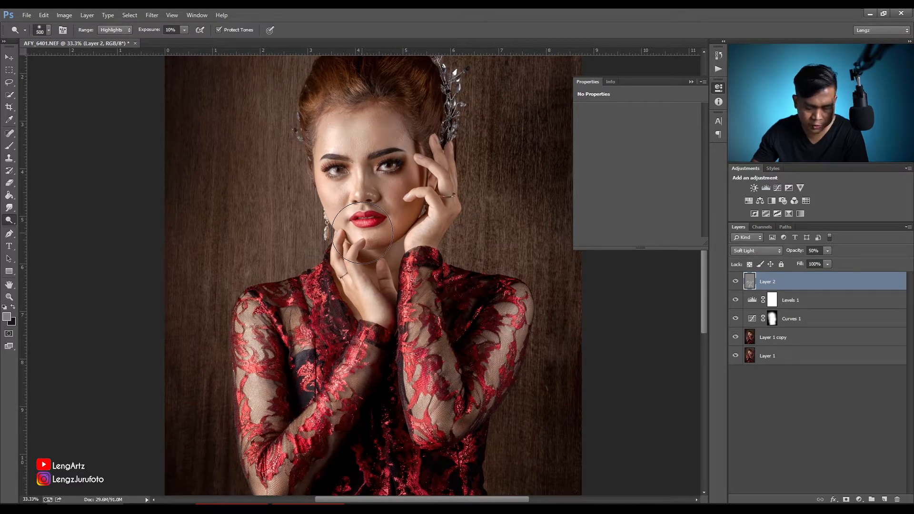
key("bracketright")
key("bracketright")
key("bracketright")
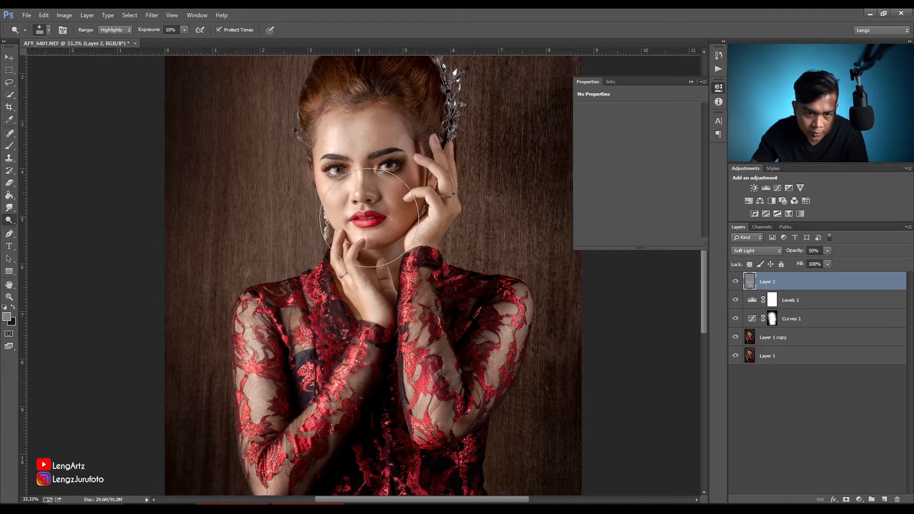
key("bracketleft")
key("bracketleft")
left_click_drag(376, 224, 364, 123)
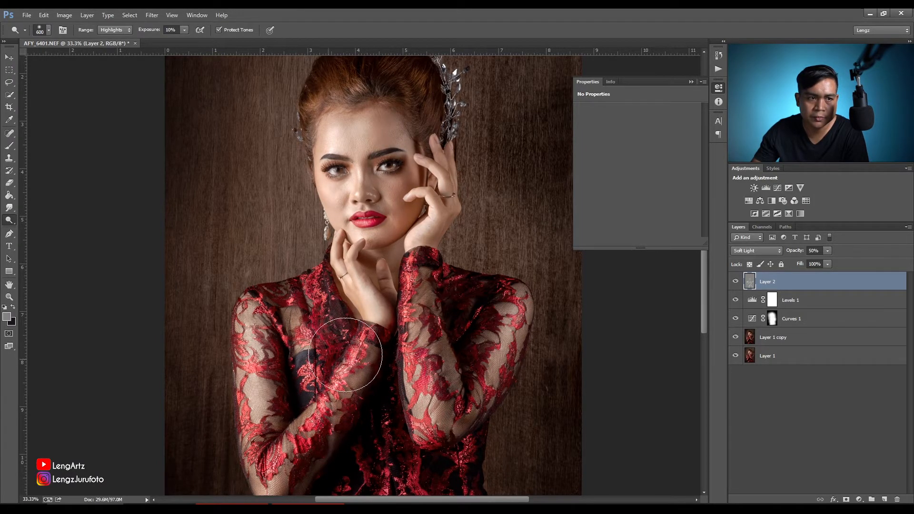
Compare the whole portrait with and without the dodging on Layer 2 by toggling the layer's visibility
key("ctrl+minus")
key("bracketleft")
key("bracketleft")
key("bracketleft")
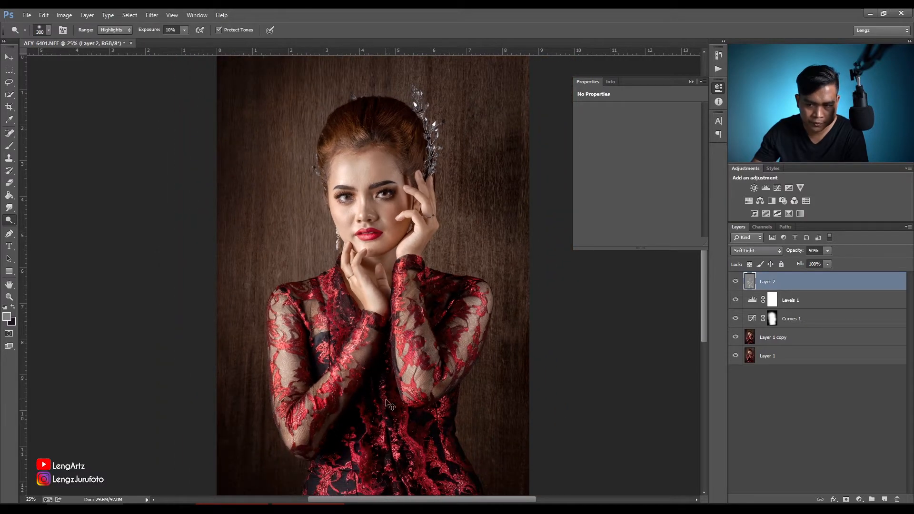
key("ctrl+minus")
left_click(736, 283)
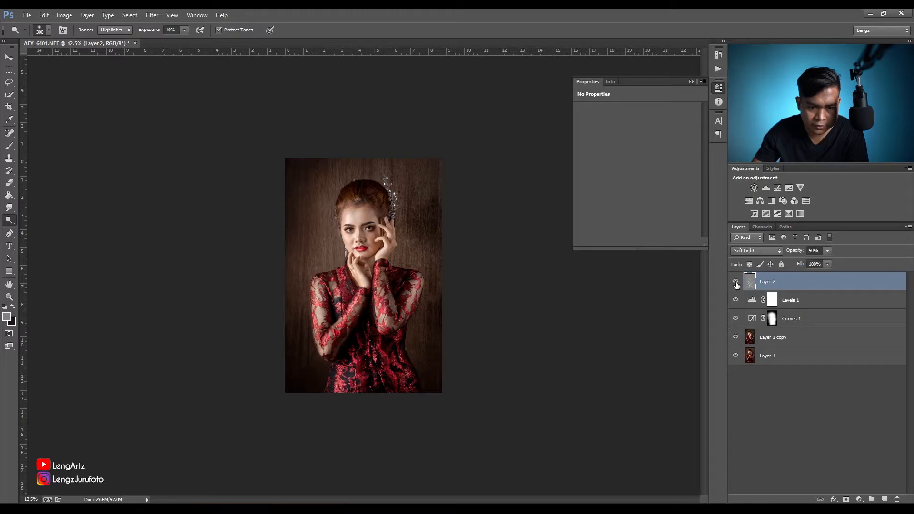
left_click(736, 283)
left_click(736, 283)
key("ctrl+plus")
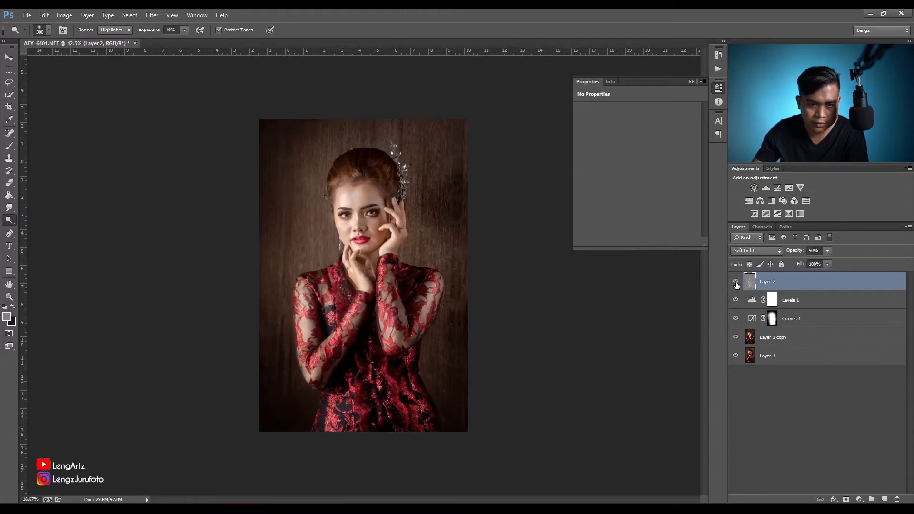
key("ctrl+plus")
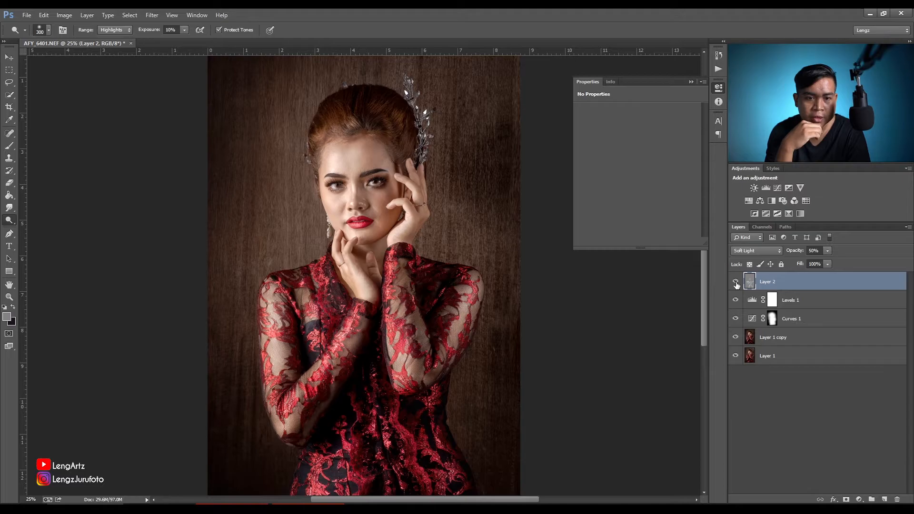
Try to brighten the eyes on Layer 2 with the Dodge tool at 20% exposure and a 30 to 45 px brush
key("ctrl+plus")
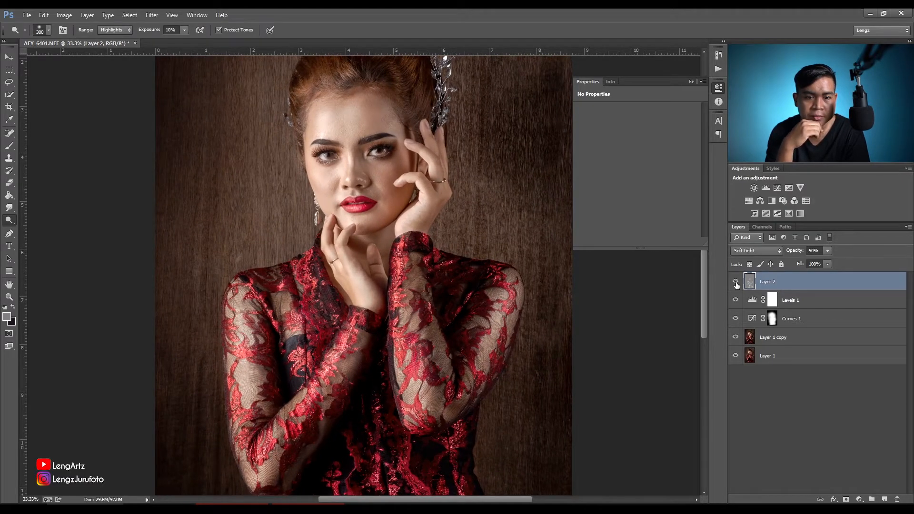
key("ctrl+plus")
key("ctrl+plus")
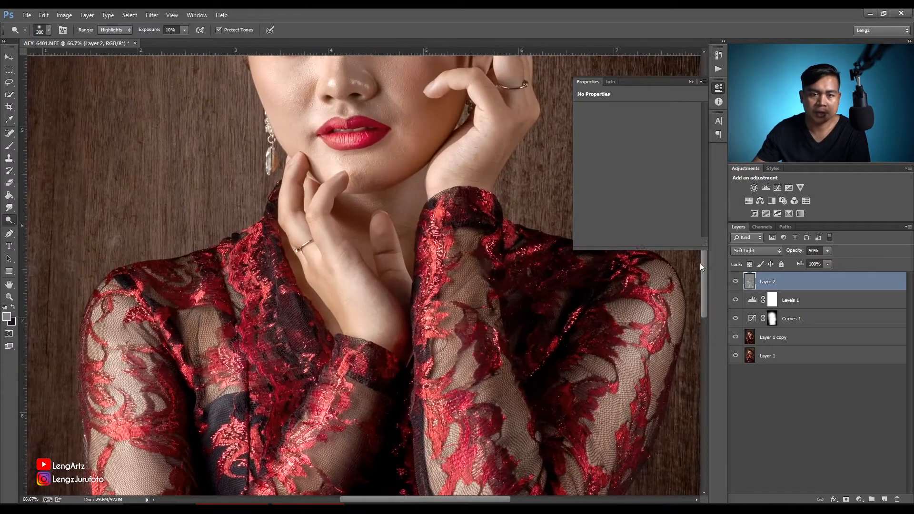
left_click_drag(339, 166, 394, 357)
key("ctrl+plus")
key("bracketleft")
key("bracketleft")
key("bracketleft")
key("bracketleft")
key("bracketleft")
key("bracketleft")
key("bracketleft")
key("bracketleft")
key("bracketleft")
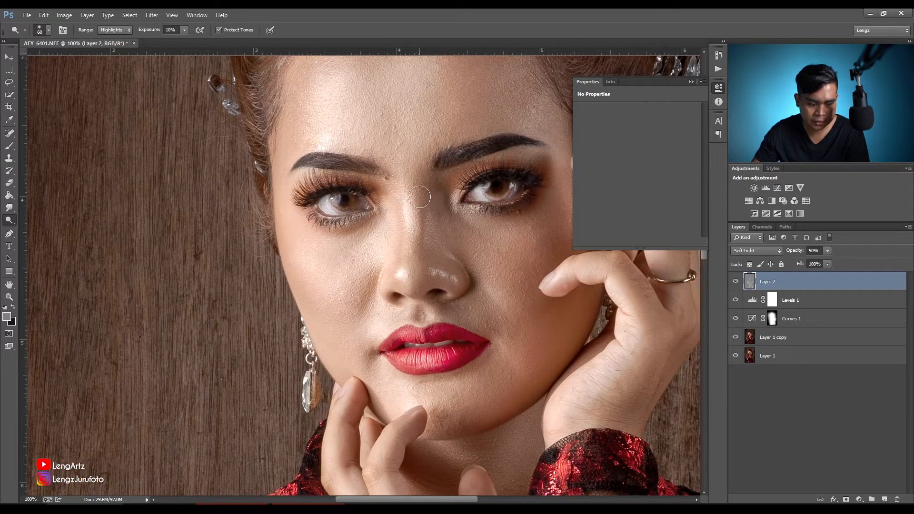
key("ctrl+plus")
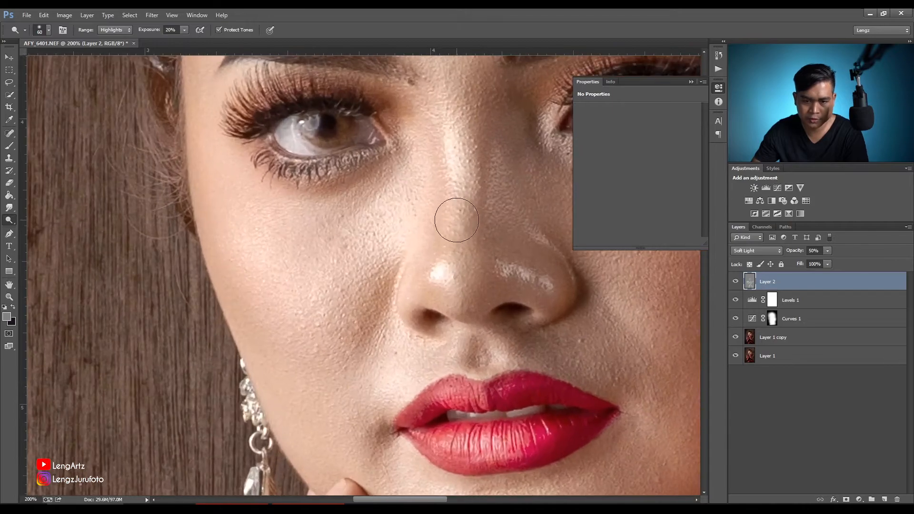
left_click_drag(453, 219, 153, 365)
key("bracketleft")
key("bracketleft")
key("bracketleft")
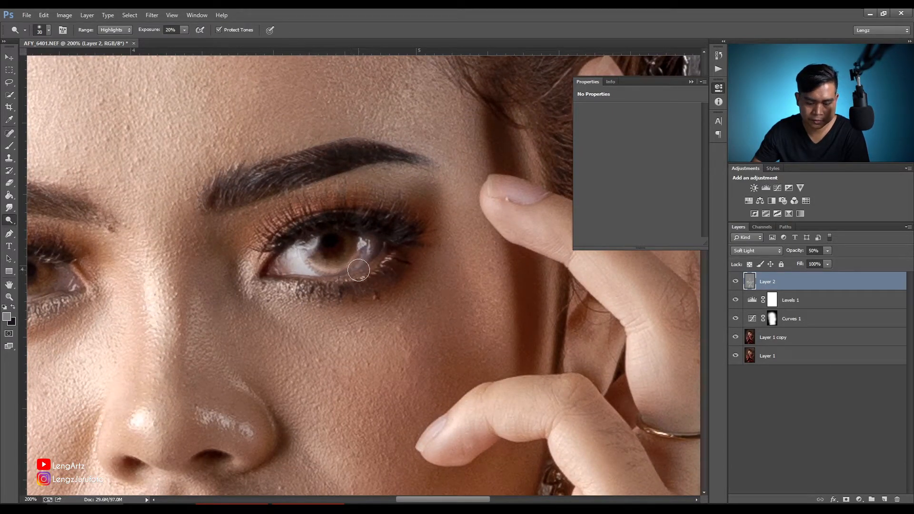
key("bracketleft")
key("ctrl+minus")
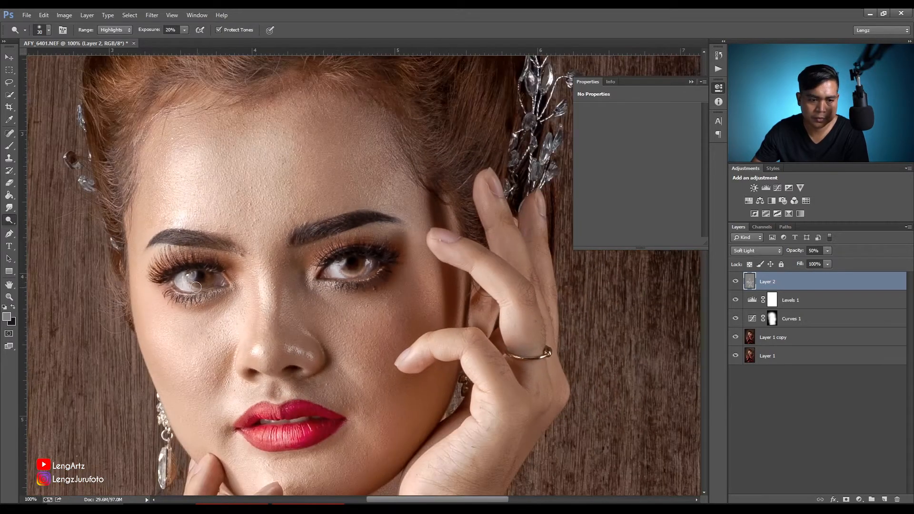
key("bracketright")
key("bracketright")
key("bracketright")
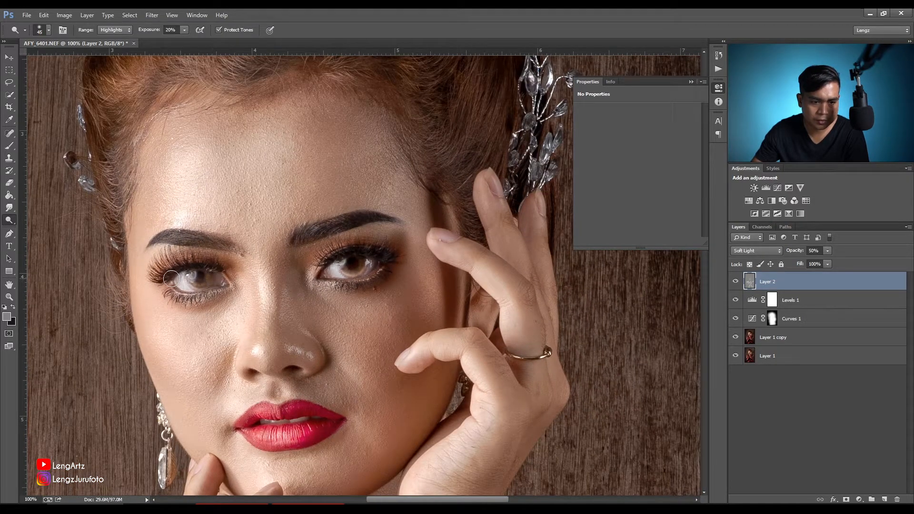
Add a second Levels adjustment above Levels 1, set its white input level to 235, and compare its effect on the eyes
left_click(825, 401)
left_click(765, 187)
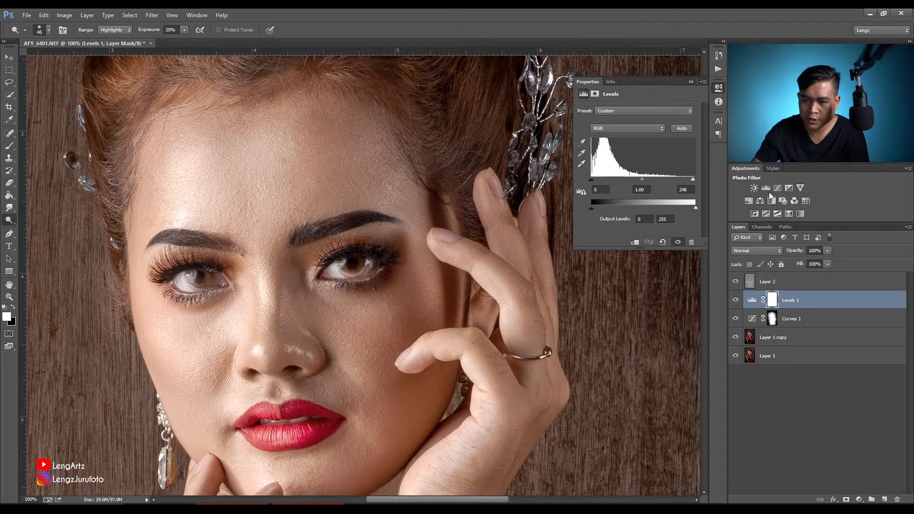
key("ctrl+plus")
key("ctrl+plus")
left_click_drag(327, 286, 501, 296)
key("ctrl+minus")
left_click_drag(464, 328, 469, 296)
left_click_drag(696, 180, 678, 182)
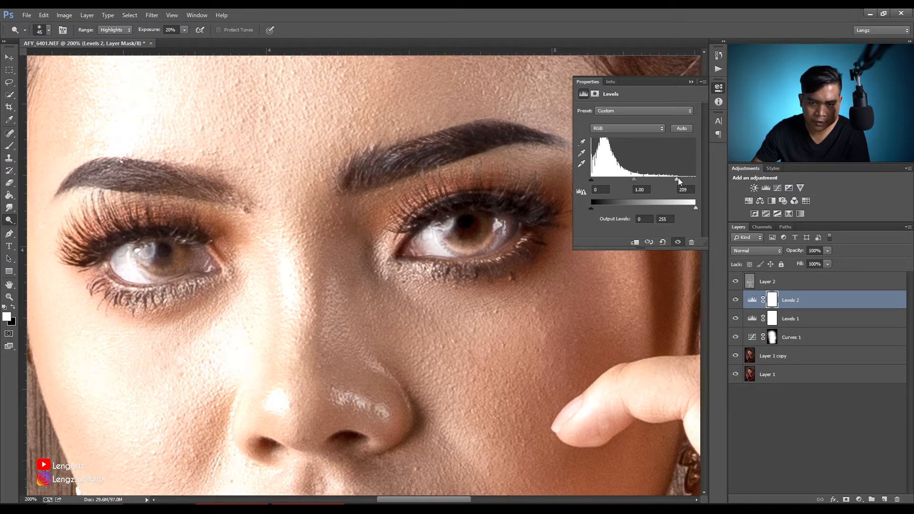
left_click_drag(680, 181, 679, 180)
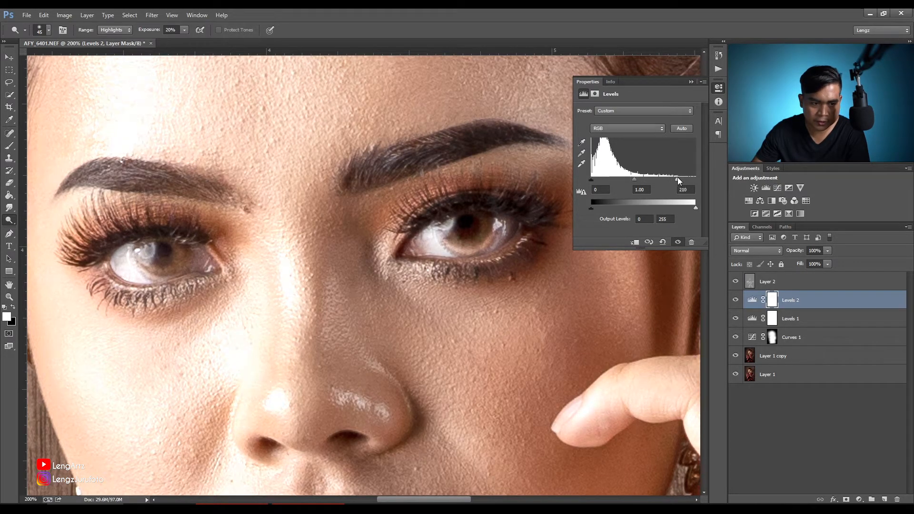
left_click_drag(687, 180, 688, 180)
left_click(735, 300)
left_click(736, 300)
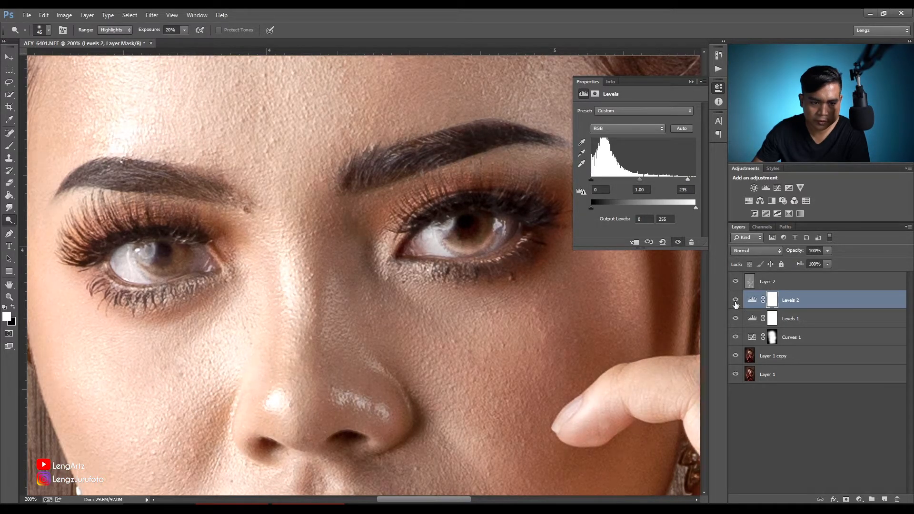
Invert the Levels 2 layer mask to black so the brightening is hidden everywhere
key("ctrl+i")
key("bracketright")
key("bracketright")
key("bracketright")
key("bracketright")
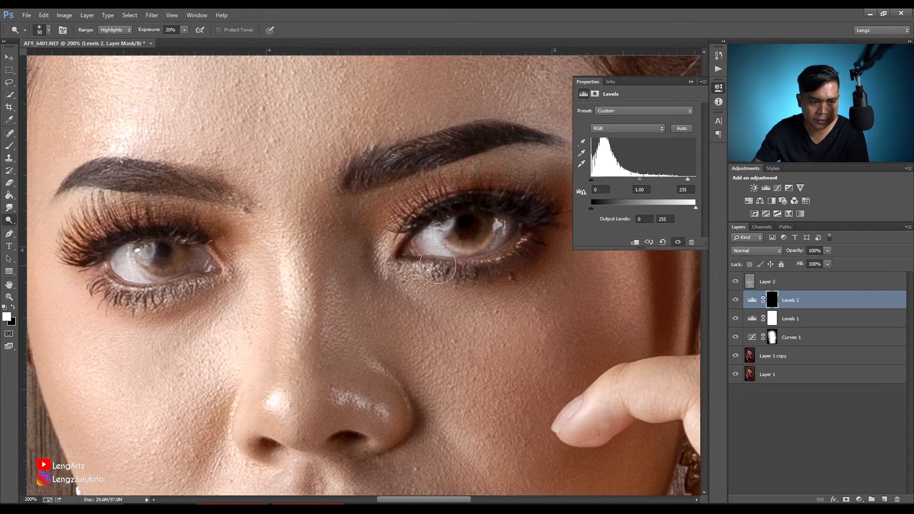
left_click_drag(492, 222, 464, 220)
Paint white on the Levels 2 mask over the eye nearest the raised hand with a 40 to 60 px brush at 33% opacity
left_click(9, 145)
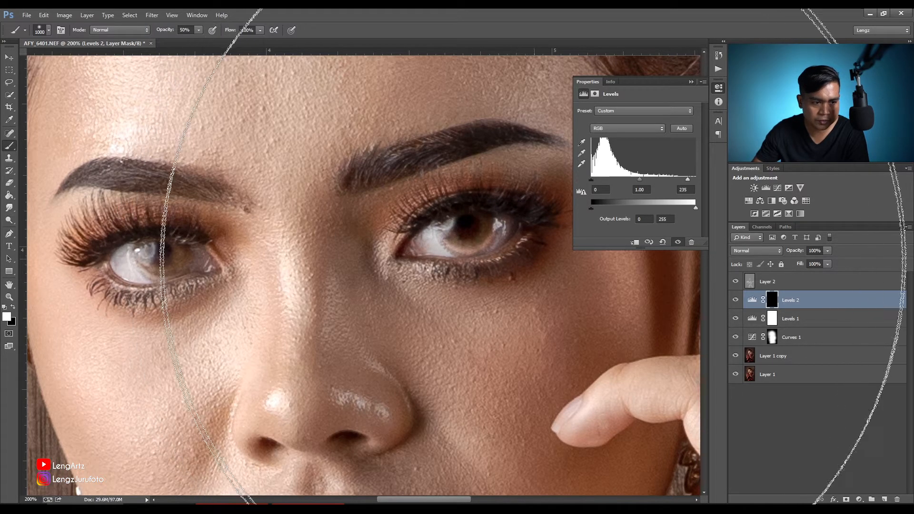
key("bracketleft")
key("bracketleft")
key("bracketleft")
key("bracketleft")
key("bracketleft")
key("bracketleft")
key("bracketleft")
key("bracketleft")
key("bracketleft")
key("bracketleft")
key("bracketleft")
key("bracketleft")
key("bracketleft")
key("bracketleft")
key("bracketleft")
key("bracketleft")
key("bracketleft")
key("bracketleft")
key("bracketleft")
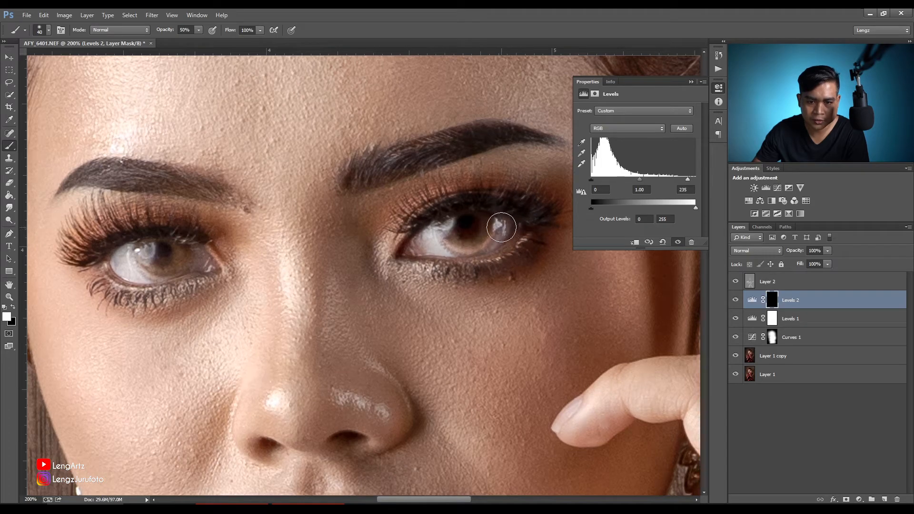
key("3")
key("bracketright")
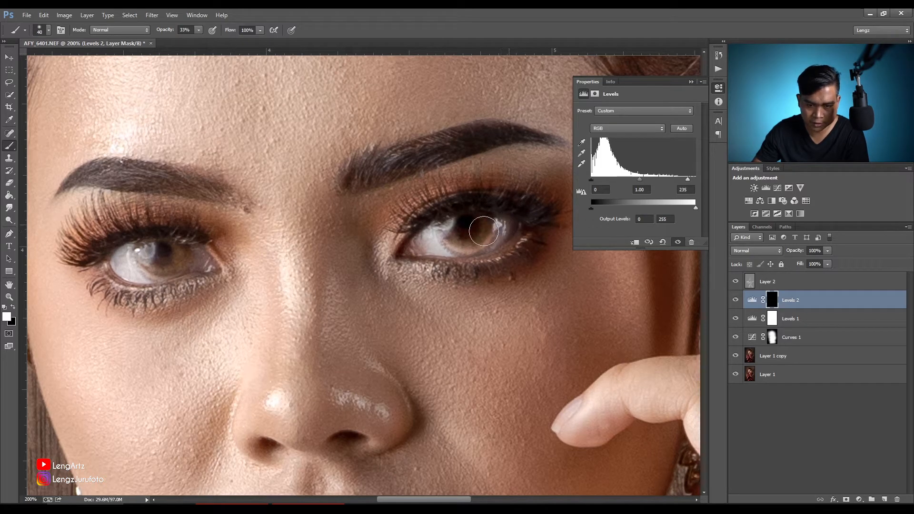
key("bracketright")
key("bracketright")
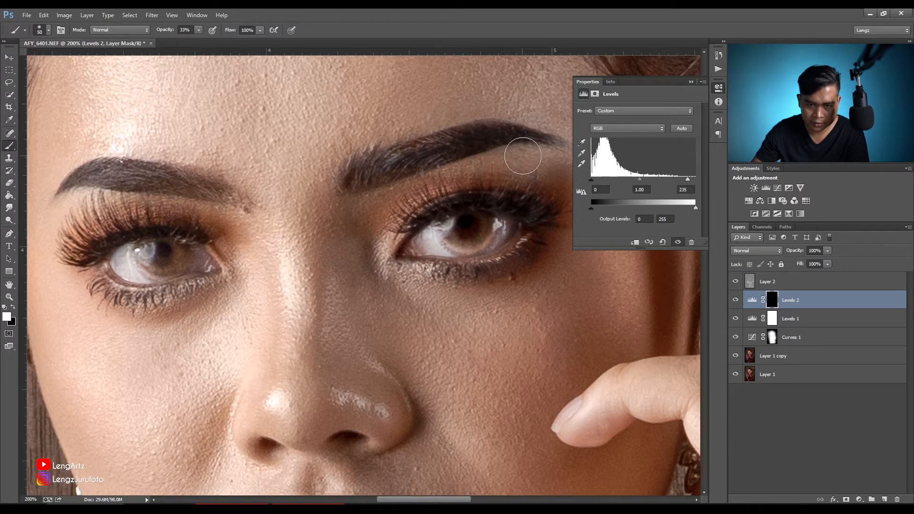
key("bracketright")
key("bracketleft")
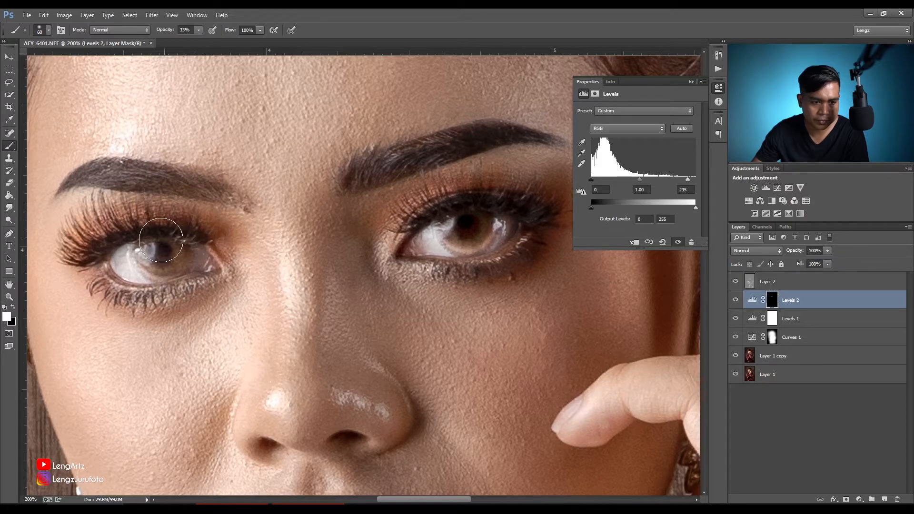
Paint white on the Levels 2 mask over the other eye at 33% opacity, enlarging the brush to 125 px
key("bracketright")
key("bracketright")
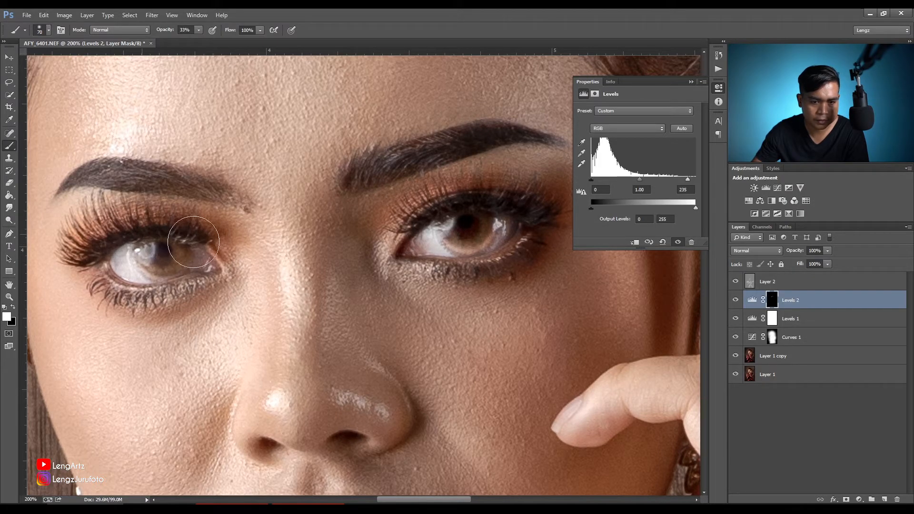
key("bracketright")
key("bracketright")
key("bracketright")
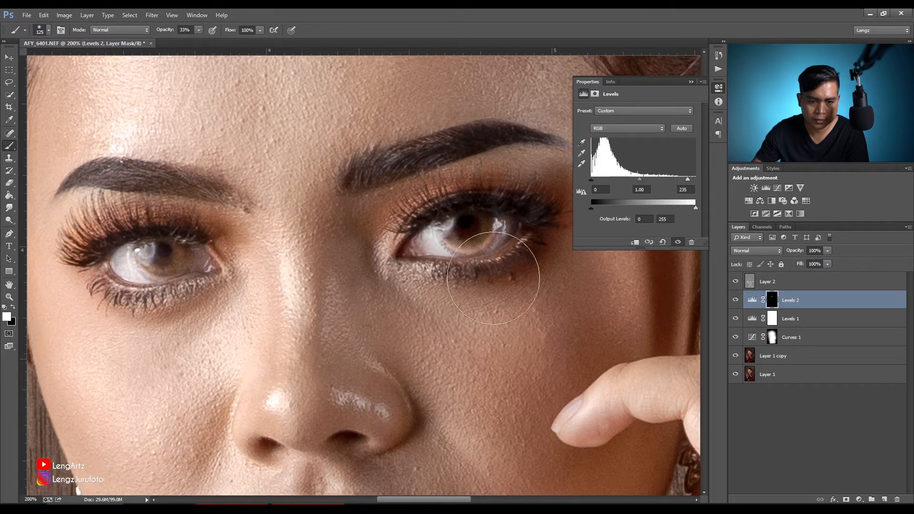
Deselect the layers, stamp all visible content into a new top layer, and open it in the Camera Raw Filter
key("ctrl+minus")
key("ctrl+minus")
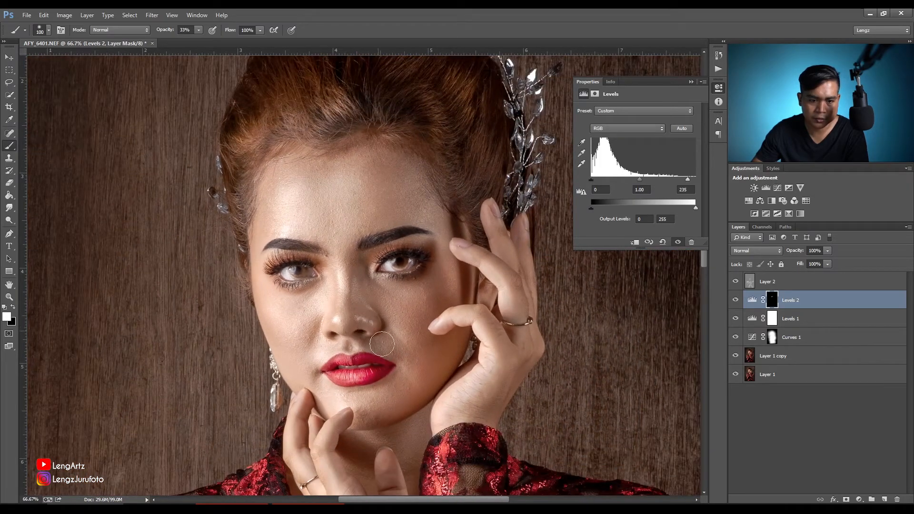
key("ctrl+minus")
key("ctrl+minus")
key("ctrl+minus")
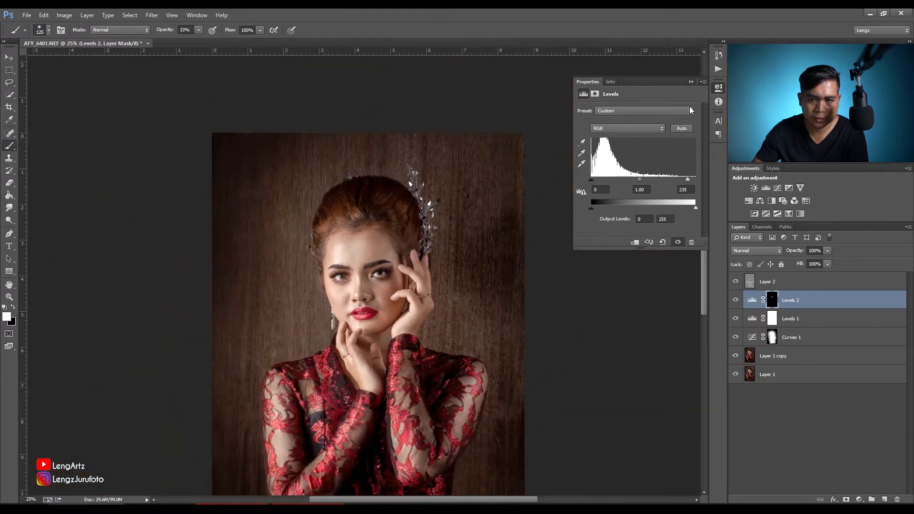
left_click(691, 82)
key("ctrl+minus")
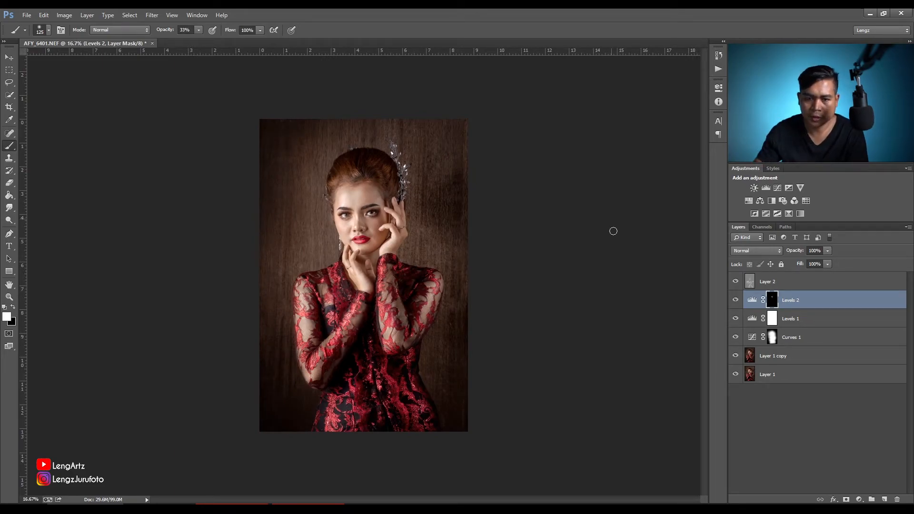
left_click(831, 434)
key("ctrl+plus")
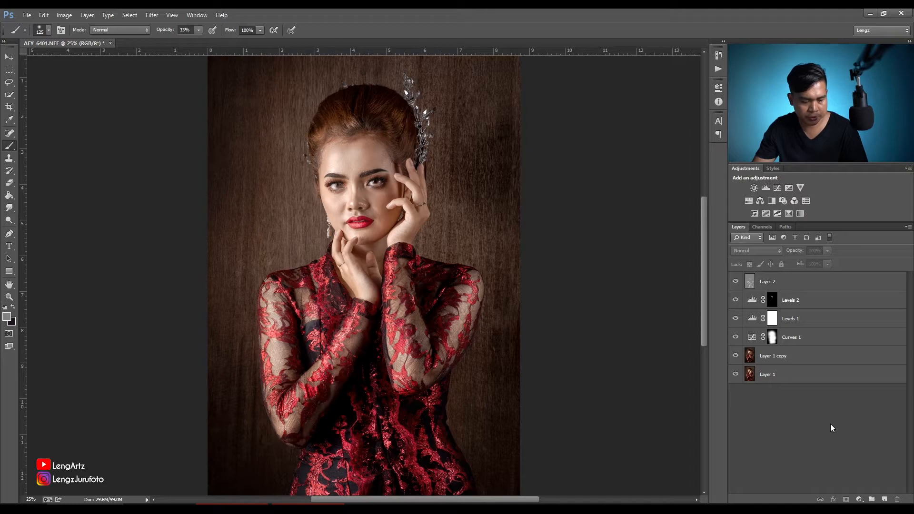
key("ctrl+shift+alt+e")
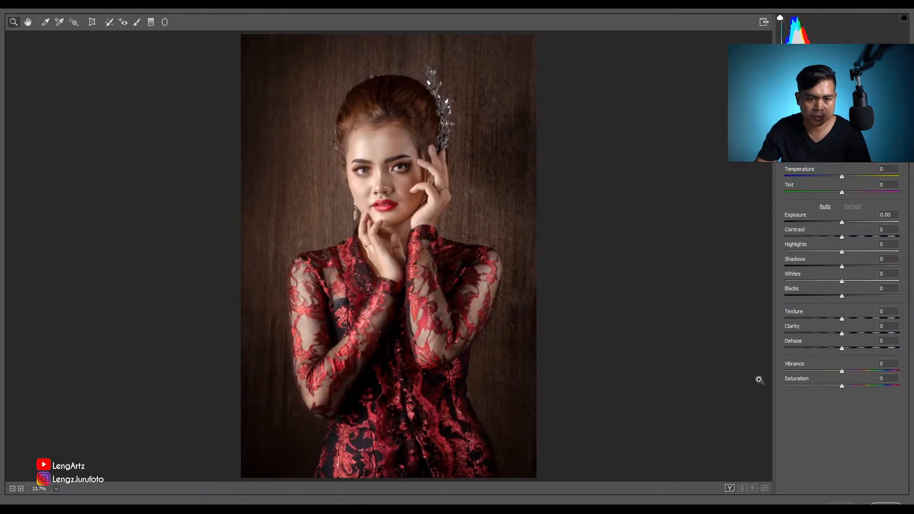
Apply a light luminance noise reduction in the Camera Raw detail settings while viewing the face at 66.7%
key("ctrl+plus")
key("ctrl+plus")
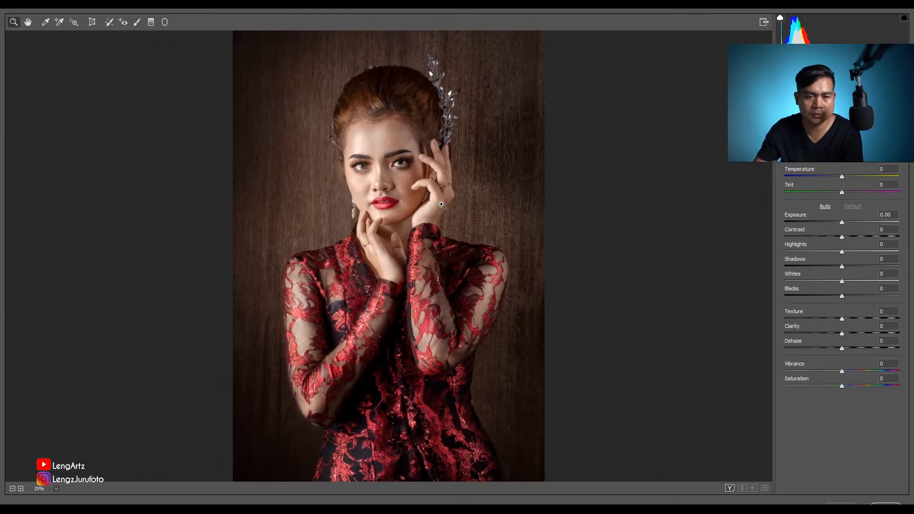
left_click_drag(403, 165, 412, 222)
key("ctrl+plus")
key("ctrl+plus")
left_click_drag(407, 189, 425, 249)
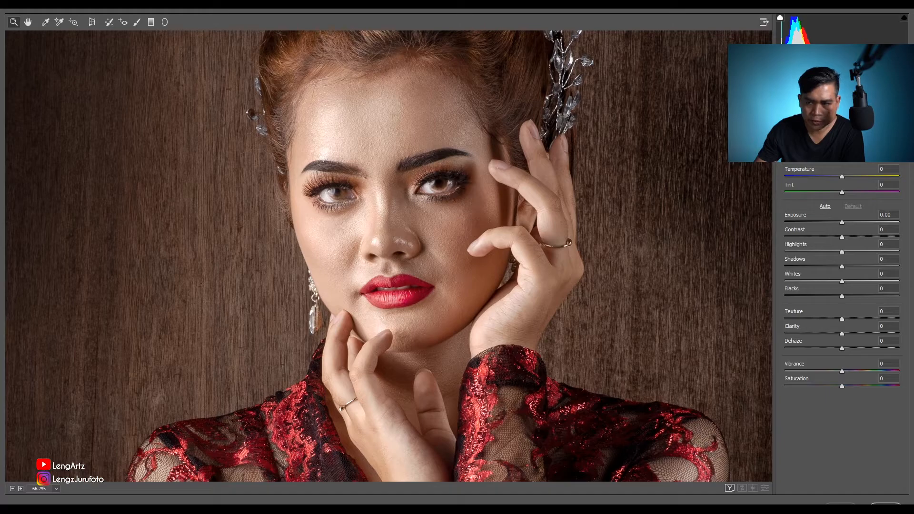
left_click(825, 103)
left_click(811, 104)
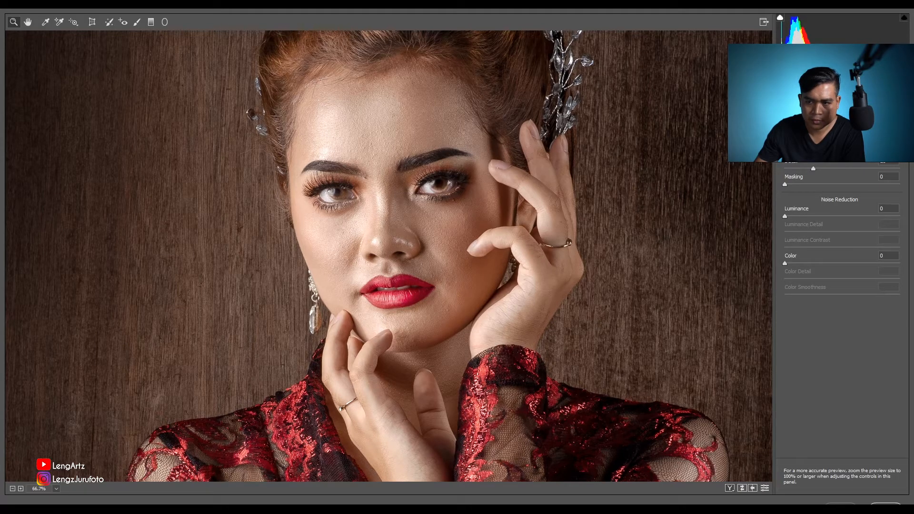
left_click(796, 216)
left_click(787, 96)
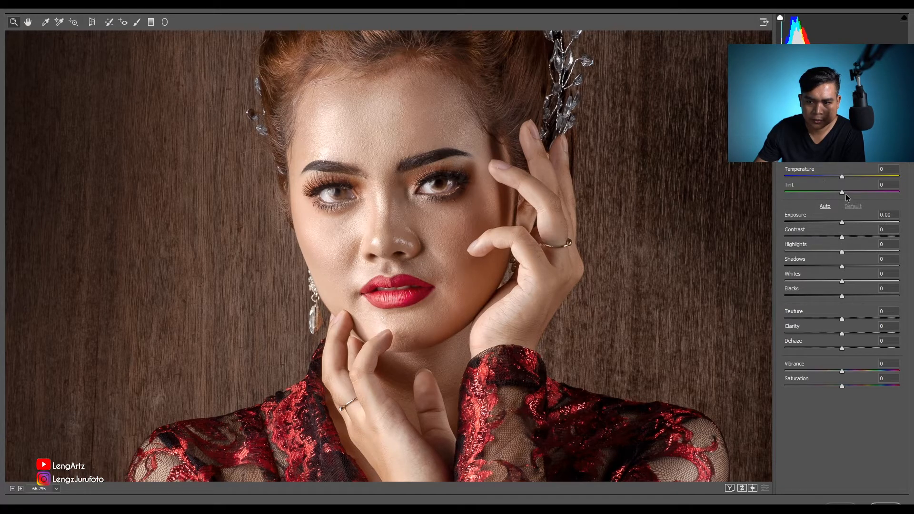
Set Highlights to +6, Shadows to -17 and Whites to +10 in Camera Raw, and apply the filter
left_click_drag(844, 255, 848, 283)
left_click(842, 282)
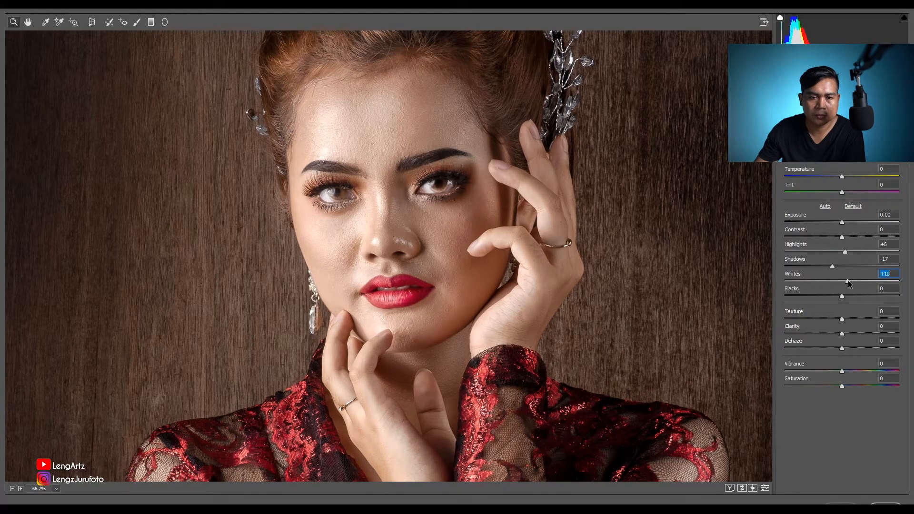
key("ctrl+0")
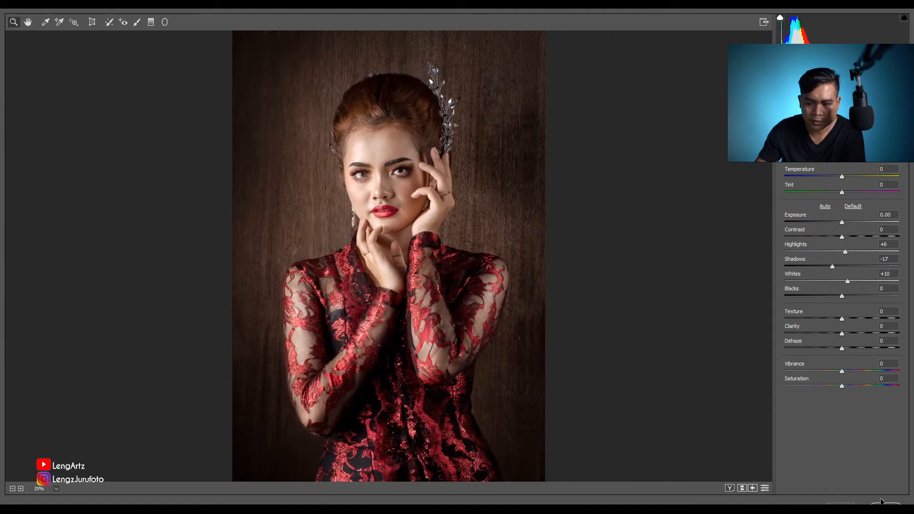
left_click(882, 503)
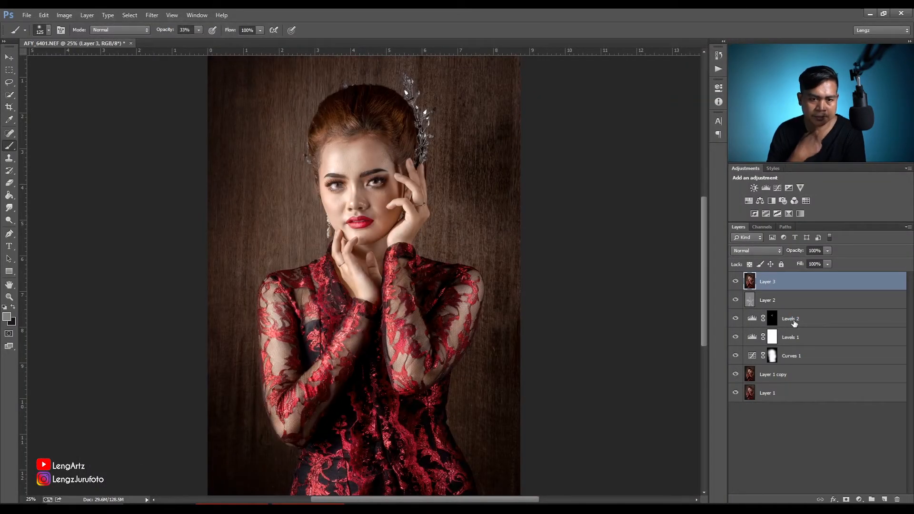
Compare the portrait before and after retouching by hiding all layers above Layer 1 and showing them again
key("ctrl+minus")
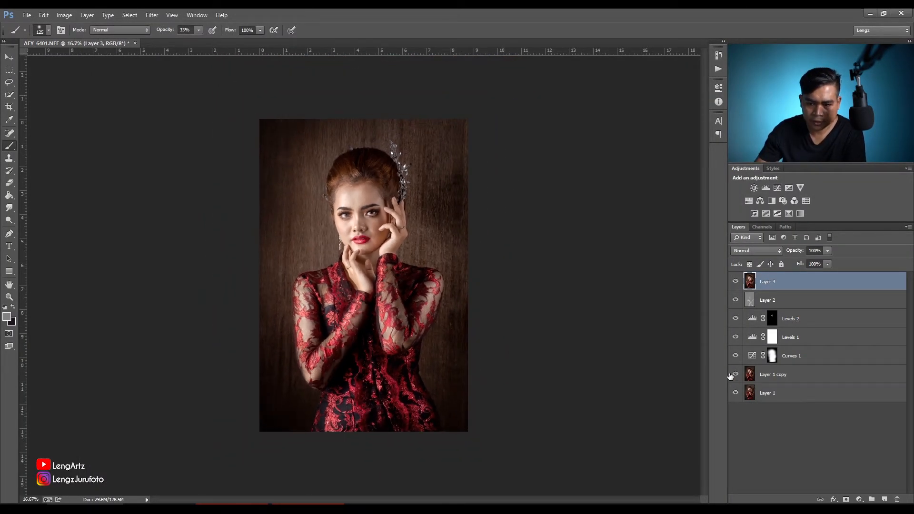
left_click_drag(735, 374, 733, 233)
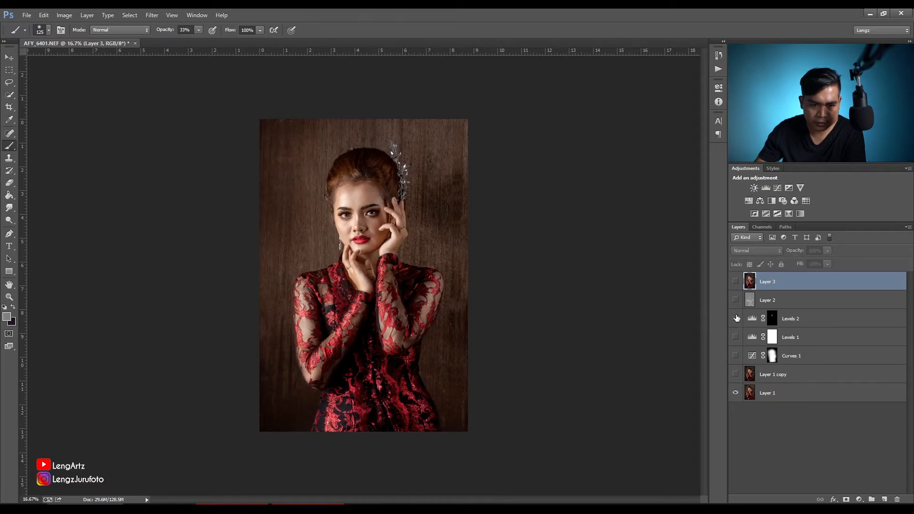
left_click_drag(735, 374, 739, 213)
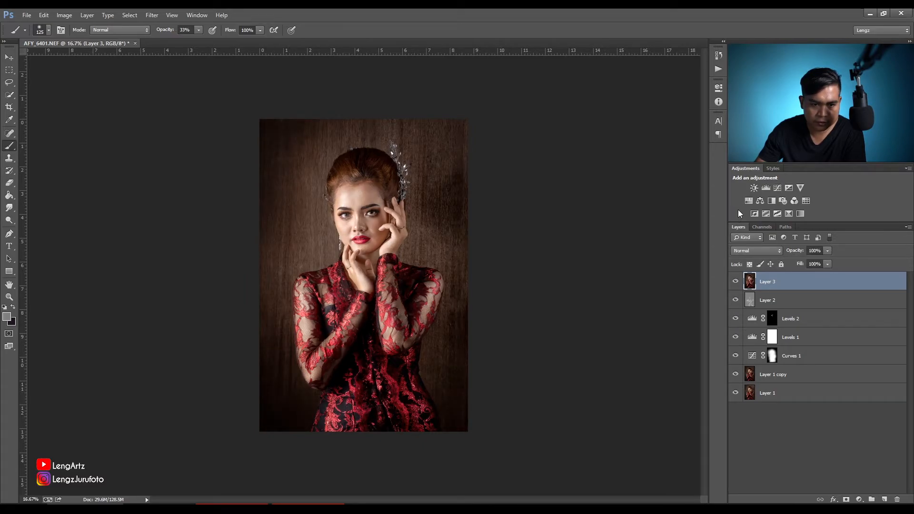
Add a Levels adjustment above Layer 3 with the midtones at 0.84 to darken the eye details, viewing the eyes at 200%
key("ctrl+plus")
key("ctrl+plus")
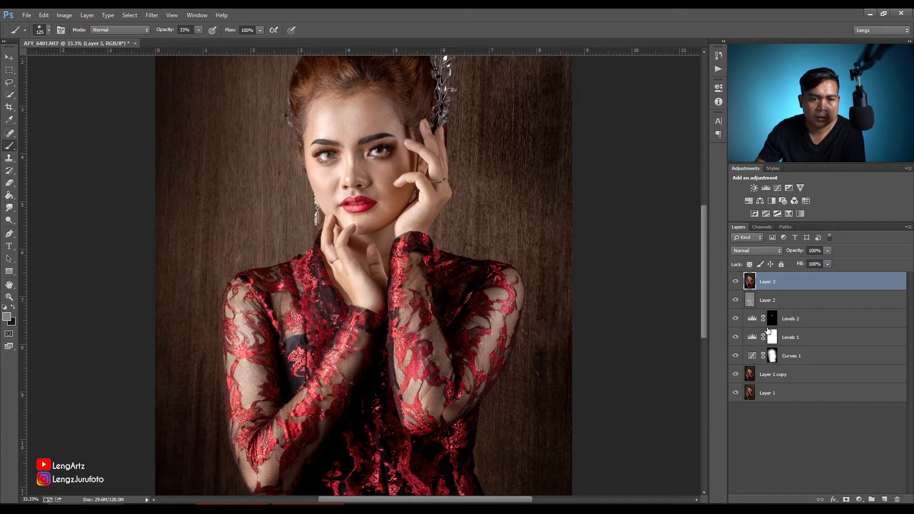
key("ctrl+plus")
key("ctrl+plus")
left_click_drag(495, 198, 531, 358)
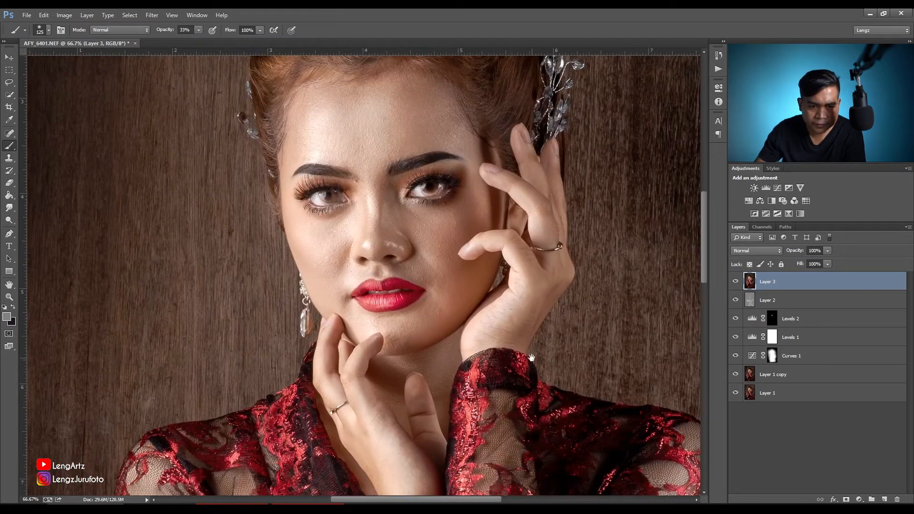
left_click_drag(433, 246, 432, 297)
key("ctrl+plus")
key("ctrl+plus")
key("bracketleft")
key("bracketleft")
key("bracketleft")
key("bracketleft")
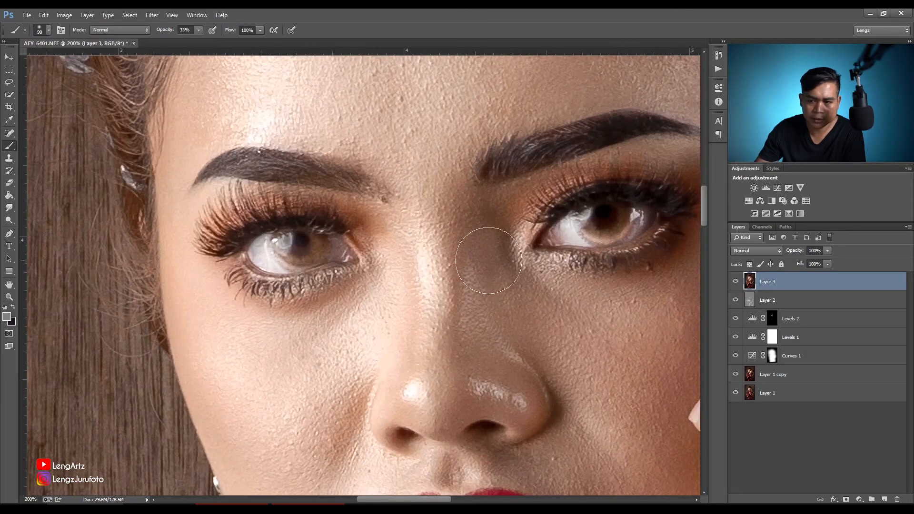
left_click(765, 188)
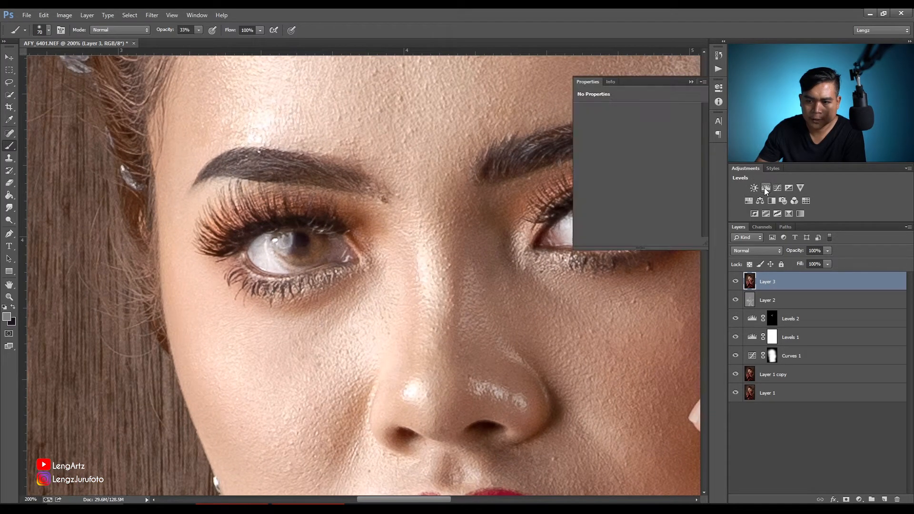
left_click_drag(644, 178, 647, 179)
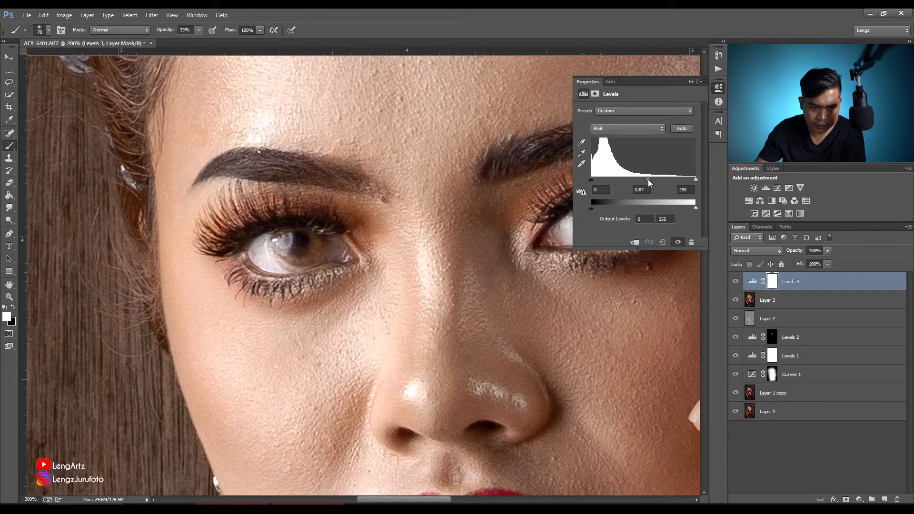
Invert the Levels 3 mask to black and paint white over the eye with a small brush at 33% opacity
key("ctrl+i")
key("bracketleft")
key("bracketleft")
key("bracketleft")
key("bracketleft")
mouse_move(300, 254)
left_mouse_down()
mouse_move(281, 251)
mouse_move(300, 241)
mouse_move(286, 240)
left_mouse_up()
key("bracketleft")
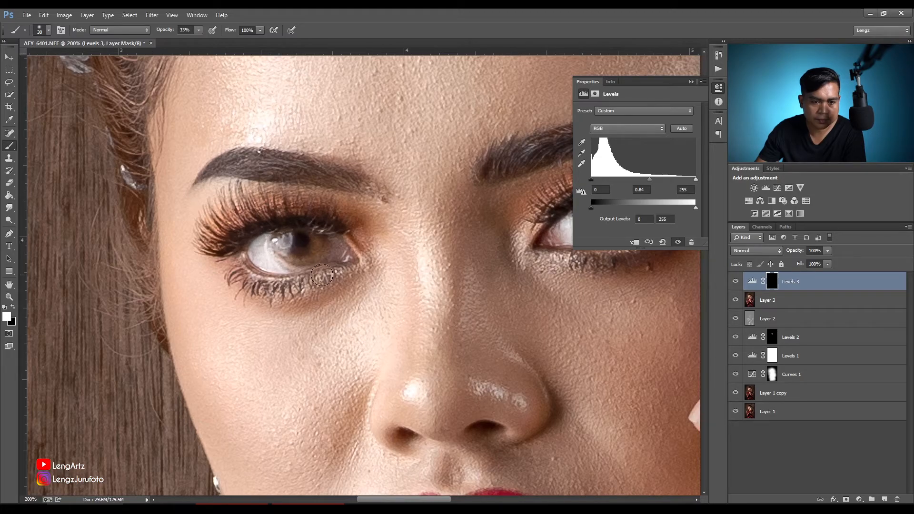
Paint white on the Levels 3 mask along the upper eyelashes at 33% opacity, reducing the brush to 20 px
key("bracketright")
key("bracketright")
key("bracketright")
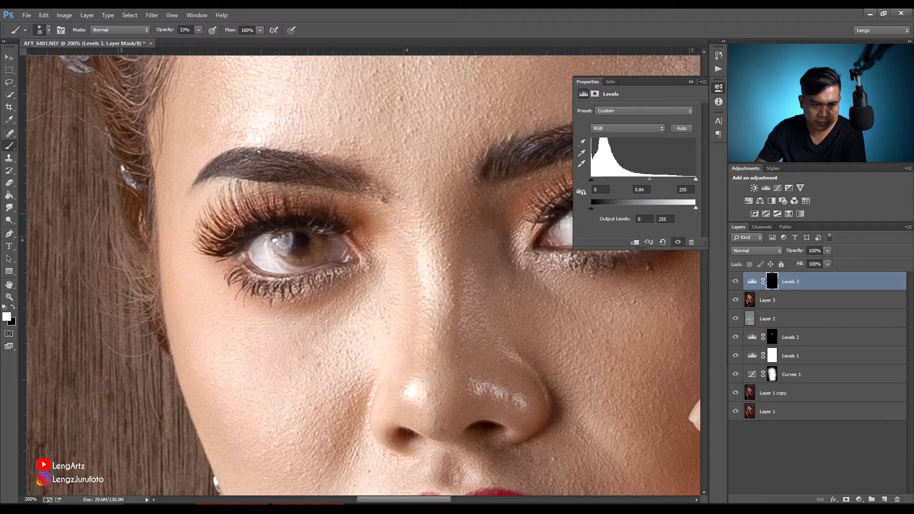
key("bracketleft")
key("bracketleft")
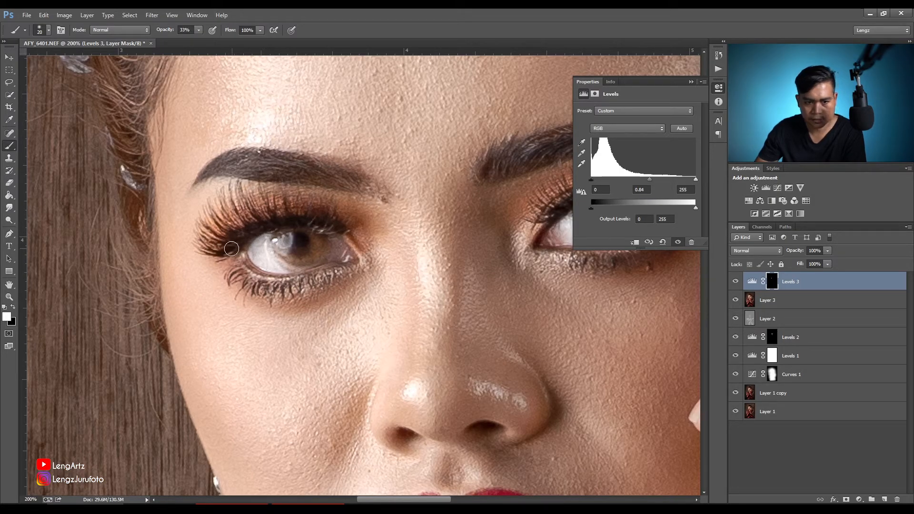
Compare the whole portrait with and without the Levels 3 adjustment
key("ctrl+minus")
key("ctrl+minus")
key("ctrl+minus")
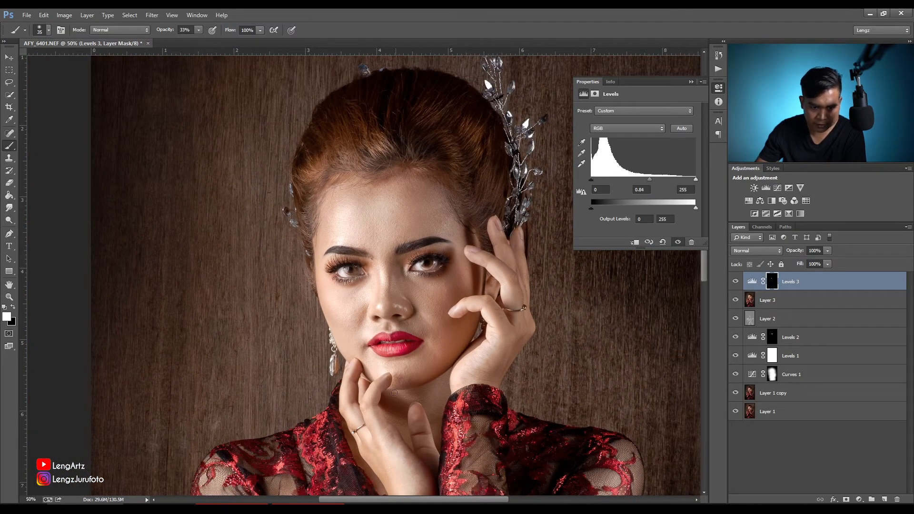
key("ctrl+minus")
key("ctrl+minus")
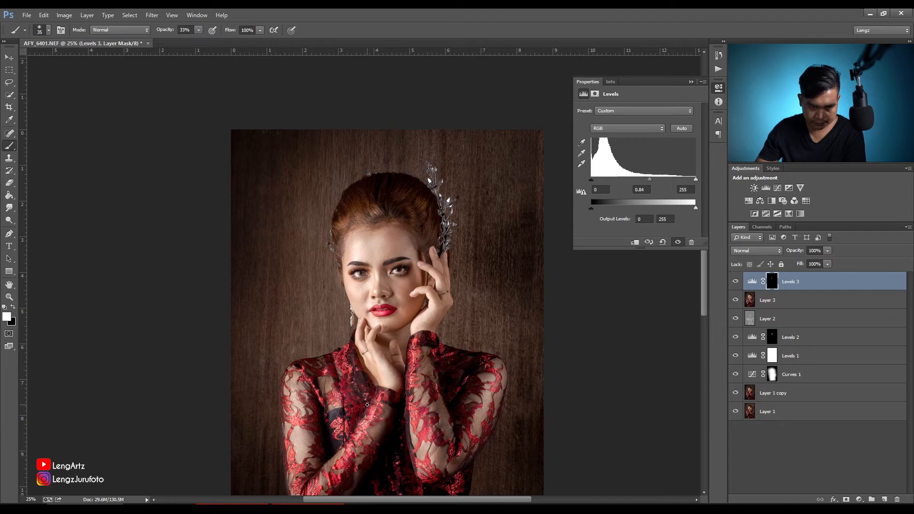
left_click(736, 284)
Set the Levels 3 midtones to 0.75 and collapse its properties to show the whole portrait
key("ctrl+plus")
key("ctrl+plus")
key("ctrl+plus")
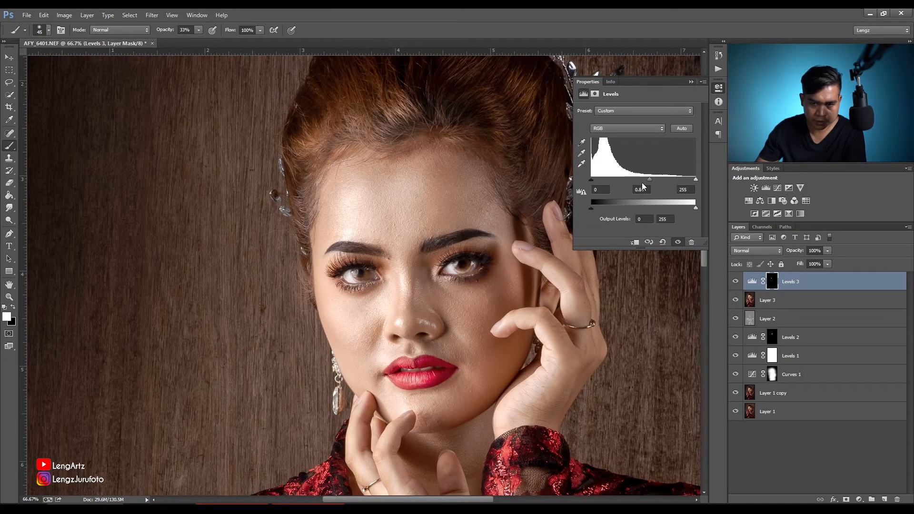
left_click_drag(651, 179, 655, 180)
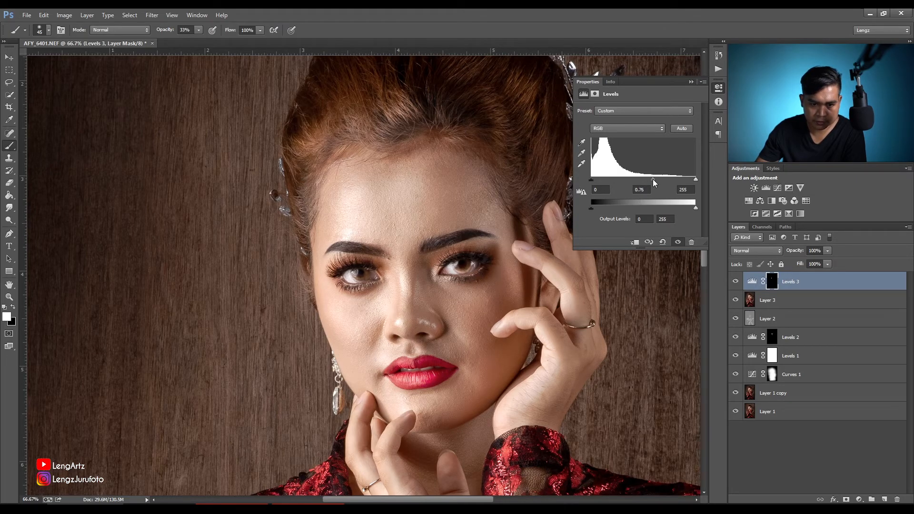
key("ctrl+minus")
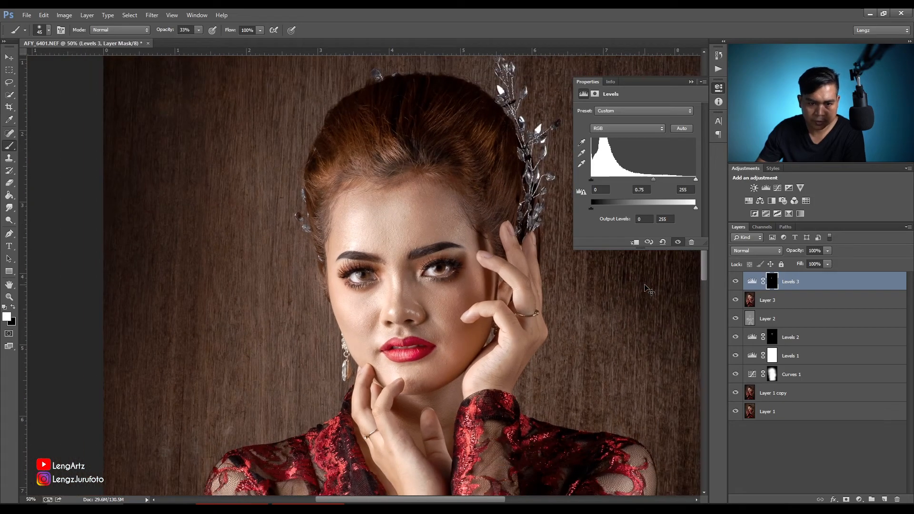
left_click(691, 81)
key("ctrl+minus")
key("ctrl+0")
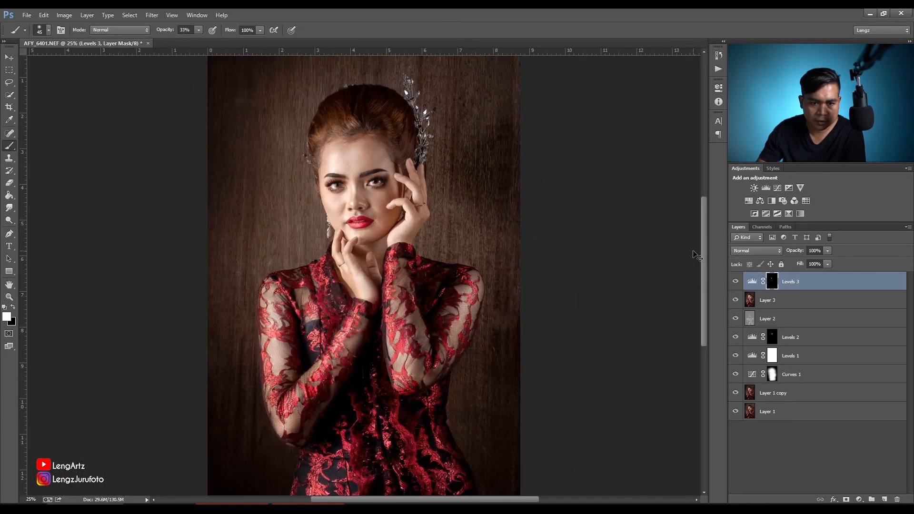